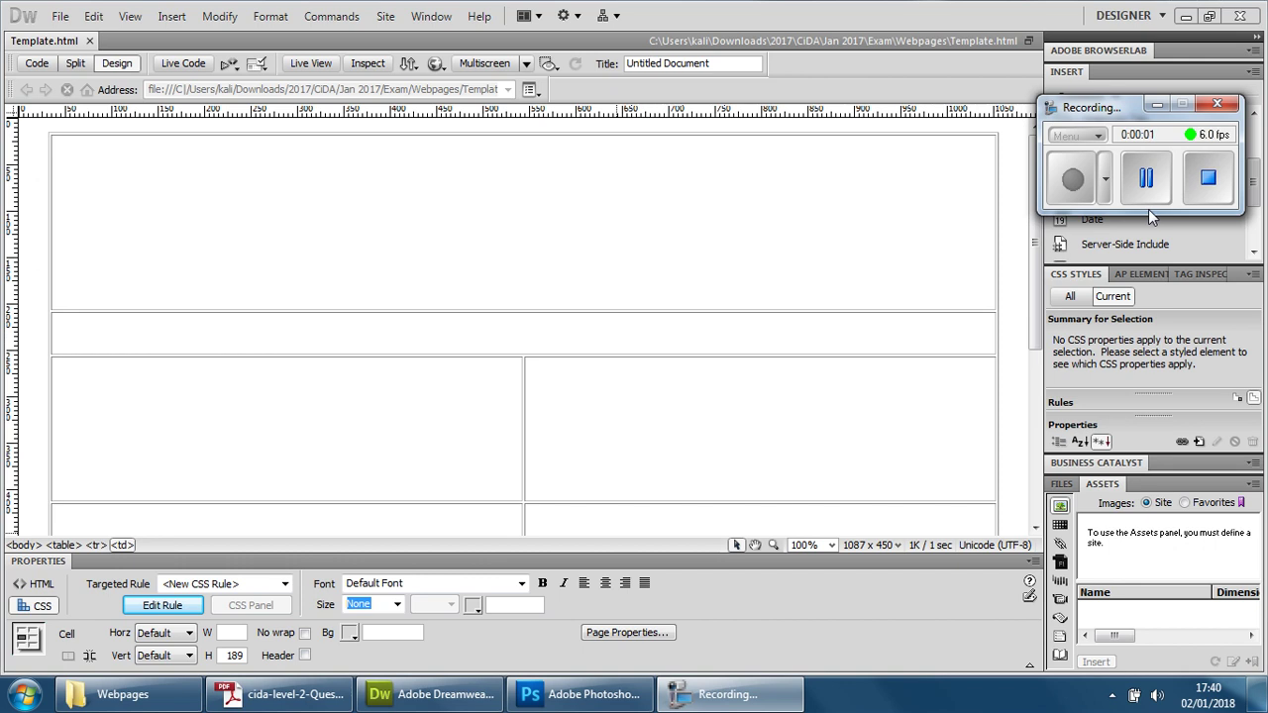
Minimize the recorder window and bring the exam question paper PDF to the front
click(1157, 104)
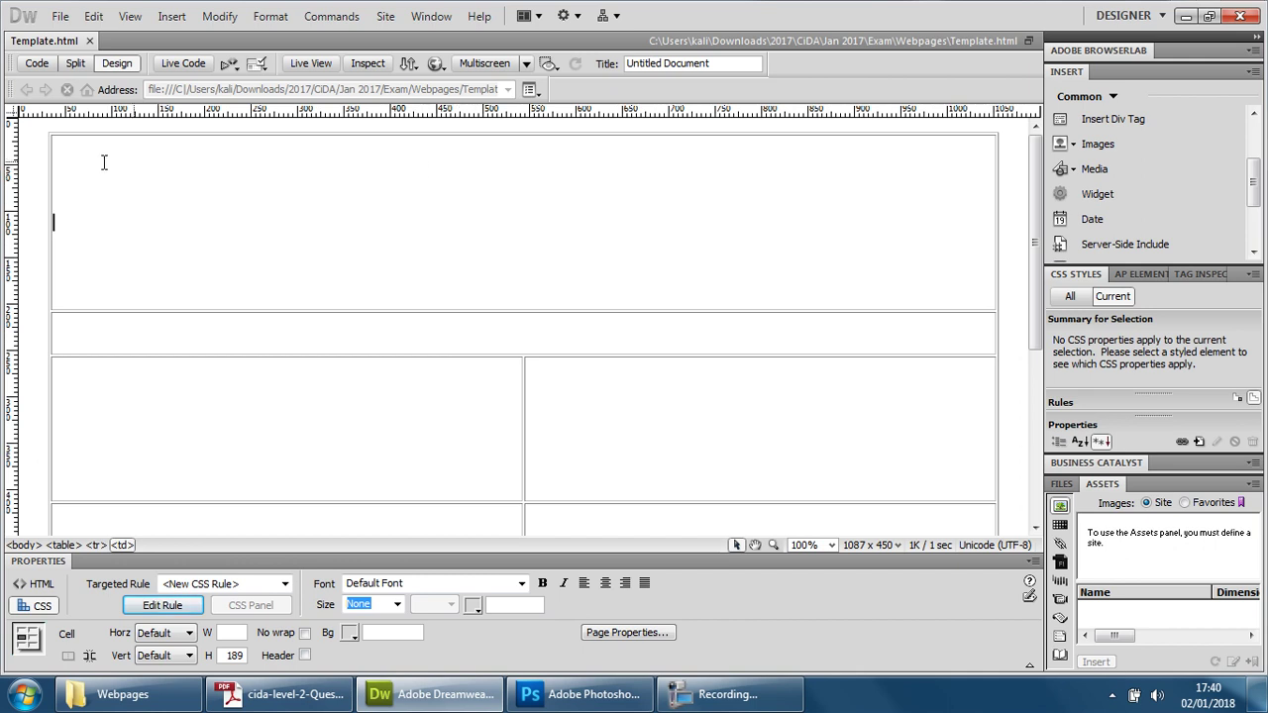
click(287, 694)
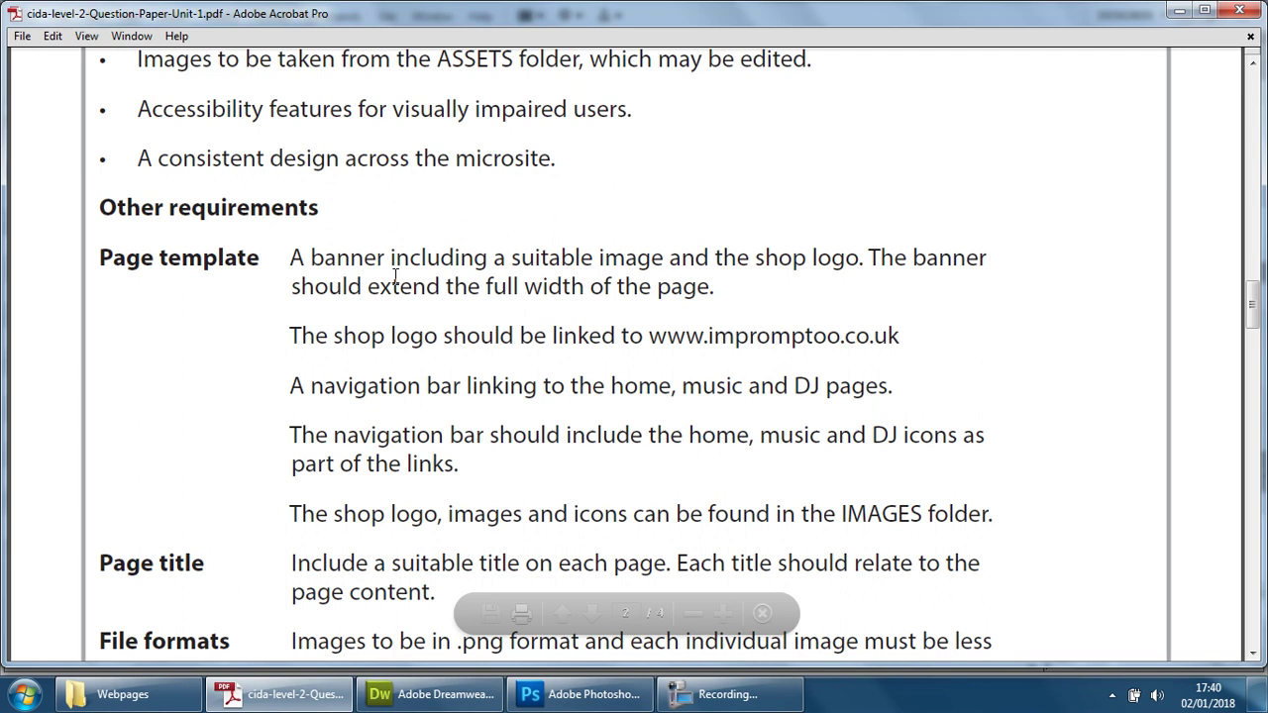
Highlight the 'full width' and '1024' requirements in the PDF, then return to Dreamweaver's Template.html
drag(501, 280, 585, 285)
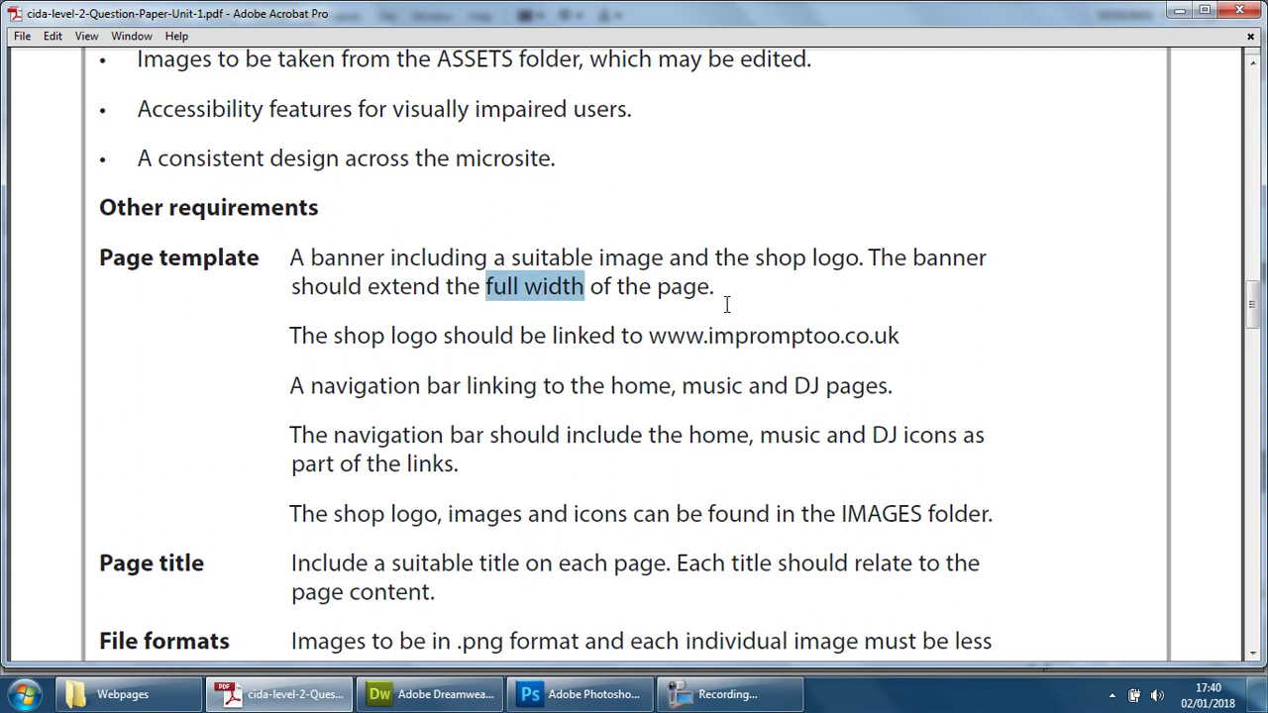
scroll(727, 303, up, 3)
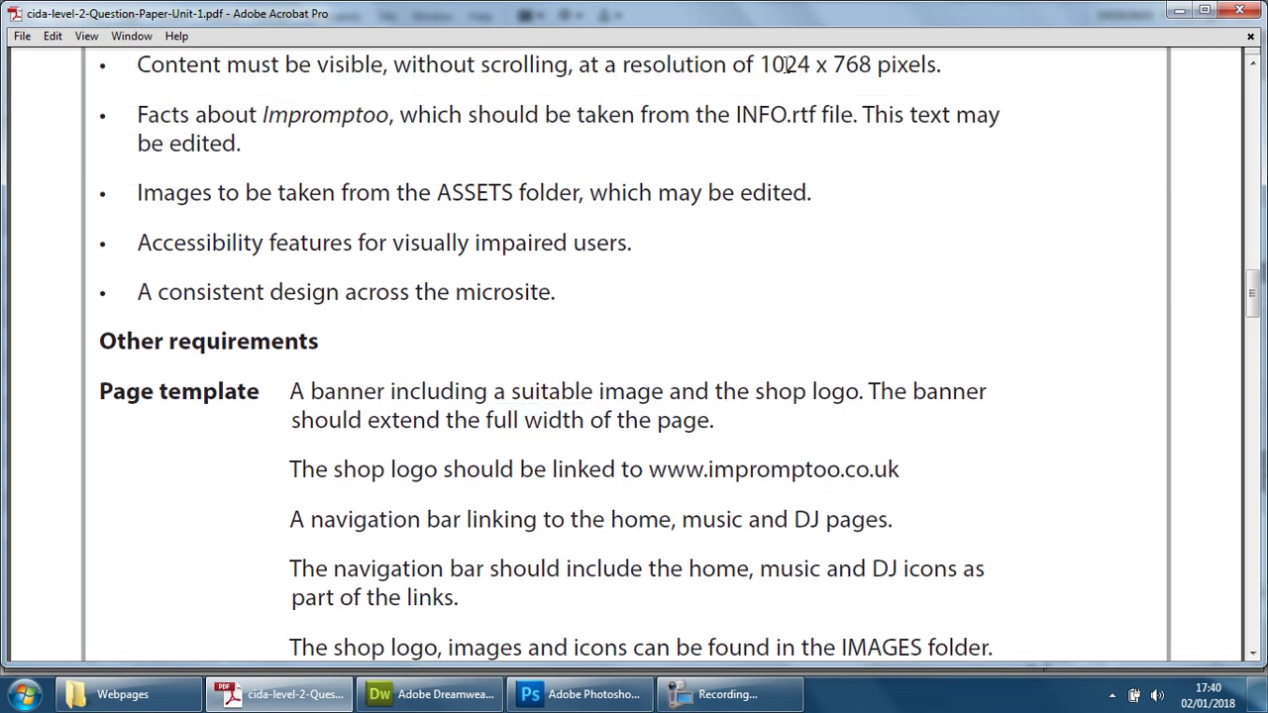
double_click(785, 65)
scroll(686, 426, down, 3)
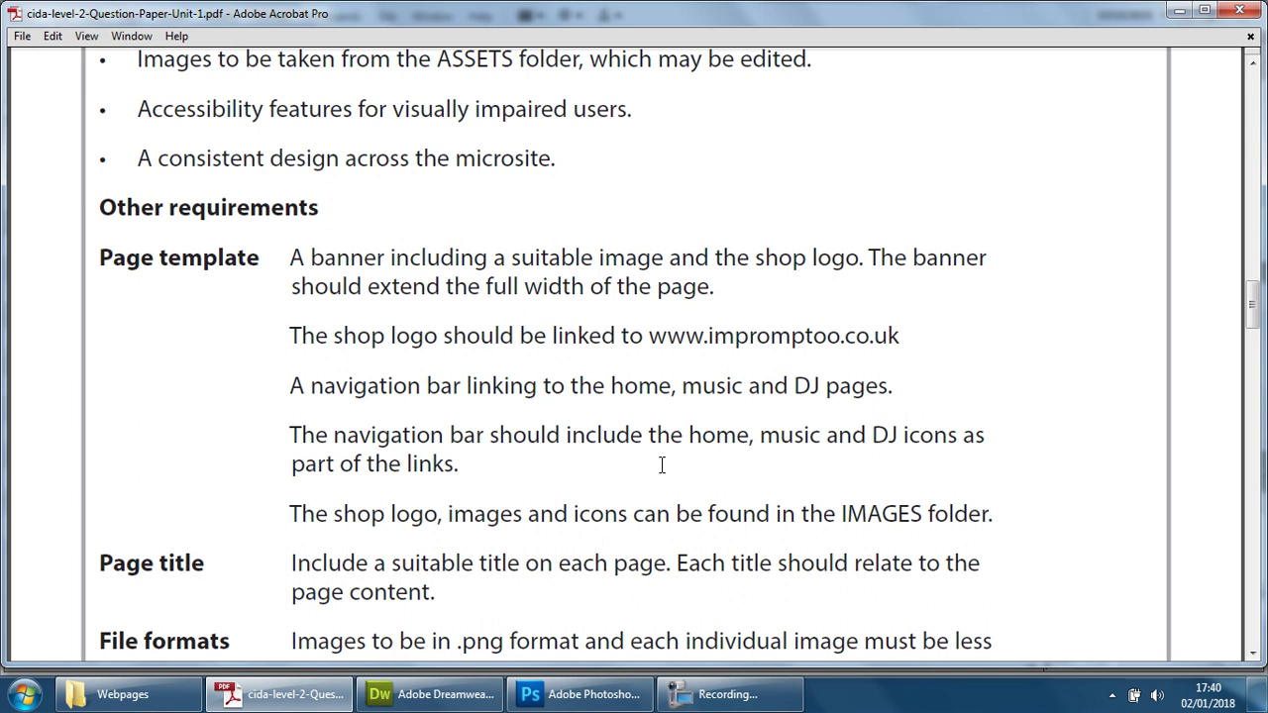
click(483, 701)
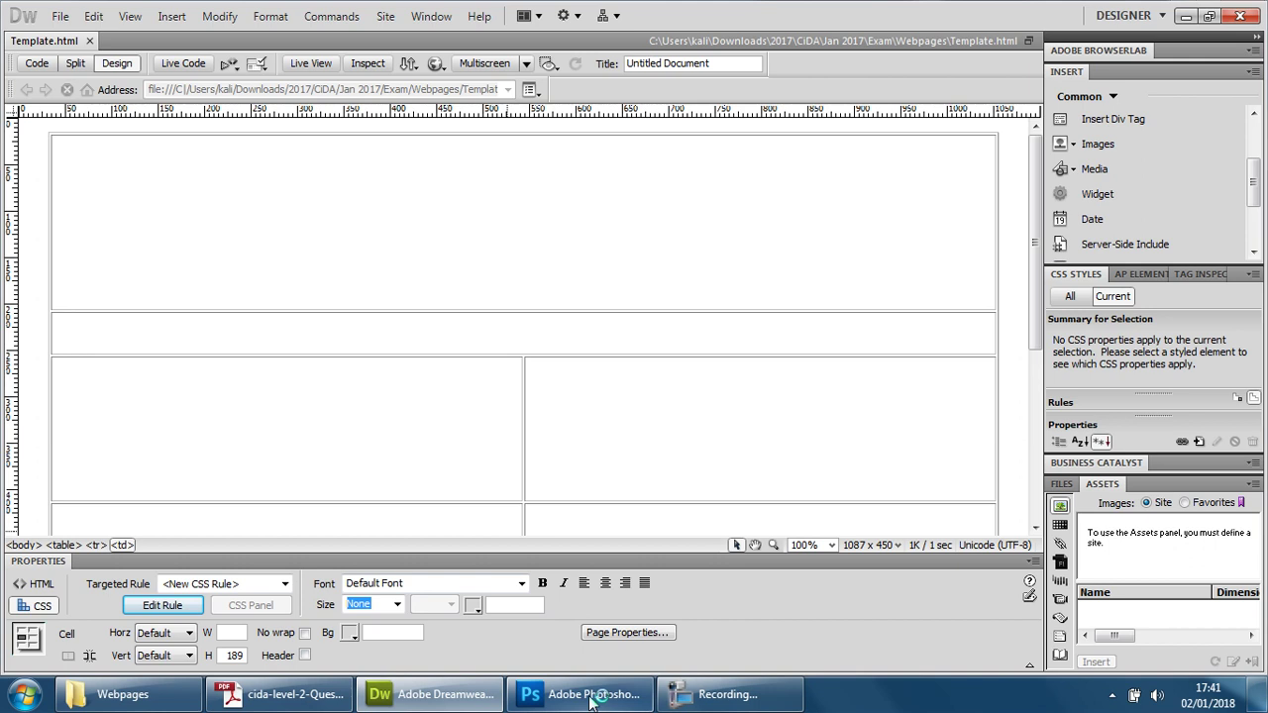
mouse_move(592, 699)
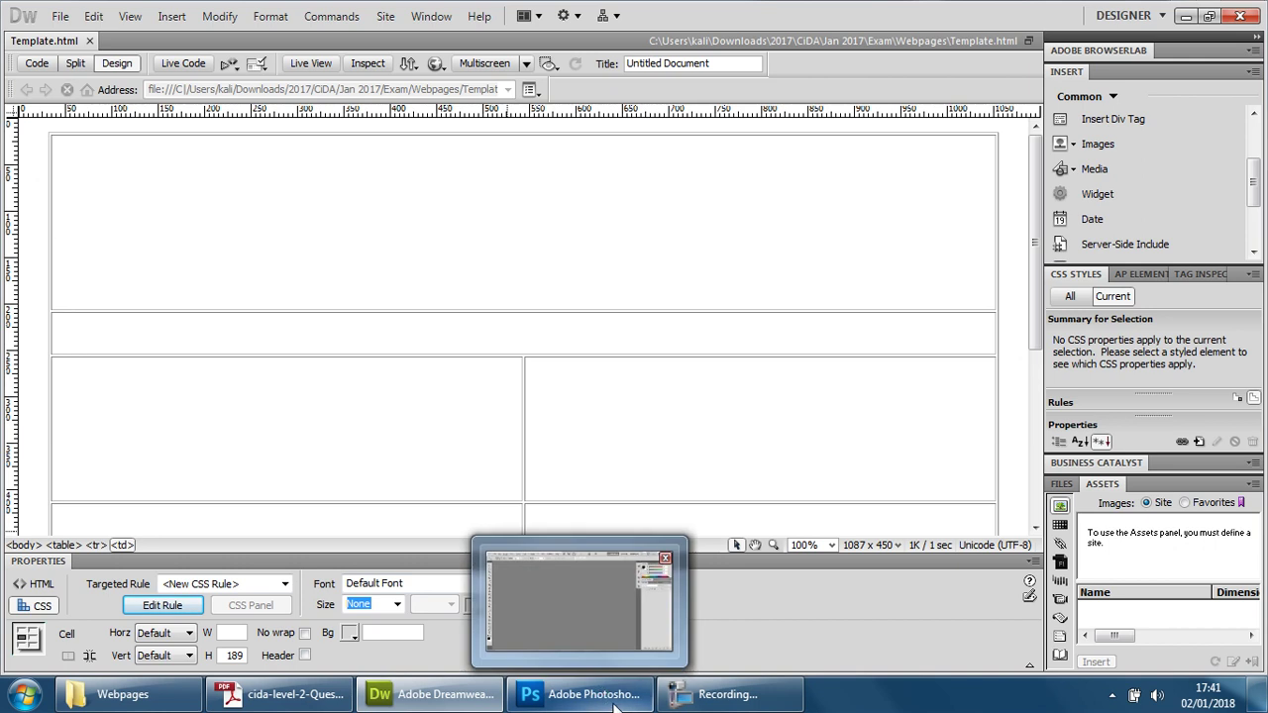
click(323, 699)
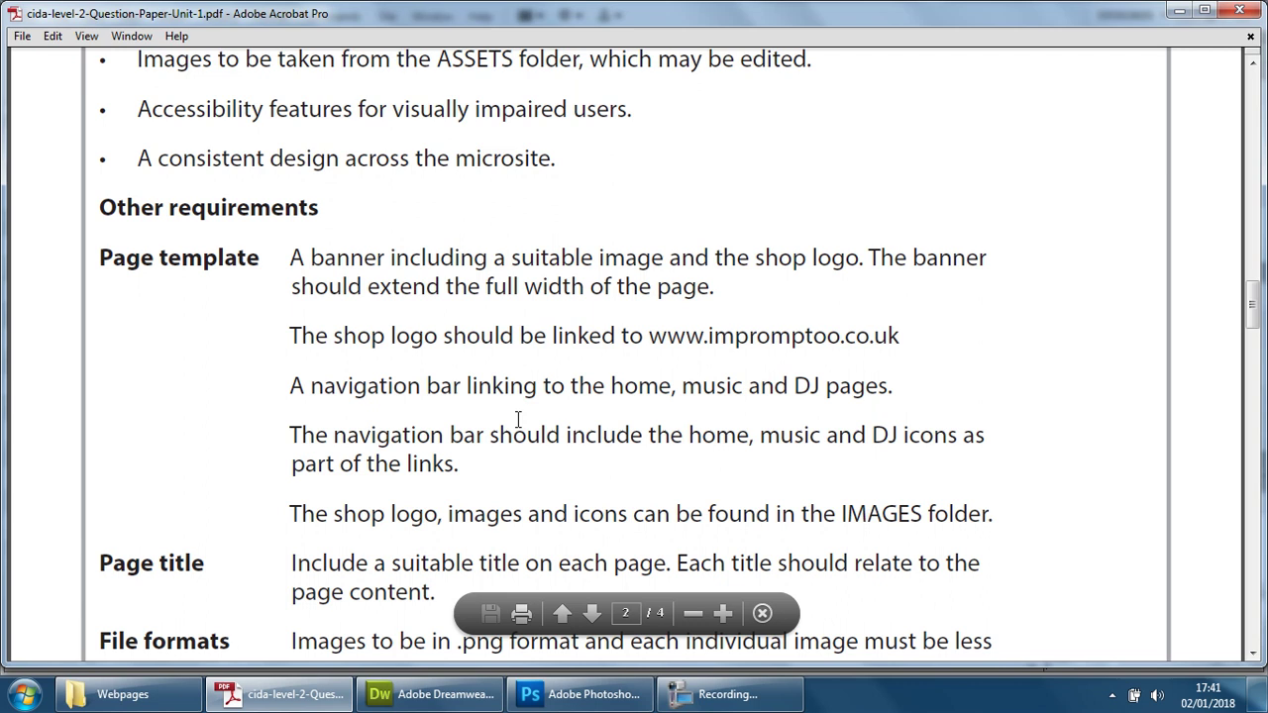
double_click(557, 256)
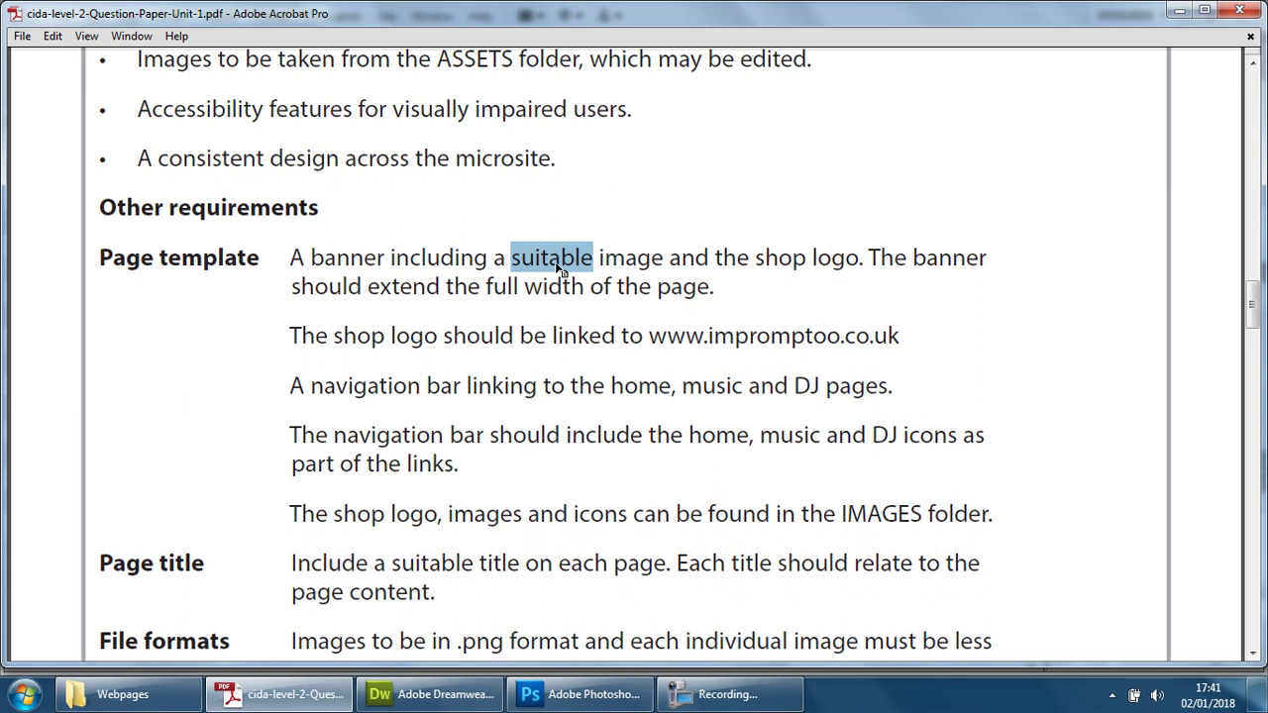
double_click(781, 258)
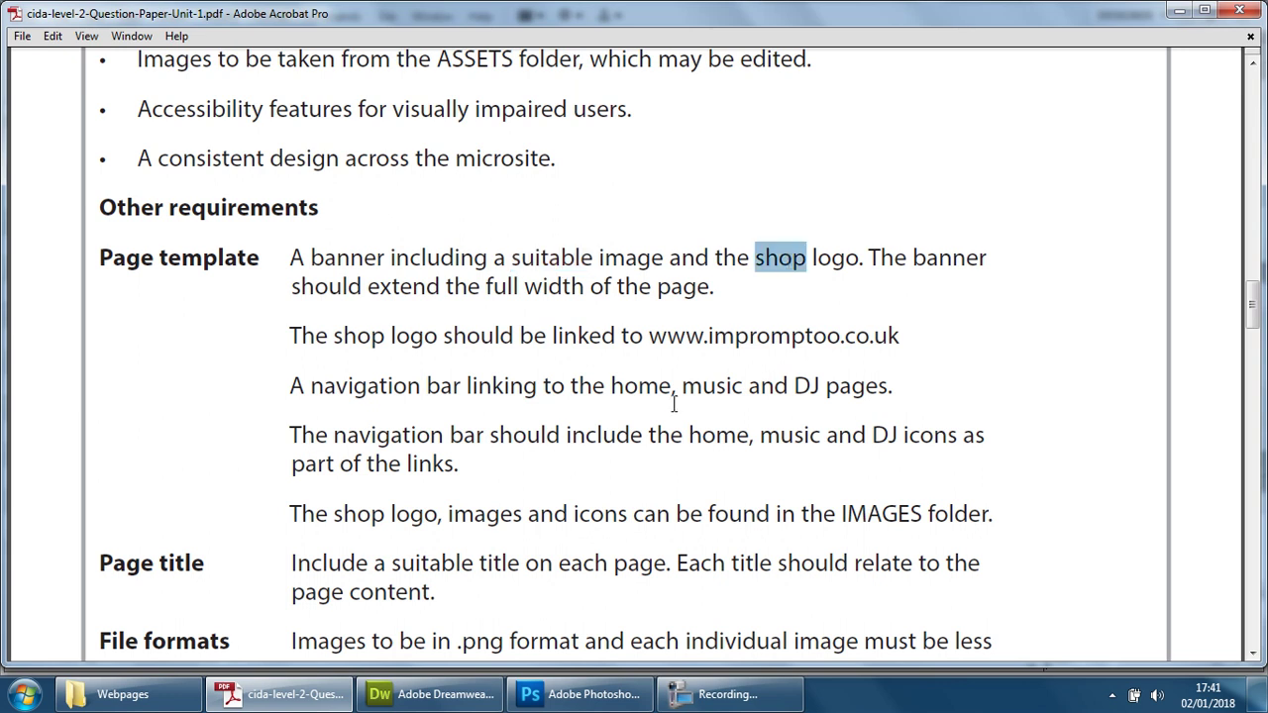
double_click(410, 335)
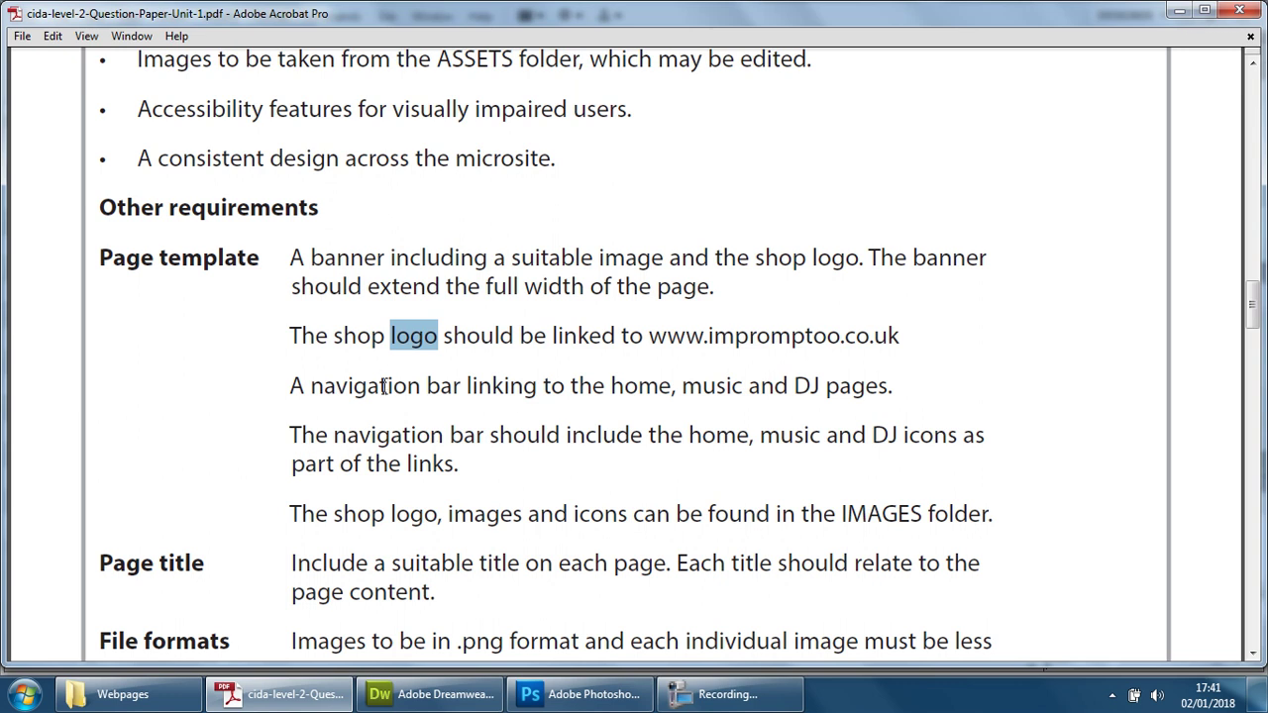
click(1178, 10)
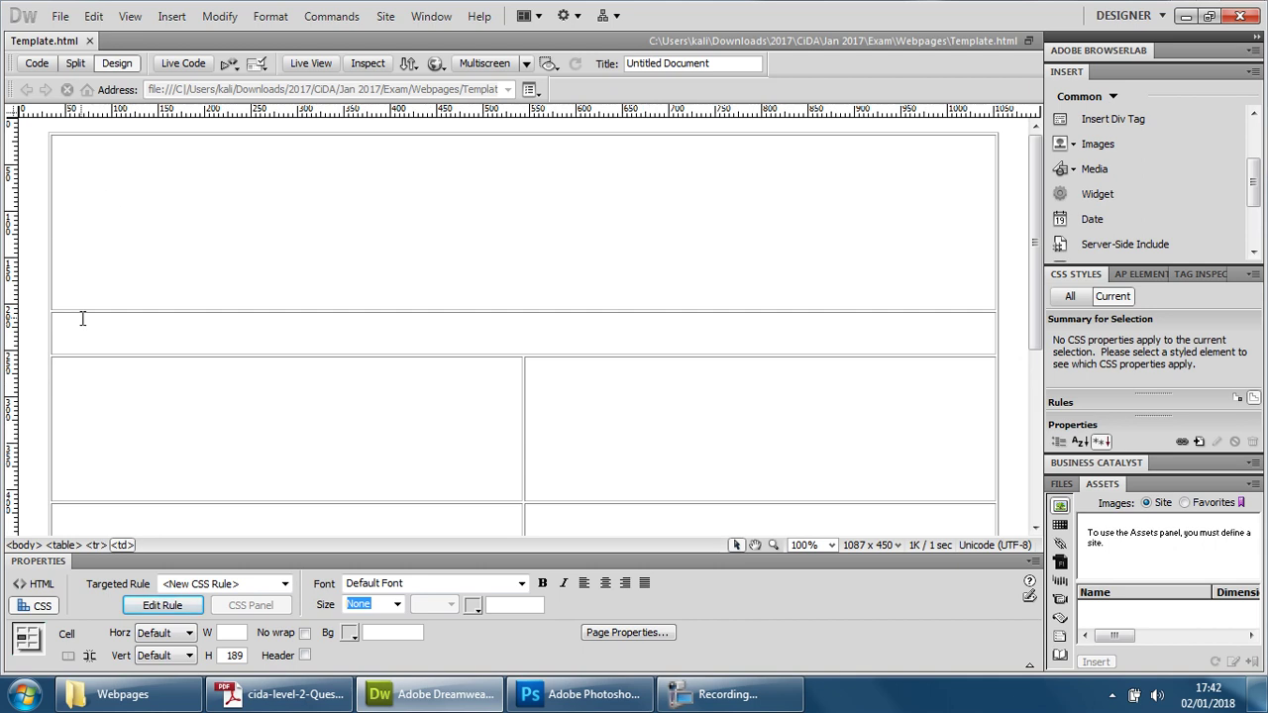
Switch to Photoshop and start a new document named Banner
click(584, 694)
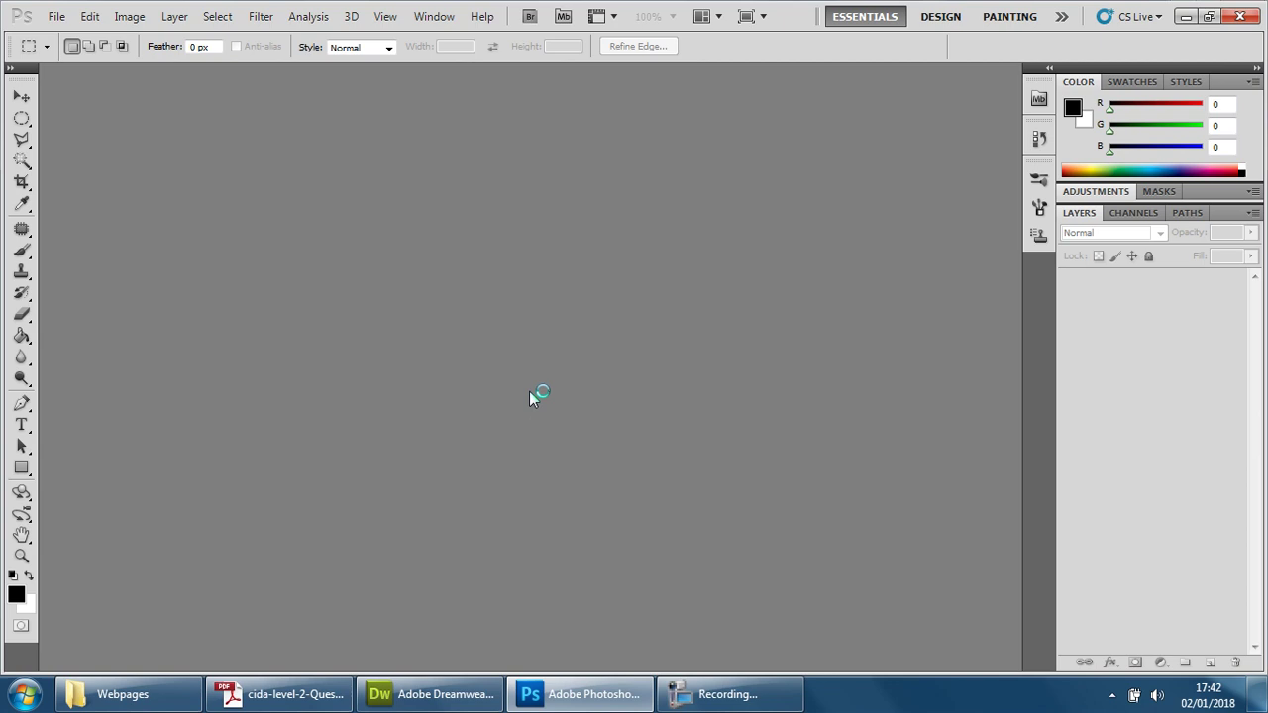
click(57, 16)
click(106, 38)
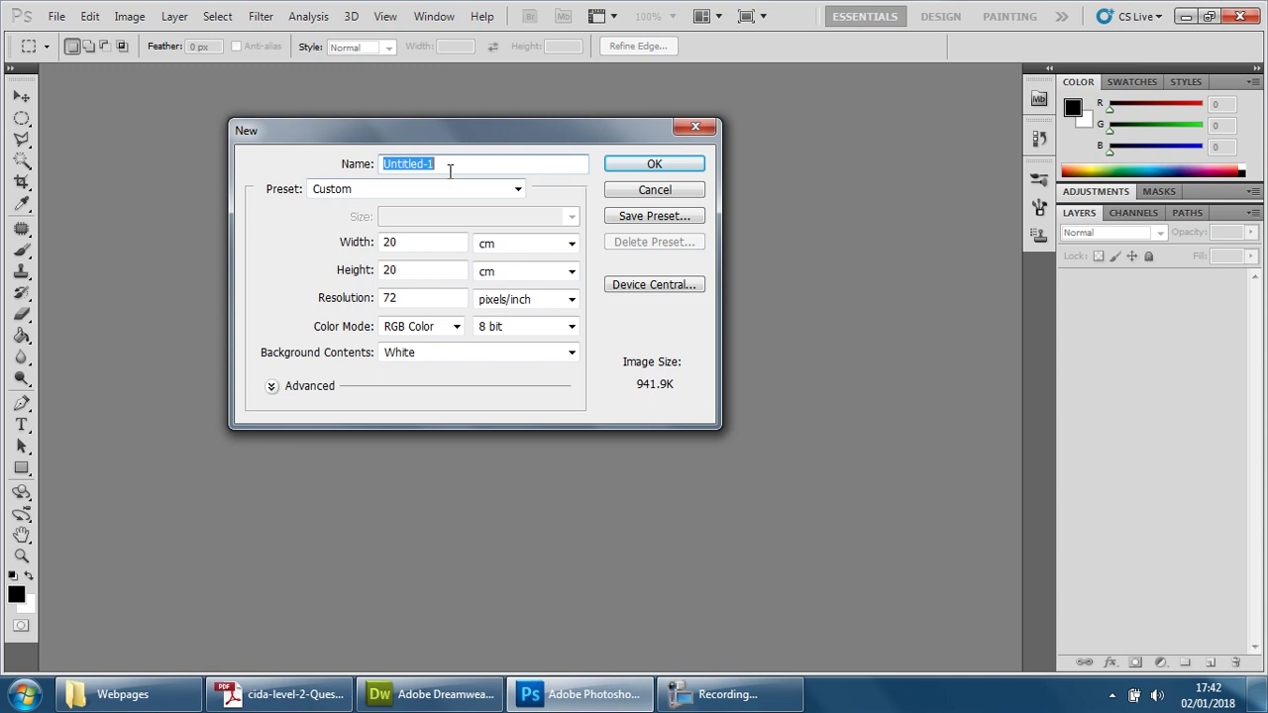
text(Banner)
Change the new document's width and height units to pixels
click(522, 247)
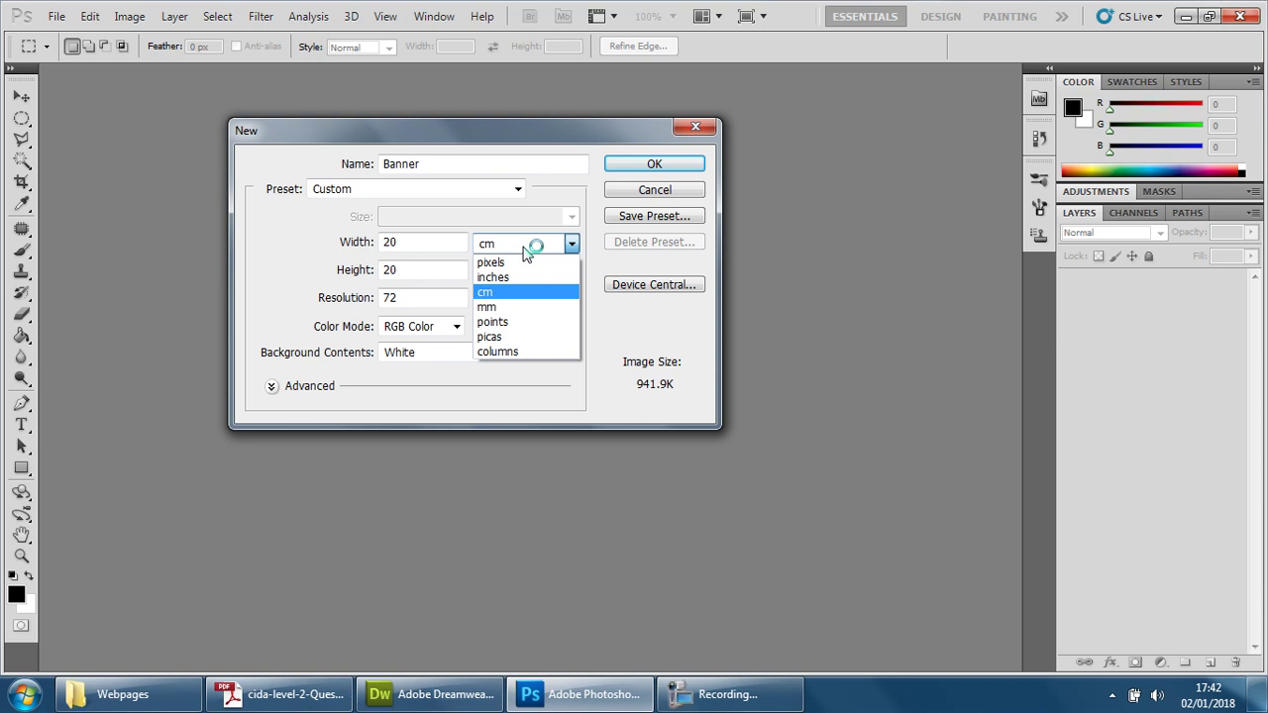
click(519, 263)
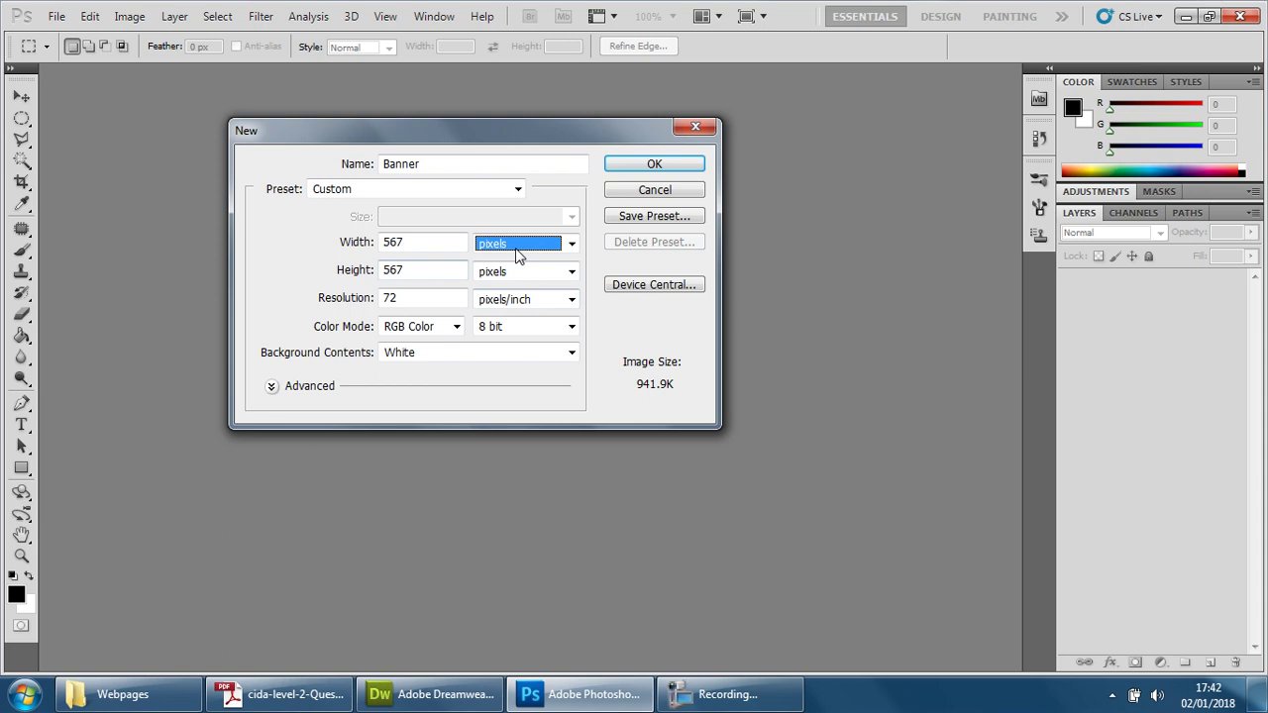
click(516, 247)
click(503, 292)
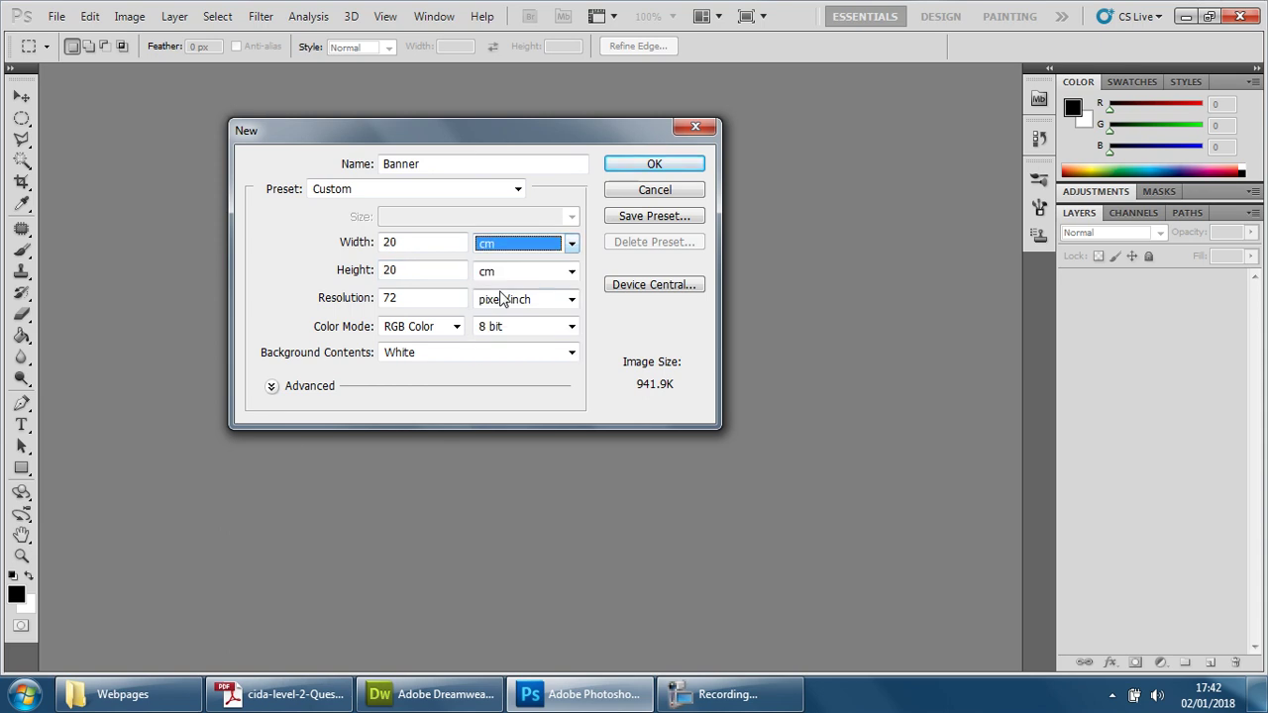
click(442, 247)
click(360, 244)
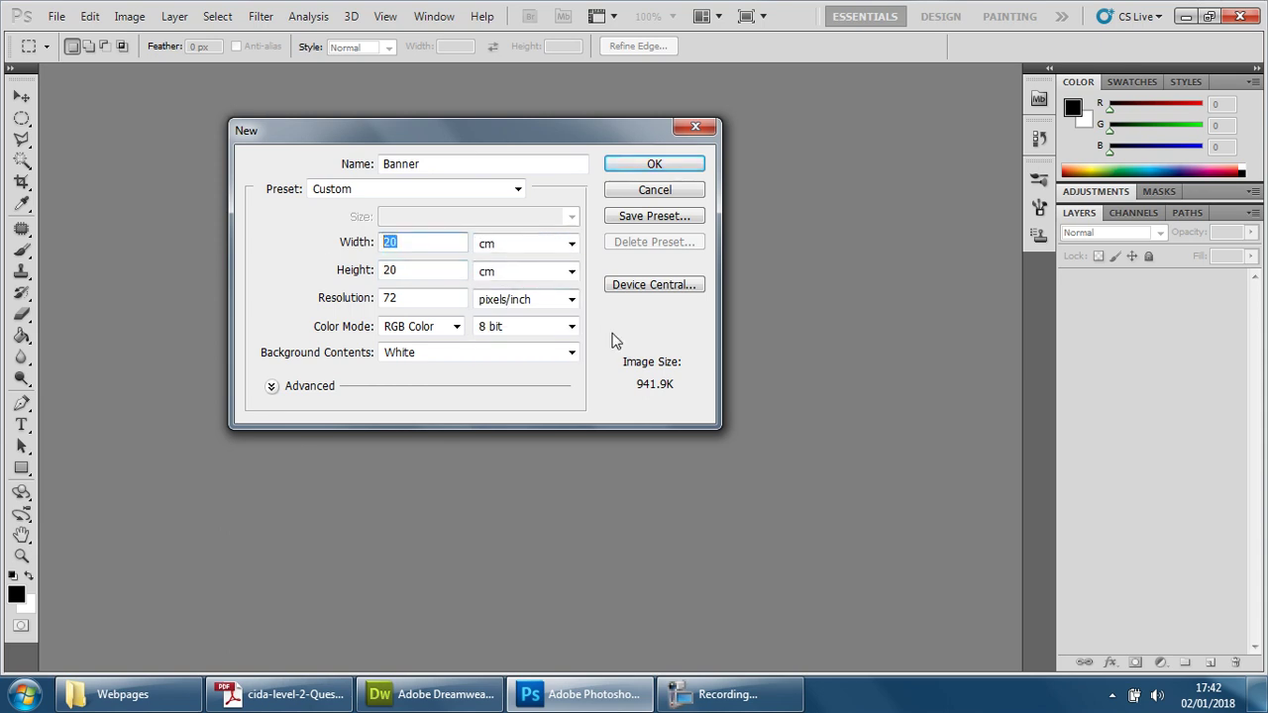
text(1024)
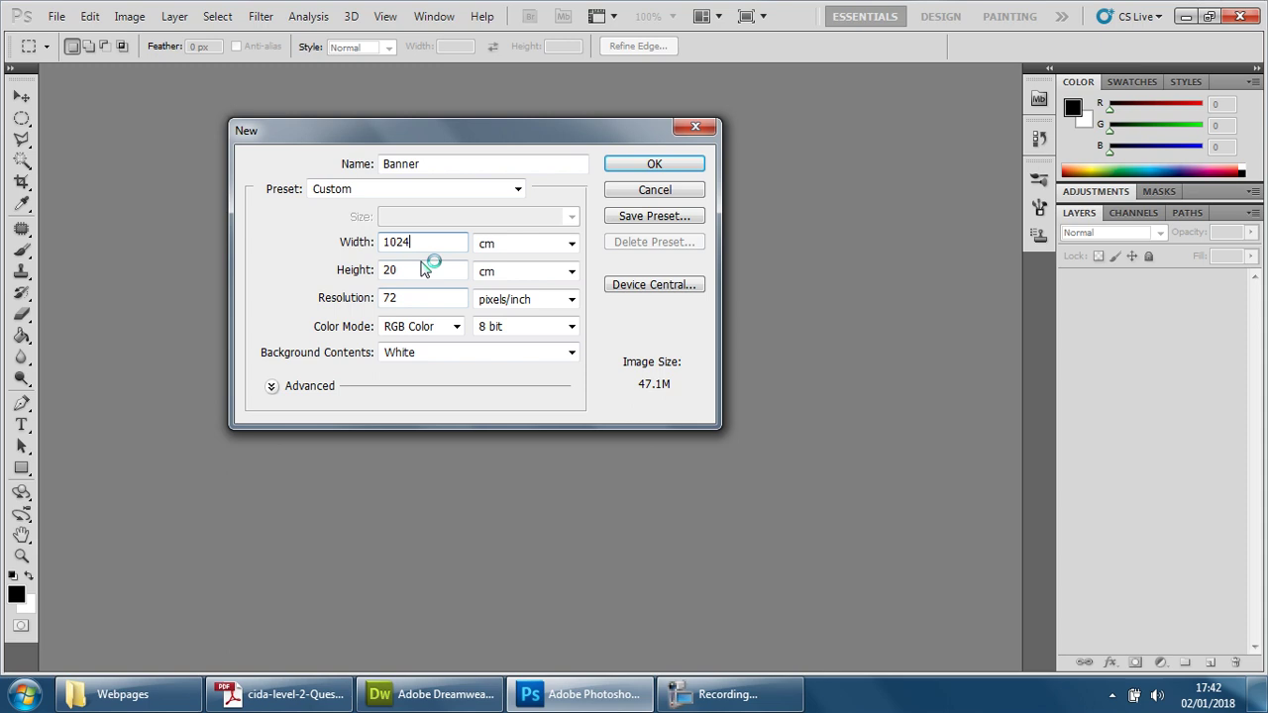
click(427, 269)
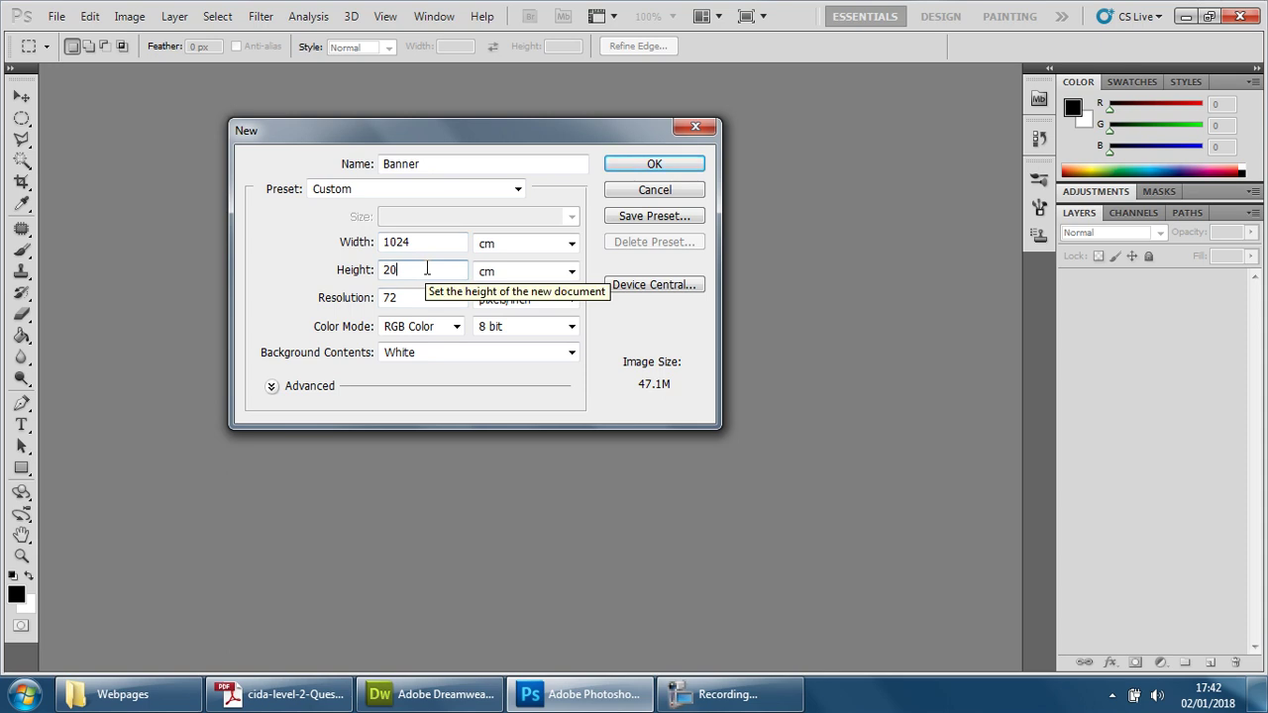
click(515, 244)
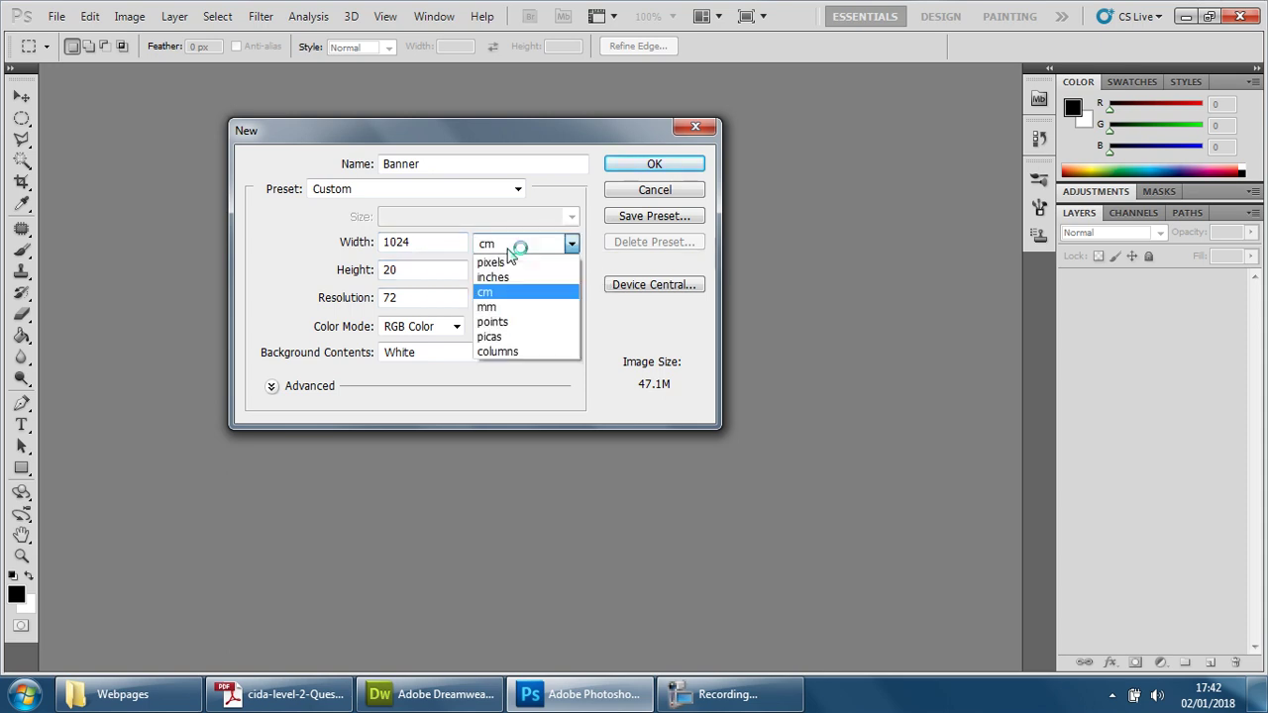
click(436, 241)
click(496, 244)
click(516, 265)
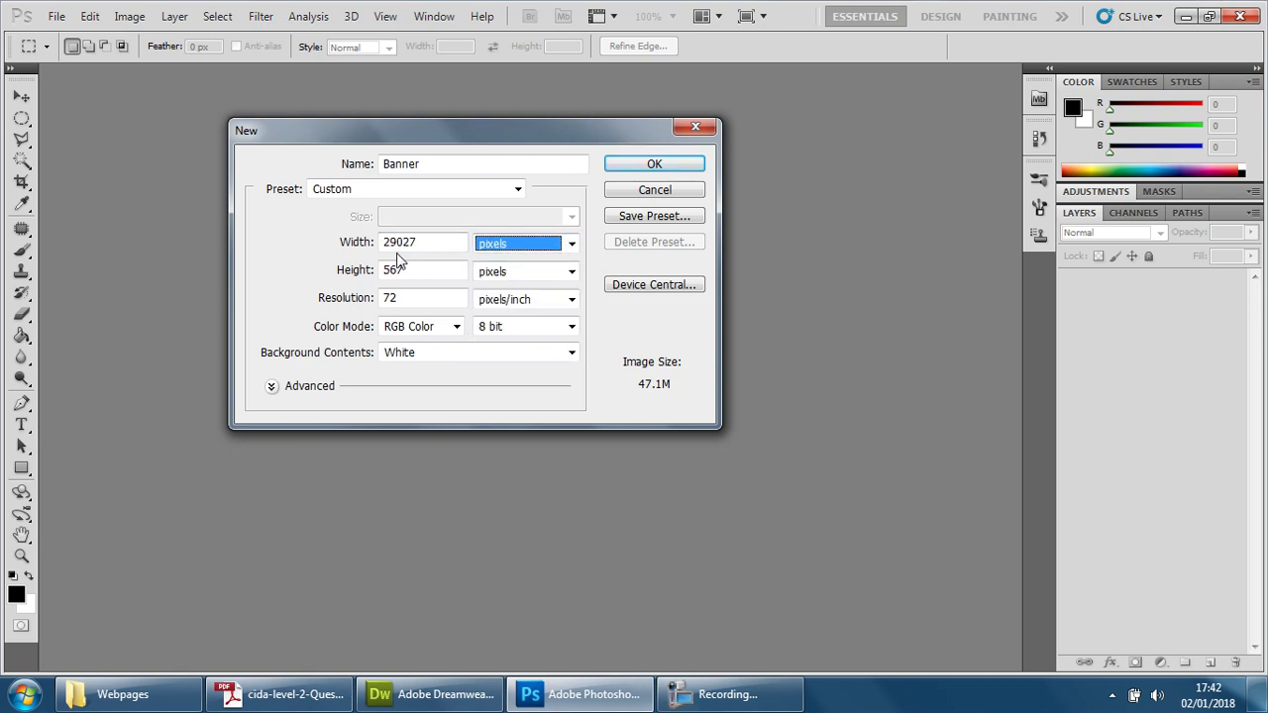
Set the size to 1024 x 200 pixels and create the Banner document
drag(418, 242, 380, 250)
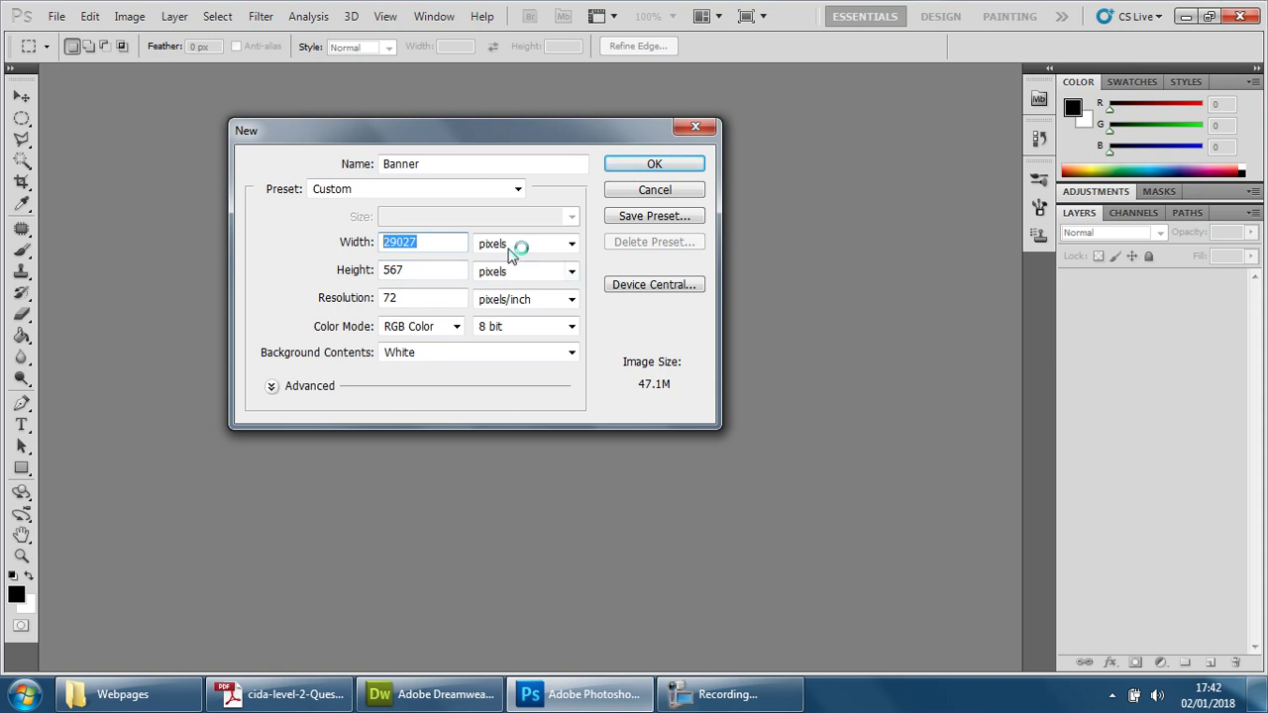
text(1024)
key(Tab)
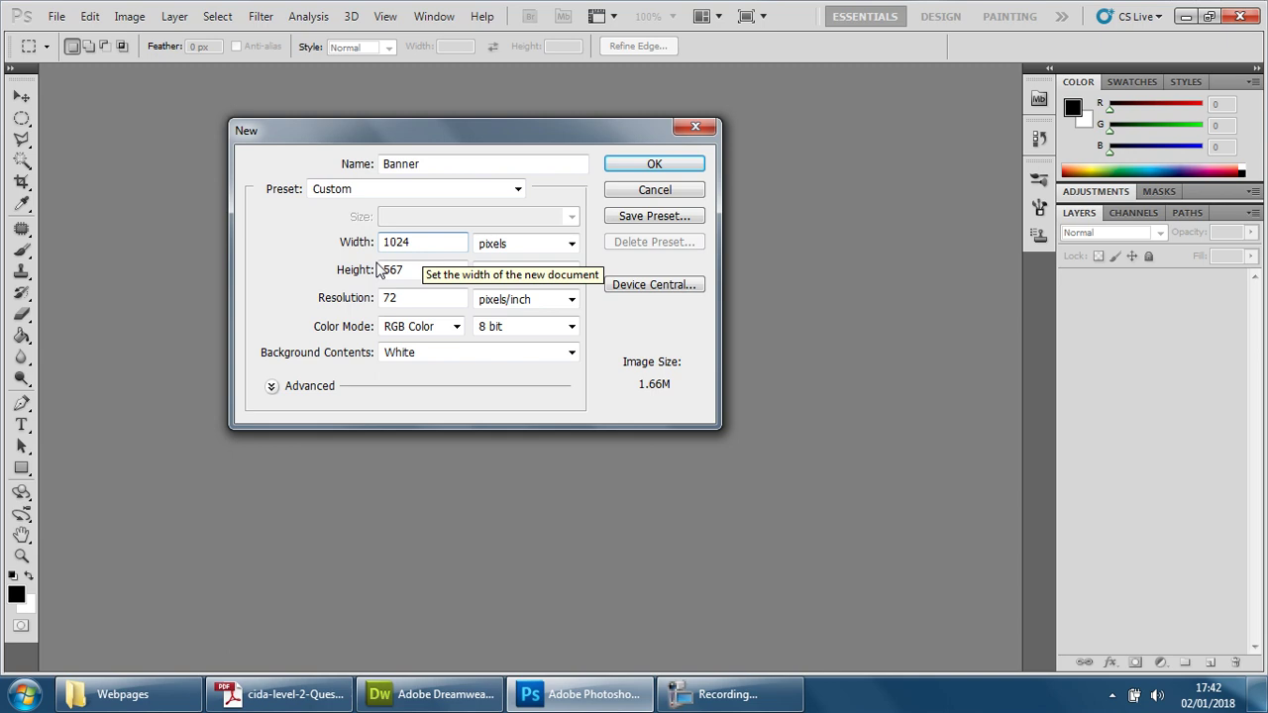
text(200)
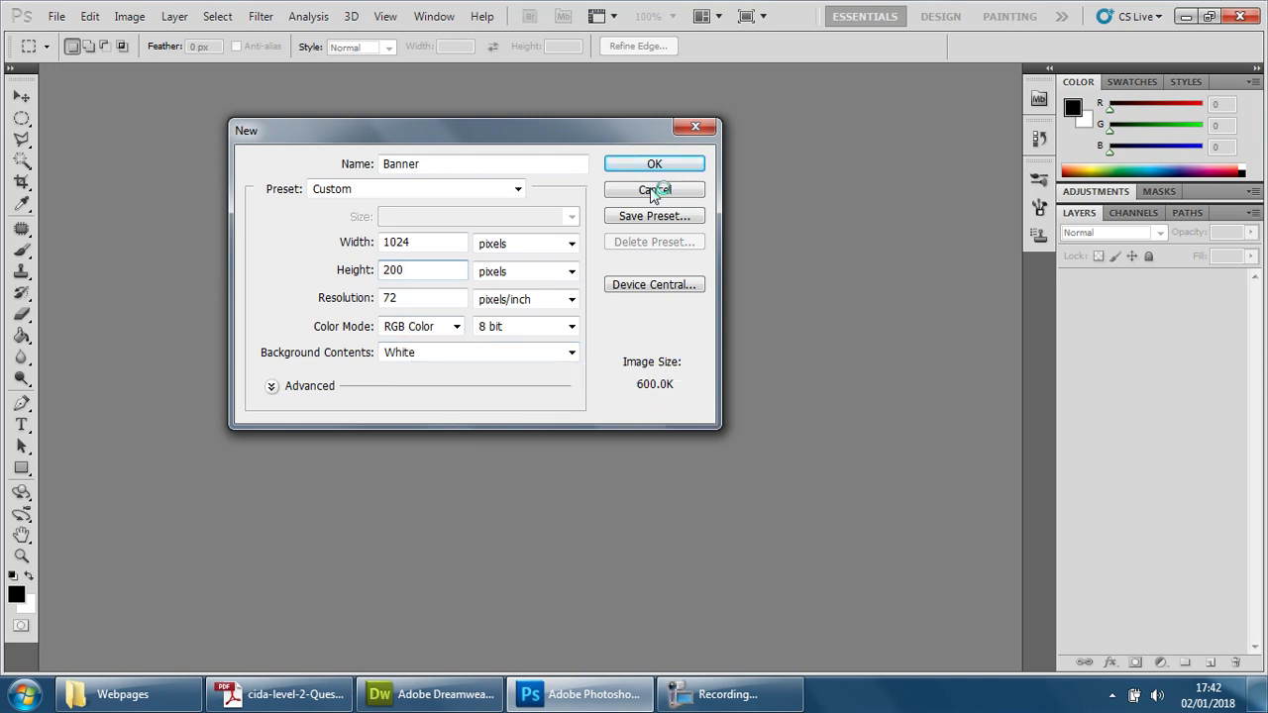
click(697, 170)
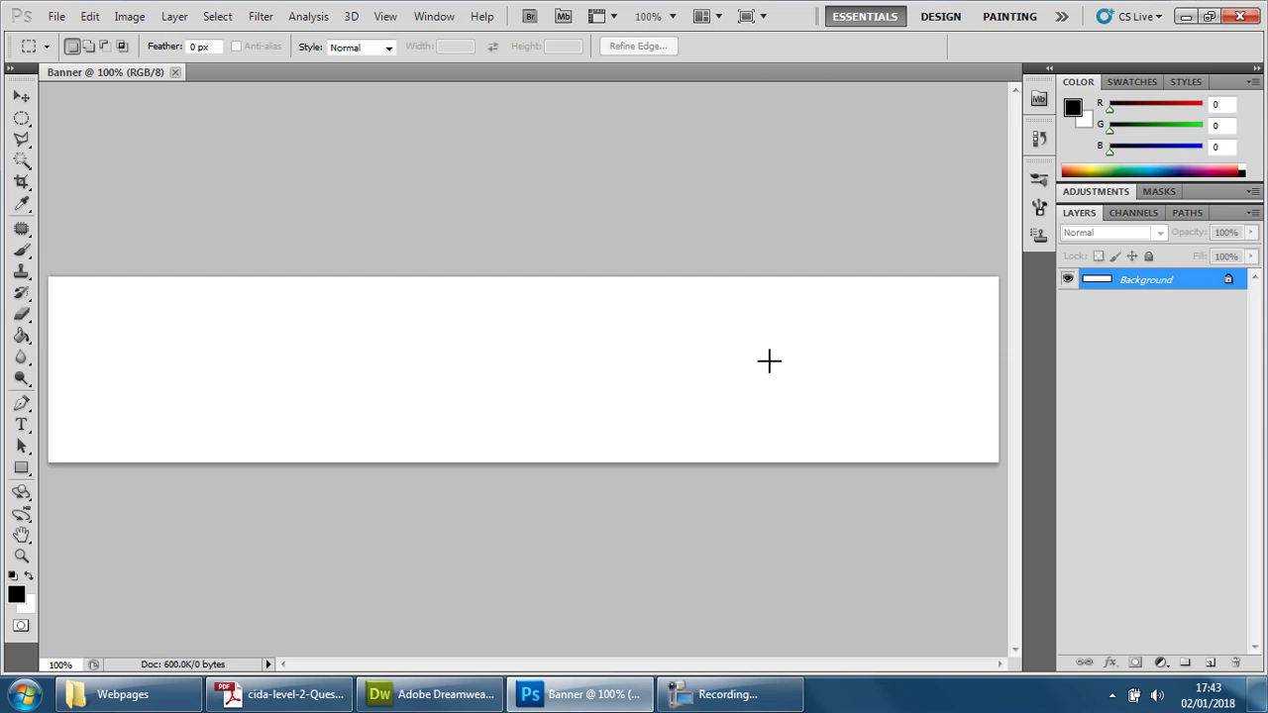
Convert the locked Background into a normal layer named 'background'
double_click(1228, 283)
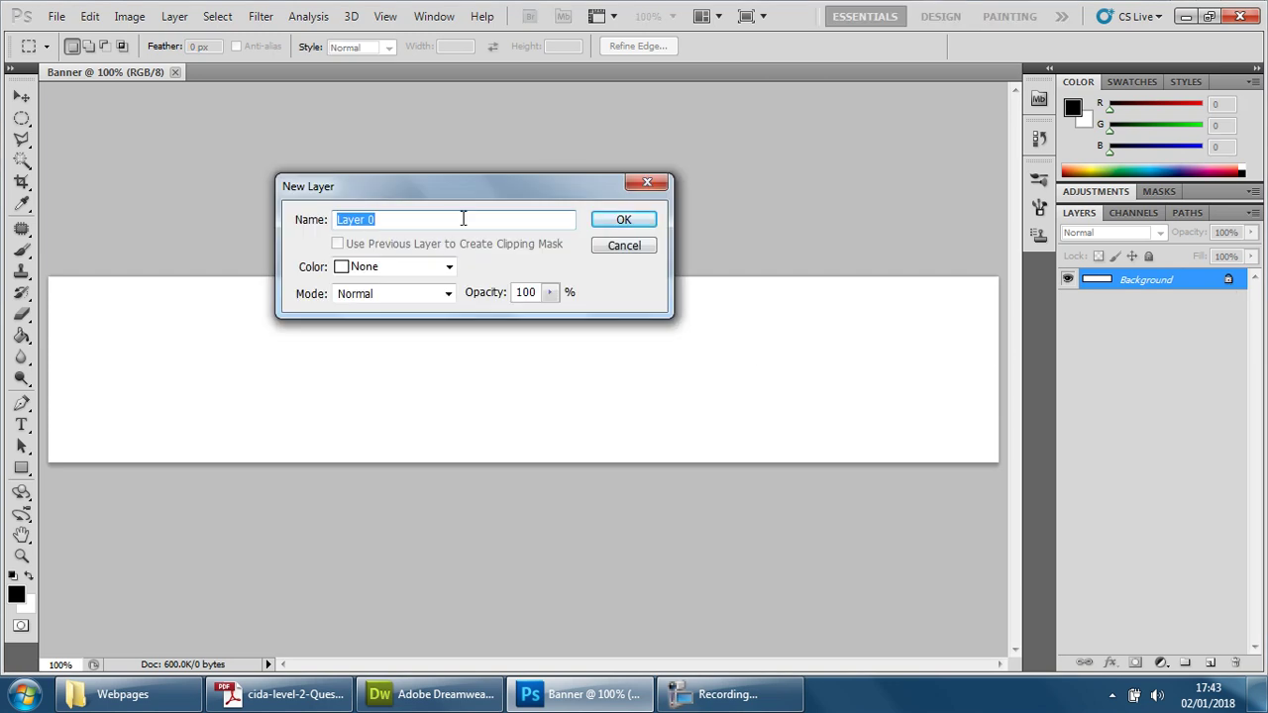
text(background)
click(623, 222)
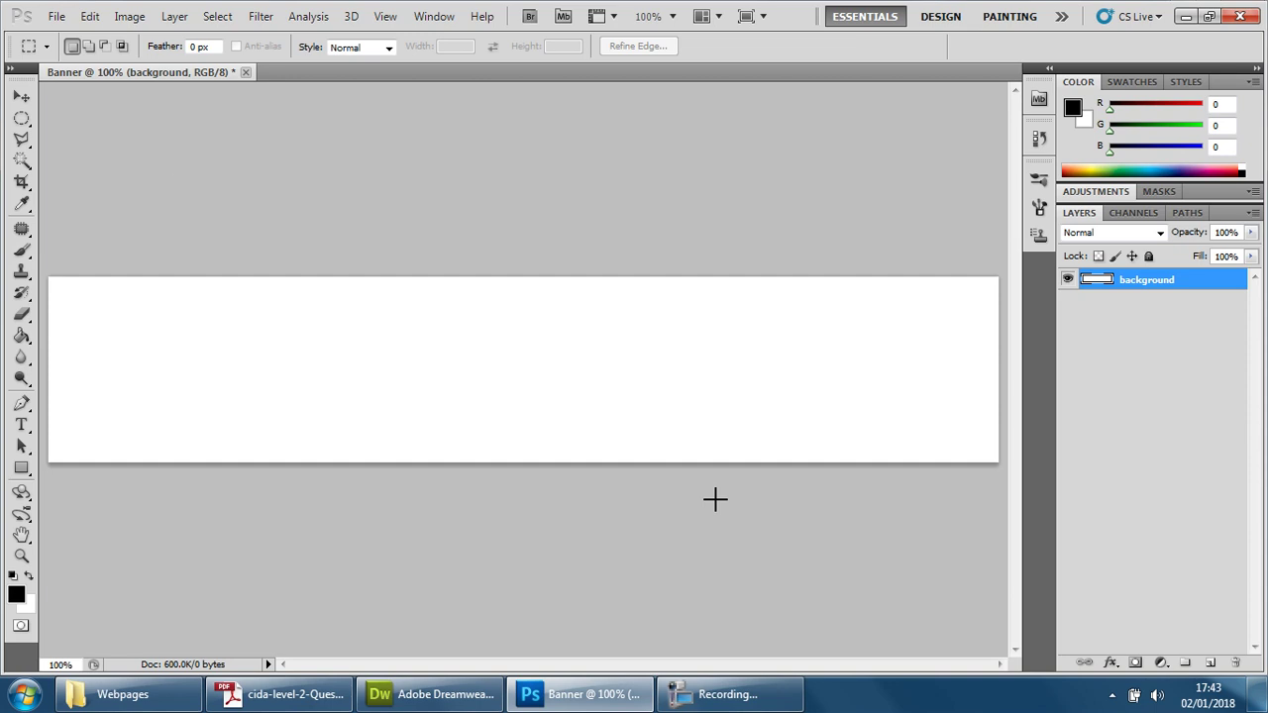
In the Open dialog, navigate to 2017 > CiDA > Jan 2017 > Exam > Assets > Images
click(56, 17)
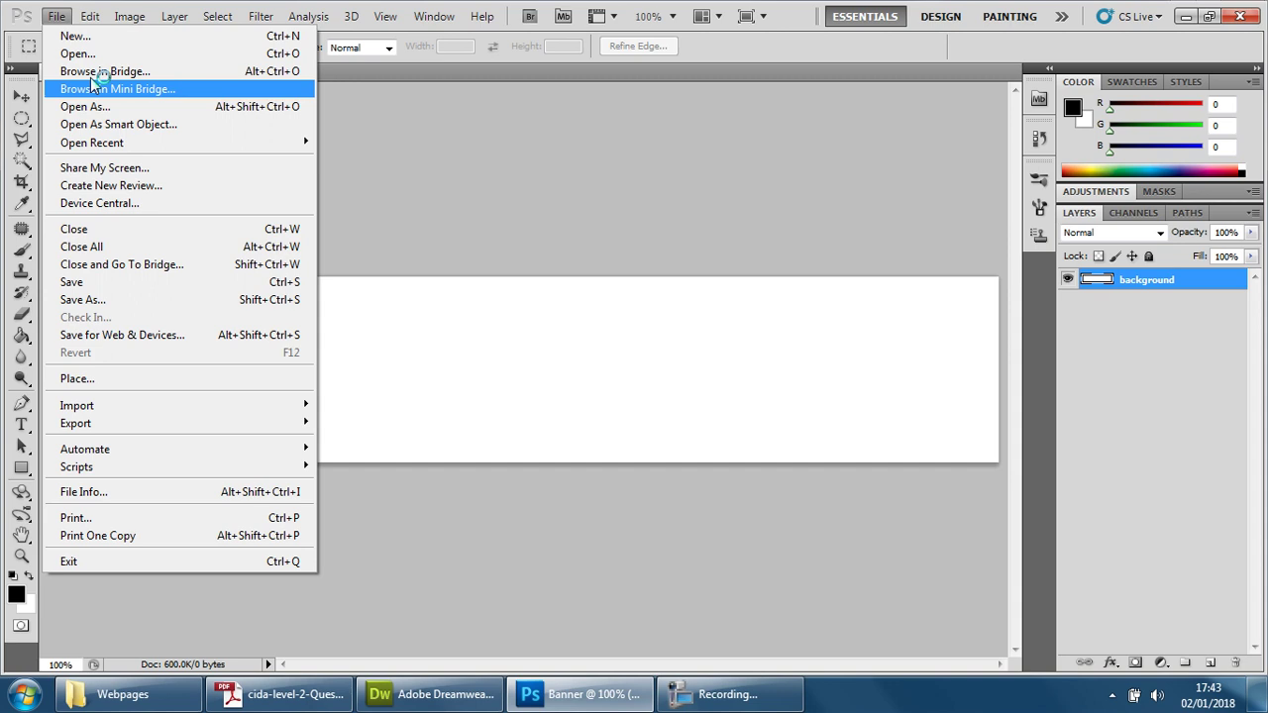
click(73, 54)
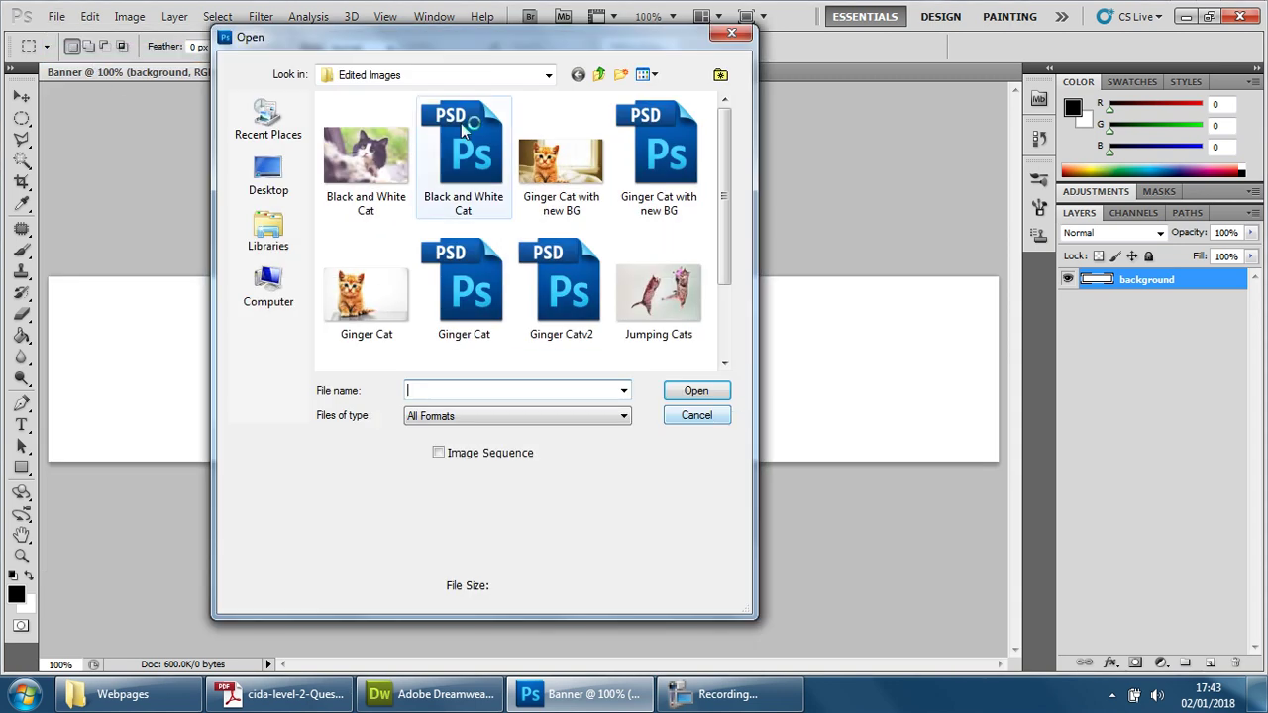
click(547, 77)
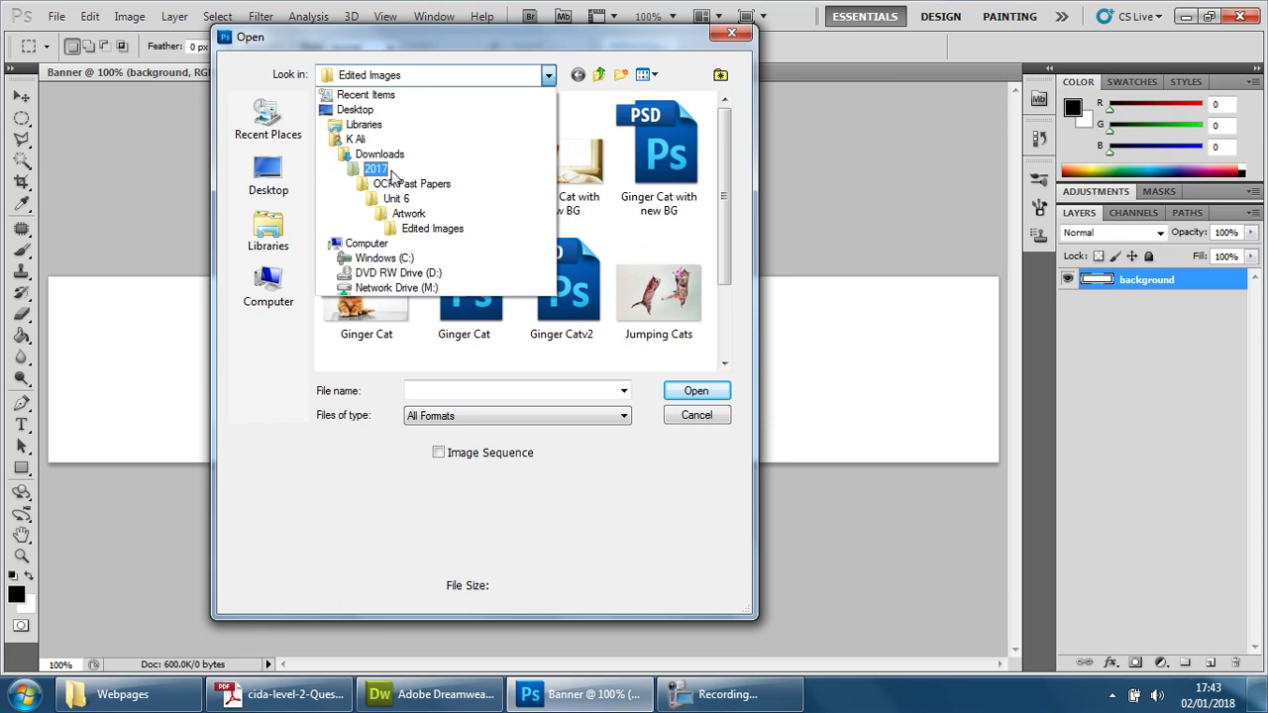
click(382, 169)
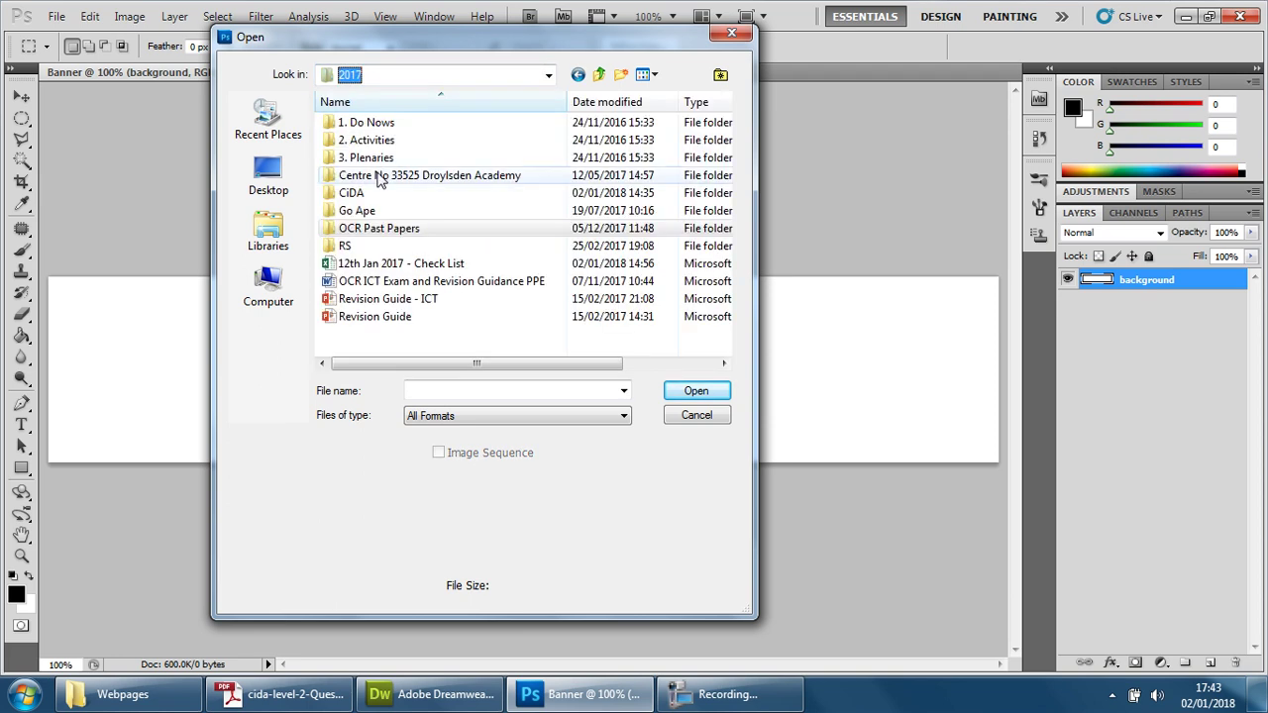
double_click(372, 195)
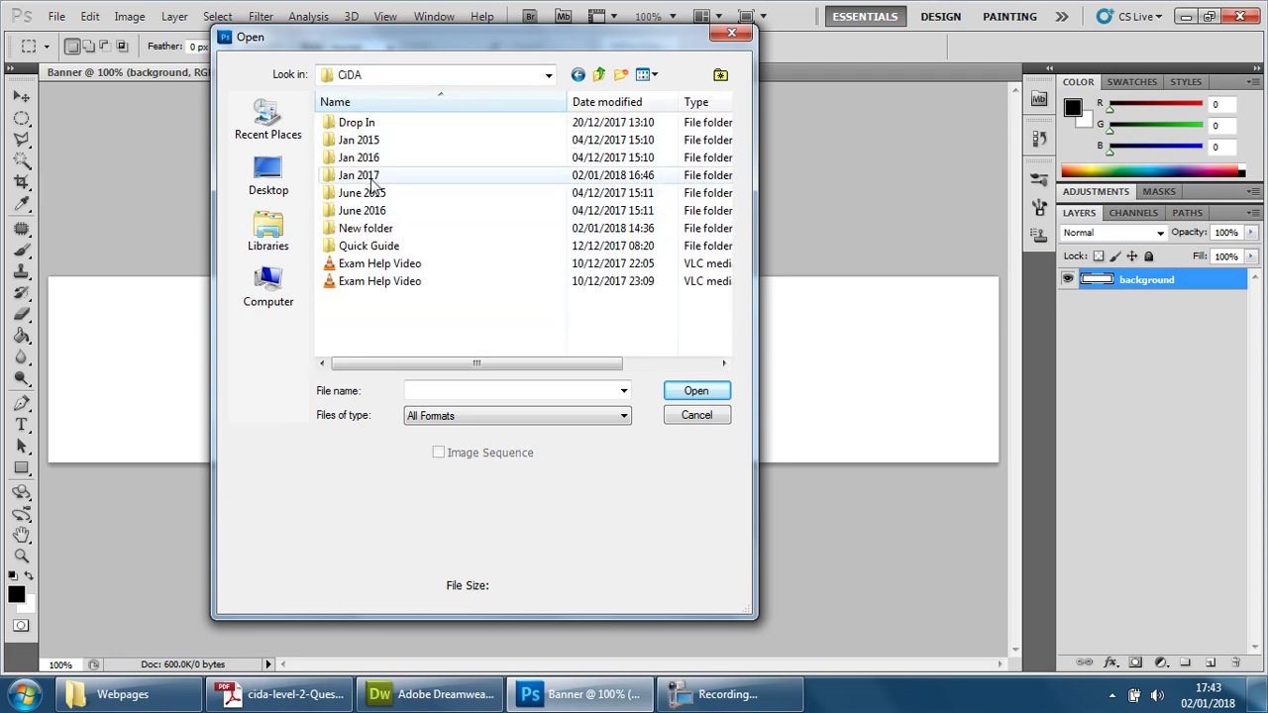
double_click(374, 175)
double_click(353, 122)
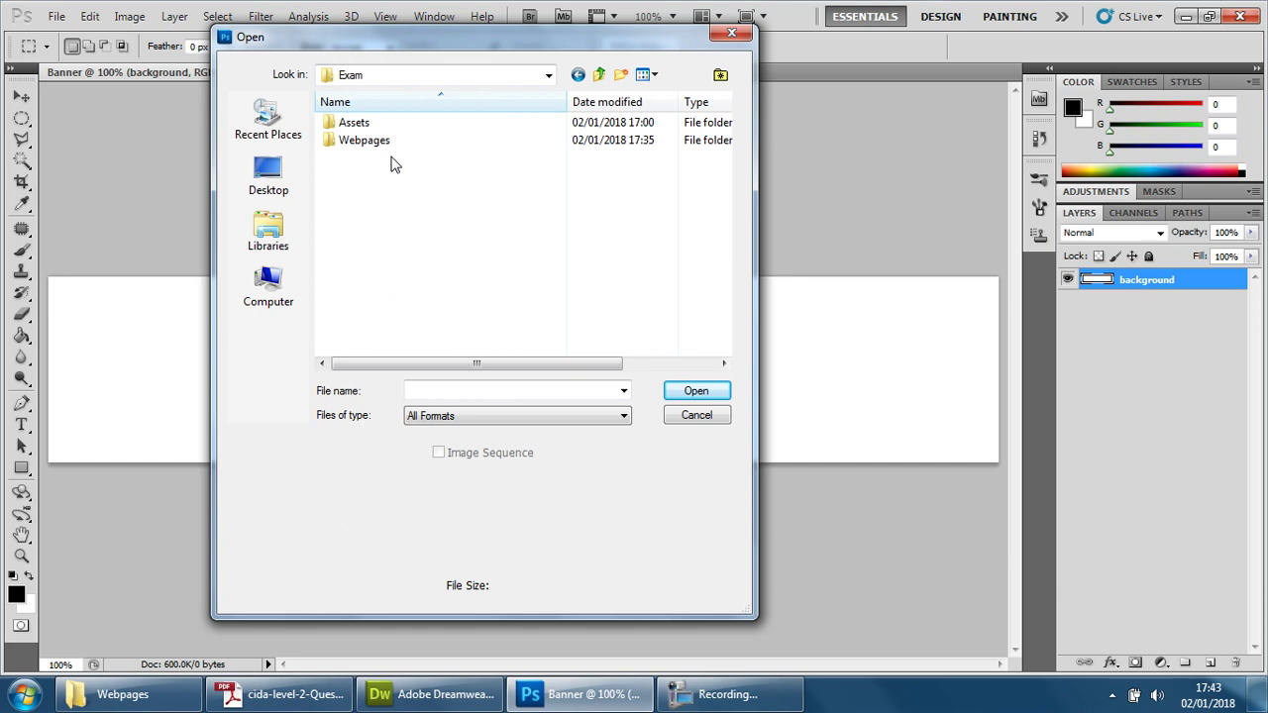
double_click(358, 125)
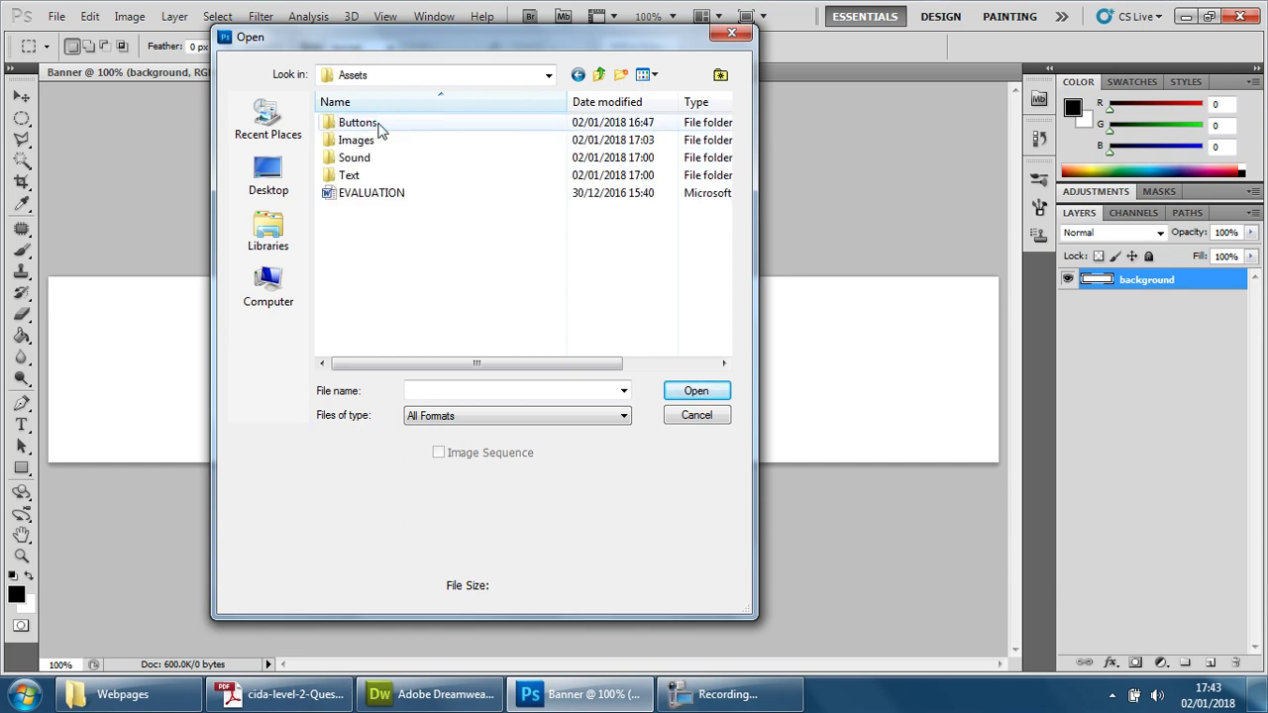
double_click(359, 140)
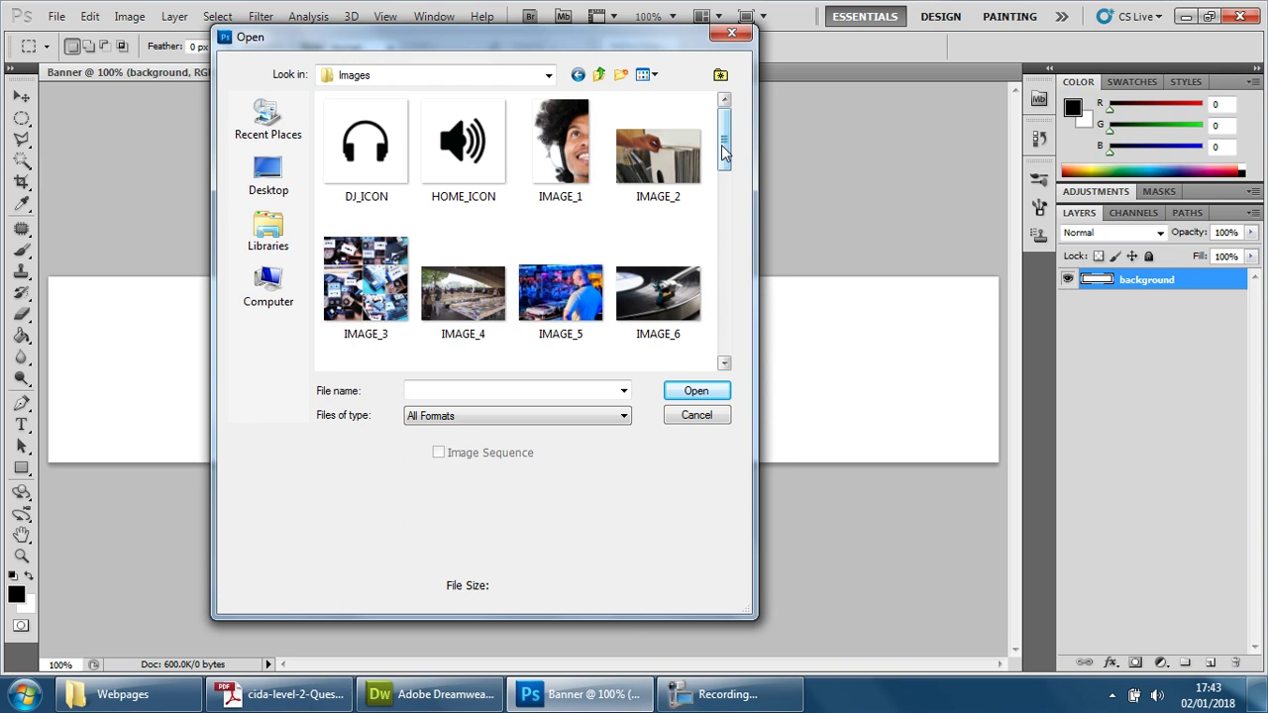
Browse the Images folder and select IMAGE_1 instead of THE_FLYER
drag(723, 150, 726, 203)
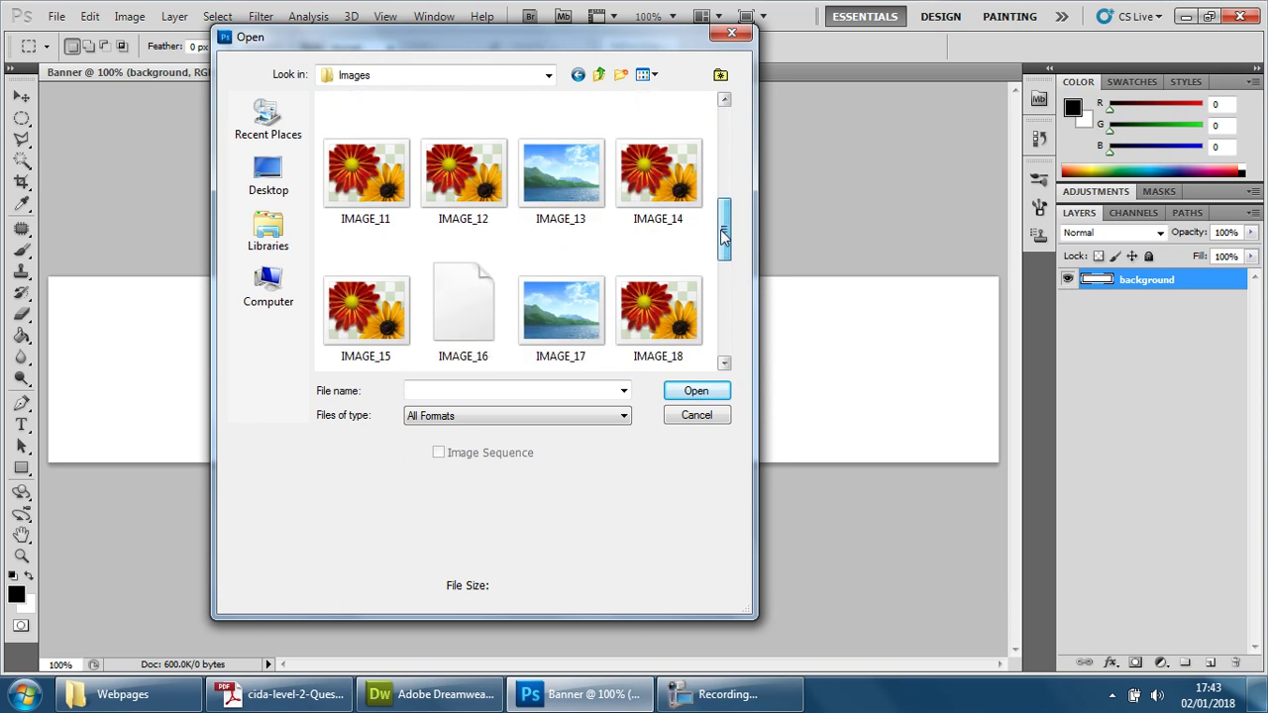
drag(724, 234, 728, 250)
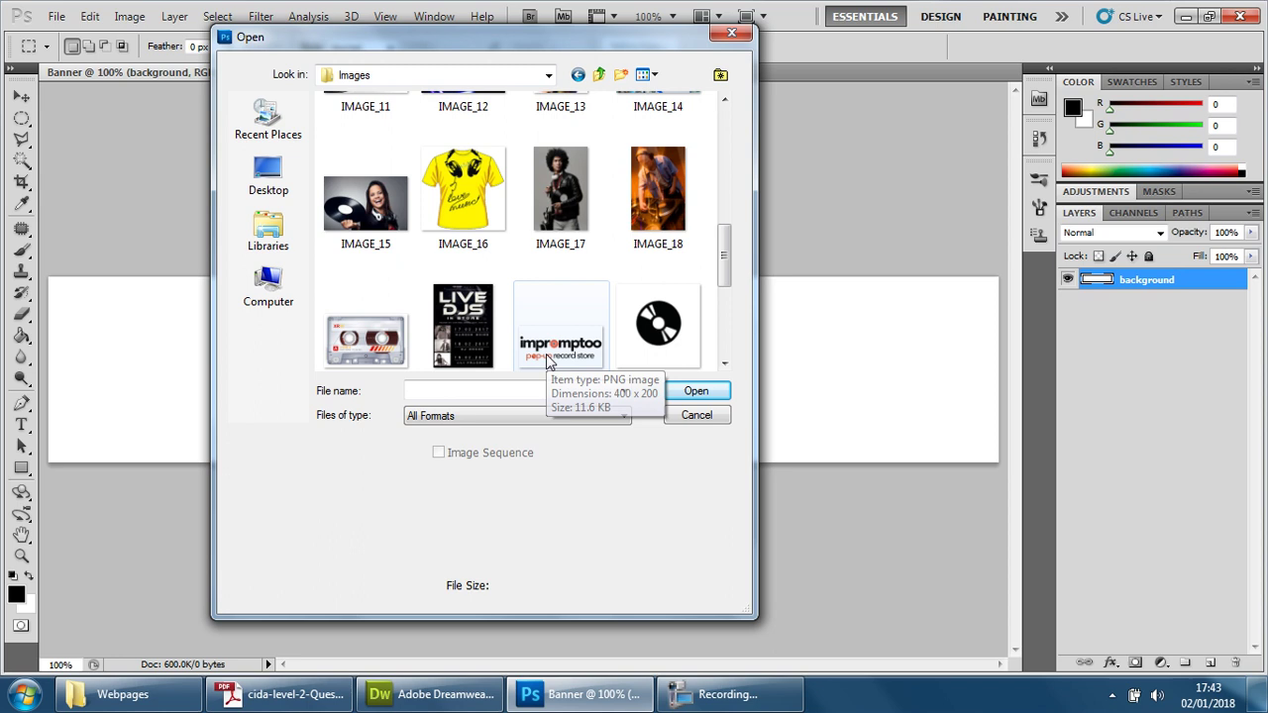
drag(723, 248, 728, 275)
mouse_move(686, 227)
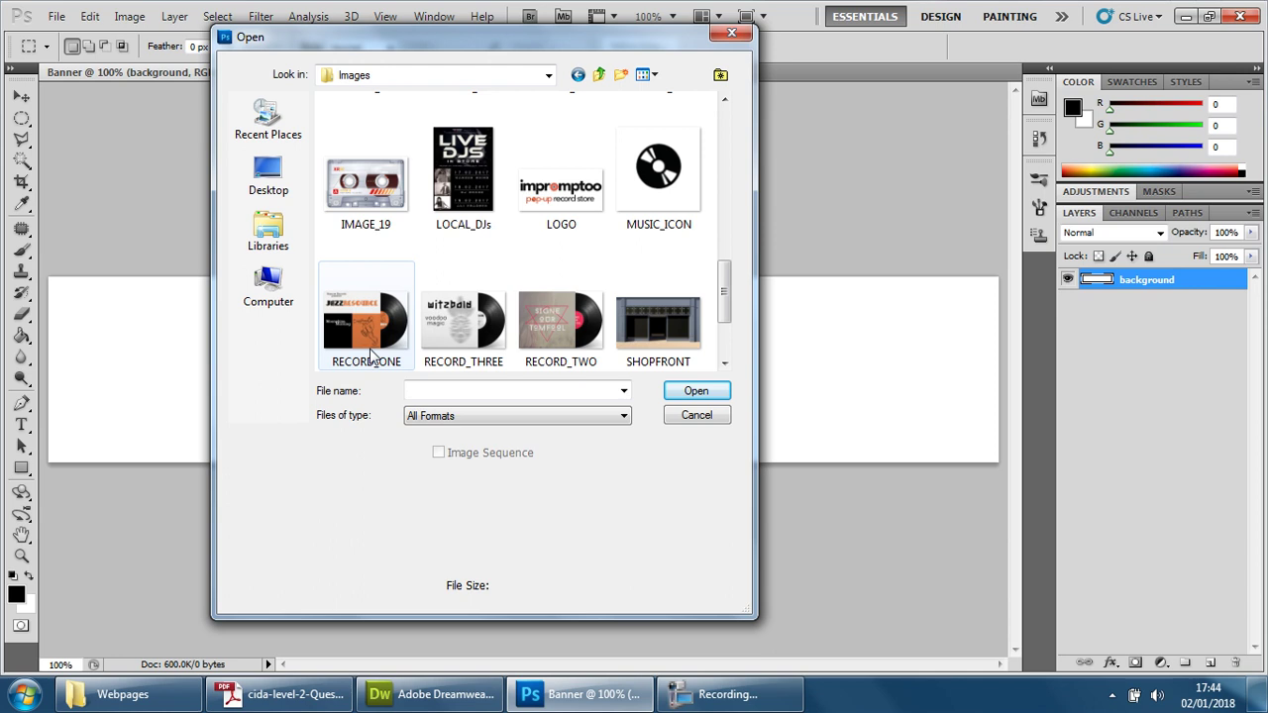
scroll(566, 362, down, 1)
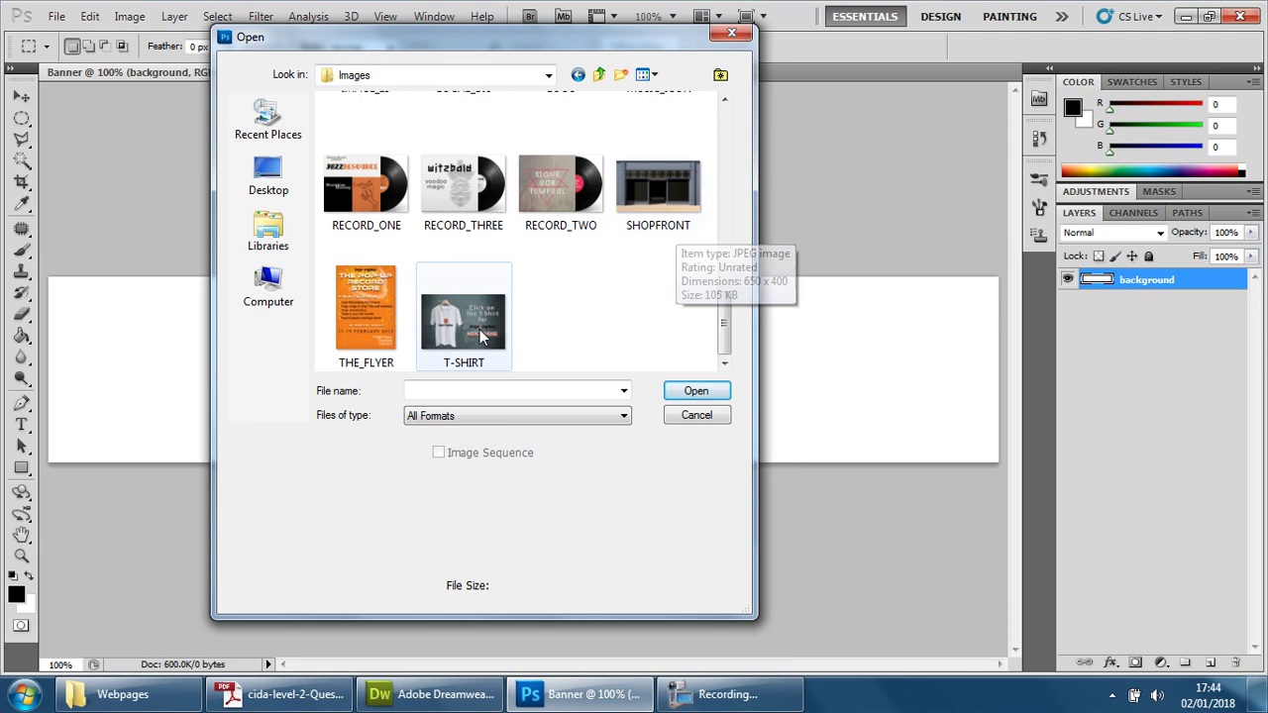
click(401, 352)
scroll(609, 233, up, 3)
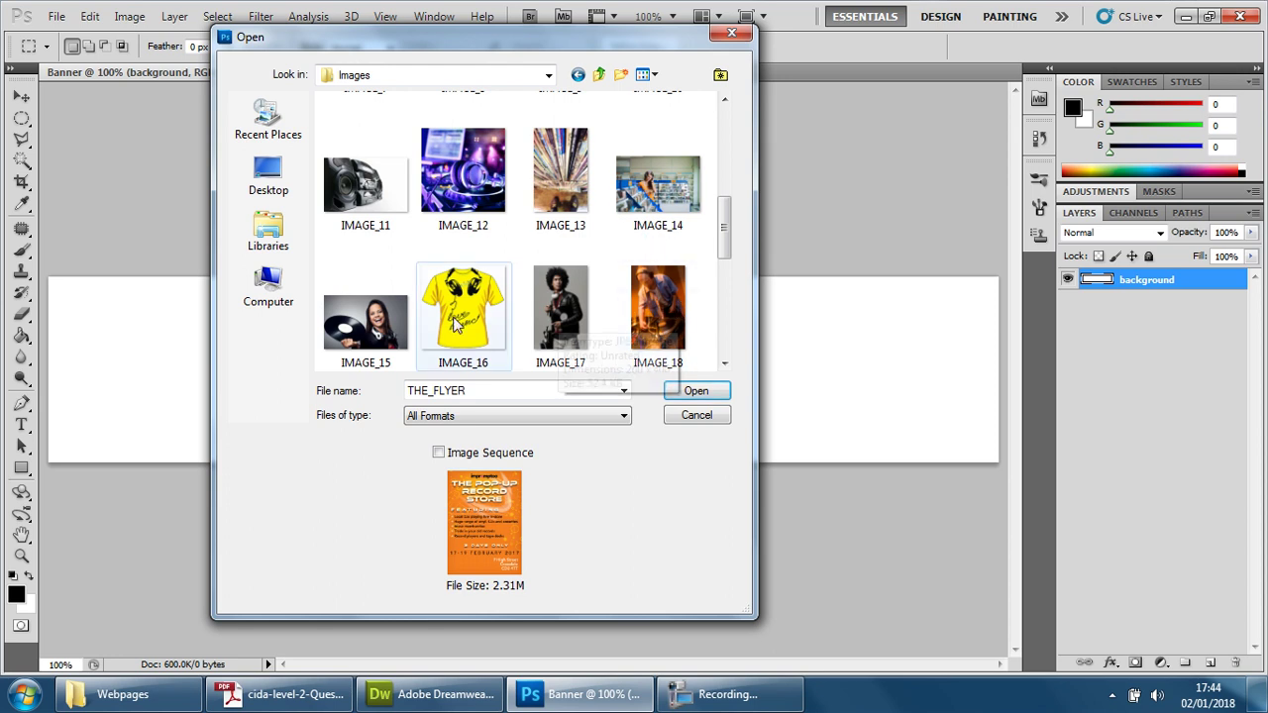
scroll(678, 328, up, 3)
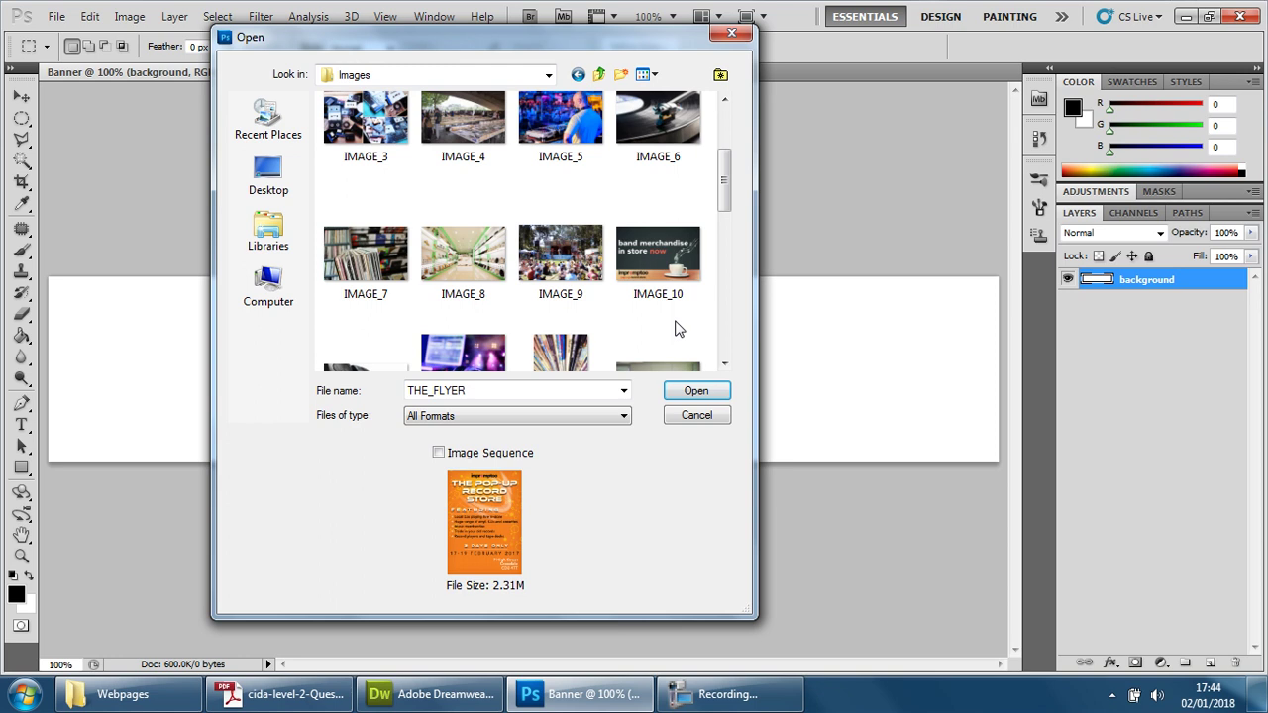
scroll(678, 329, up, 3)
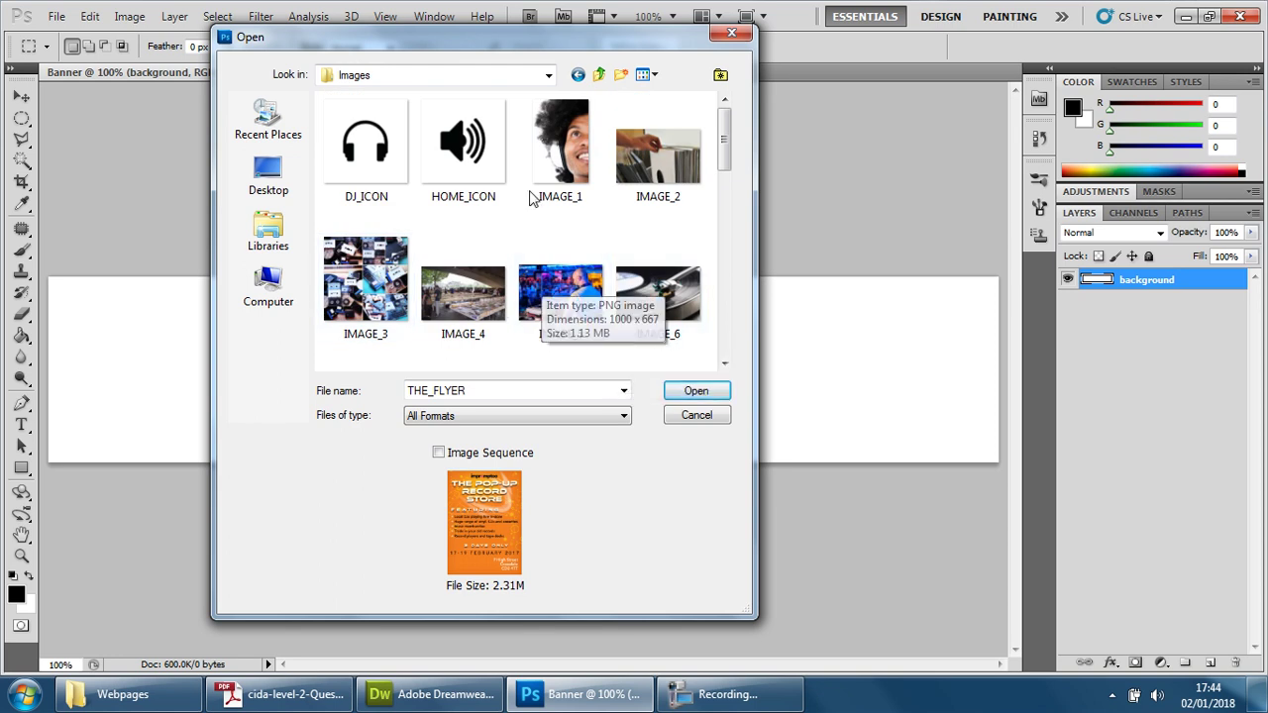
click(561, 168)
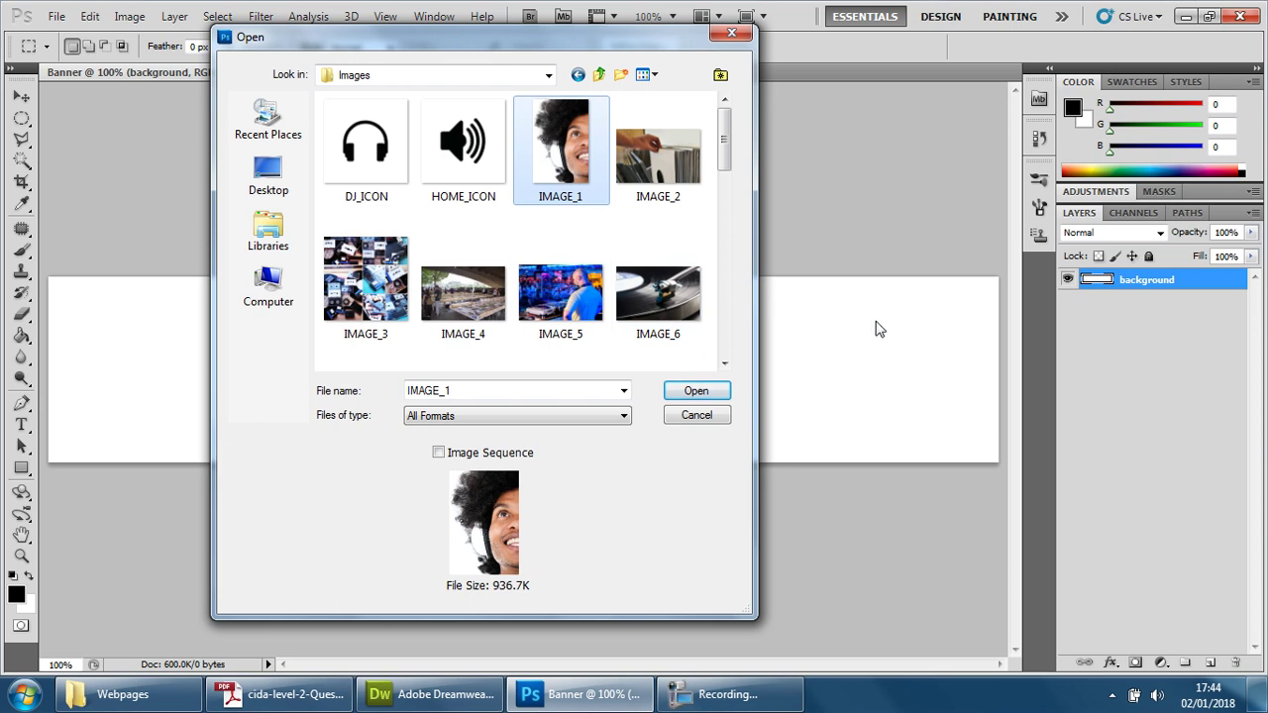
Open IMAGE_1.png as its own document alongside the Banner
mouse_move(577, 175)
click(705, 390)
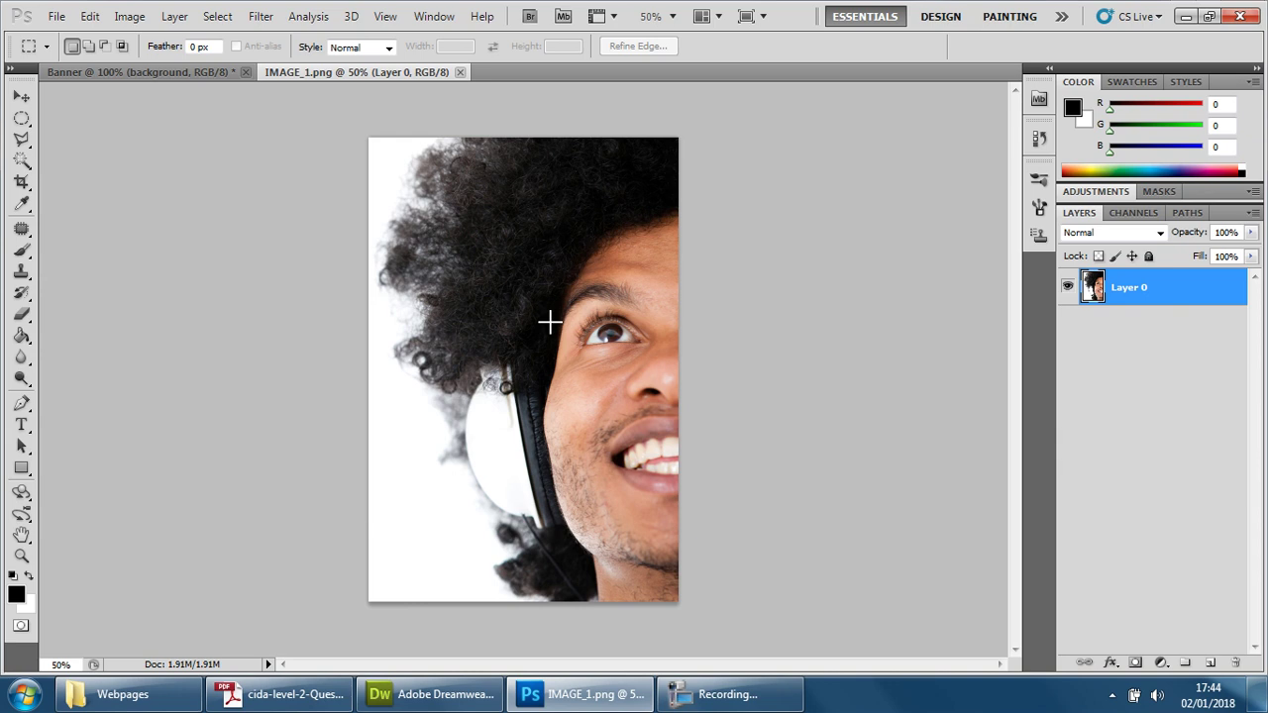
click(201, 74)
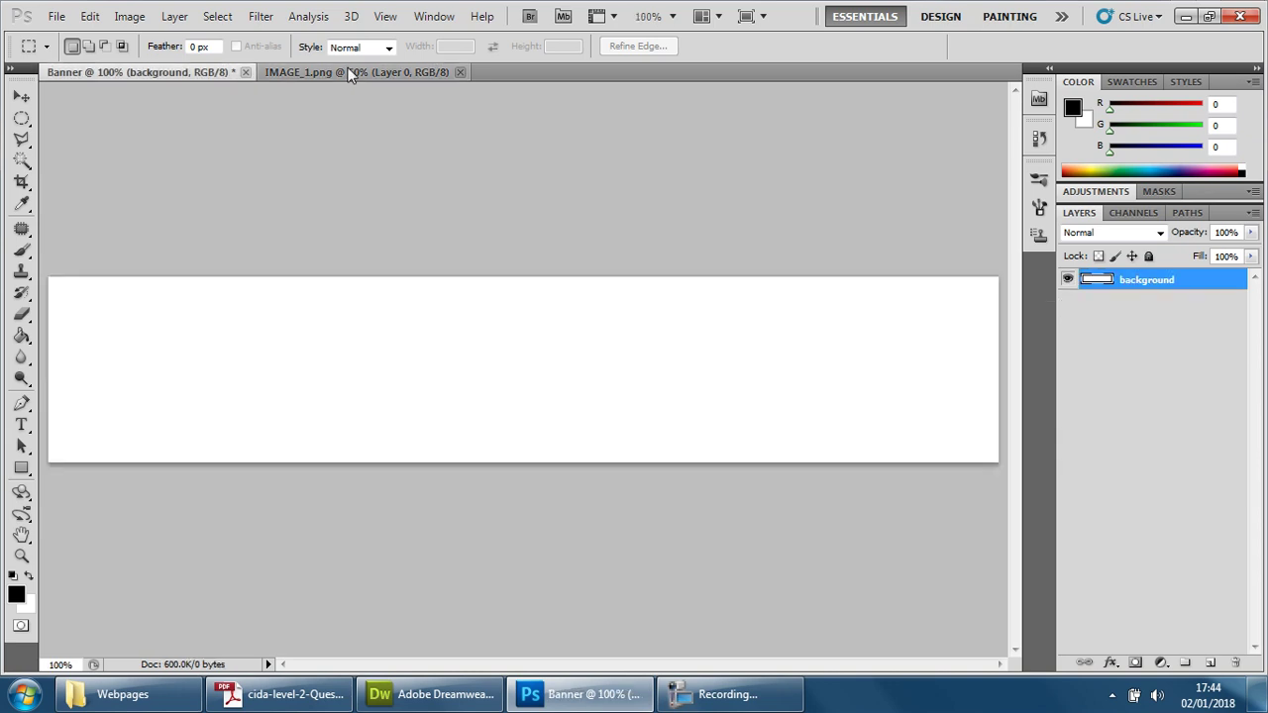
click(348, 75)
click(207, 71)
click(352, 73)
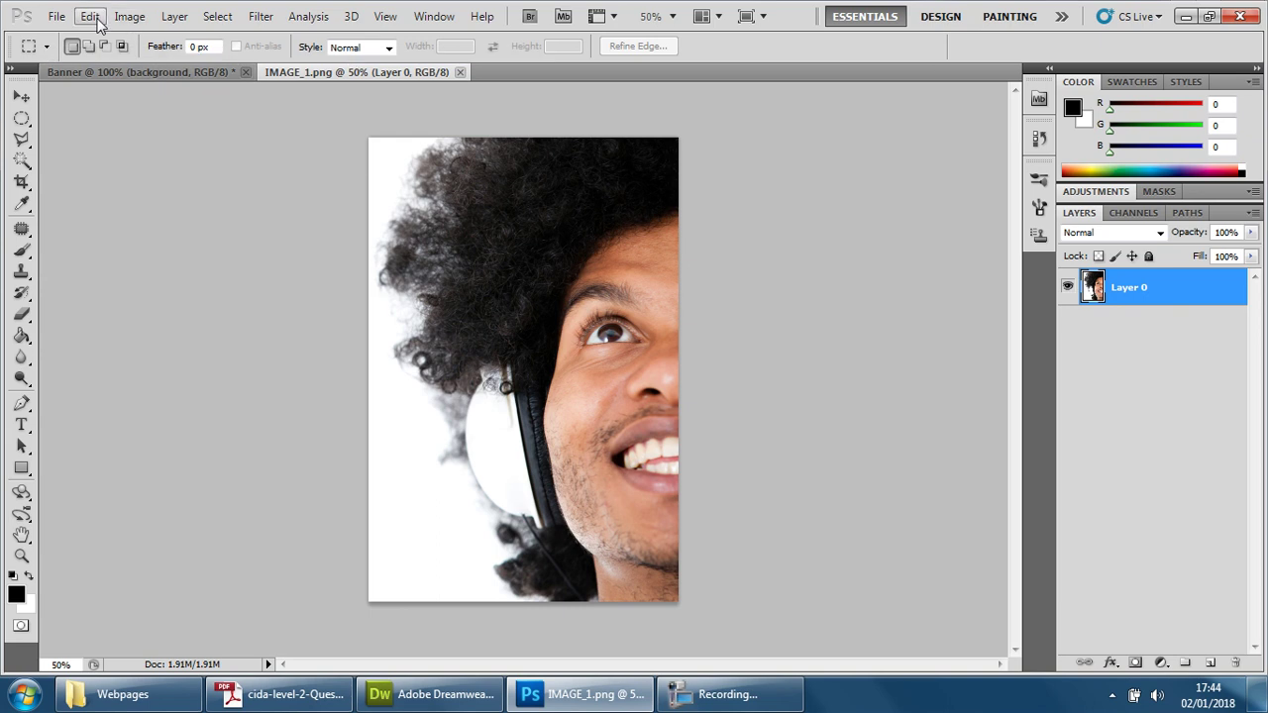
Select all of IMAGE_1 and switch to the Move tool
click(216, 16)
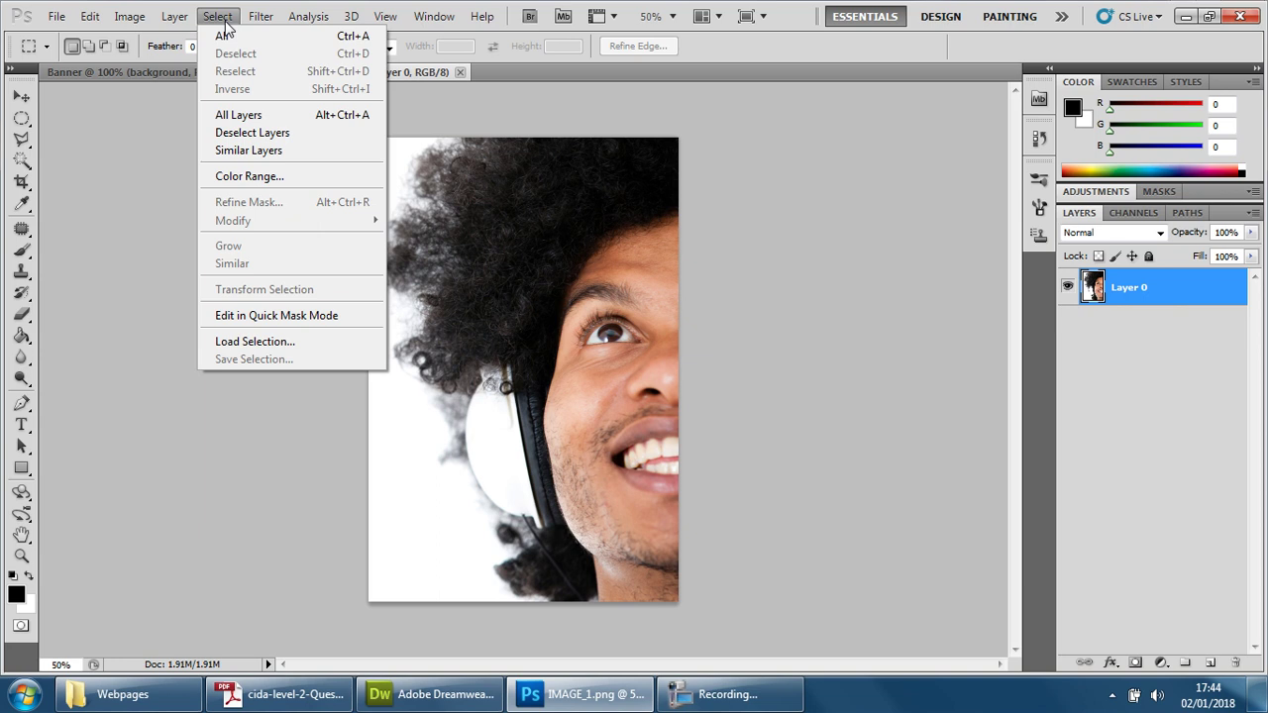
click(236, 37)
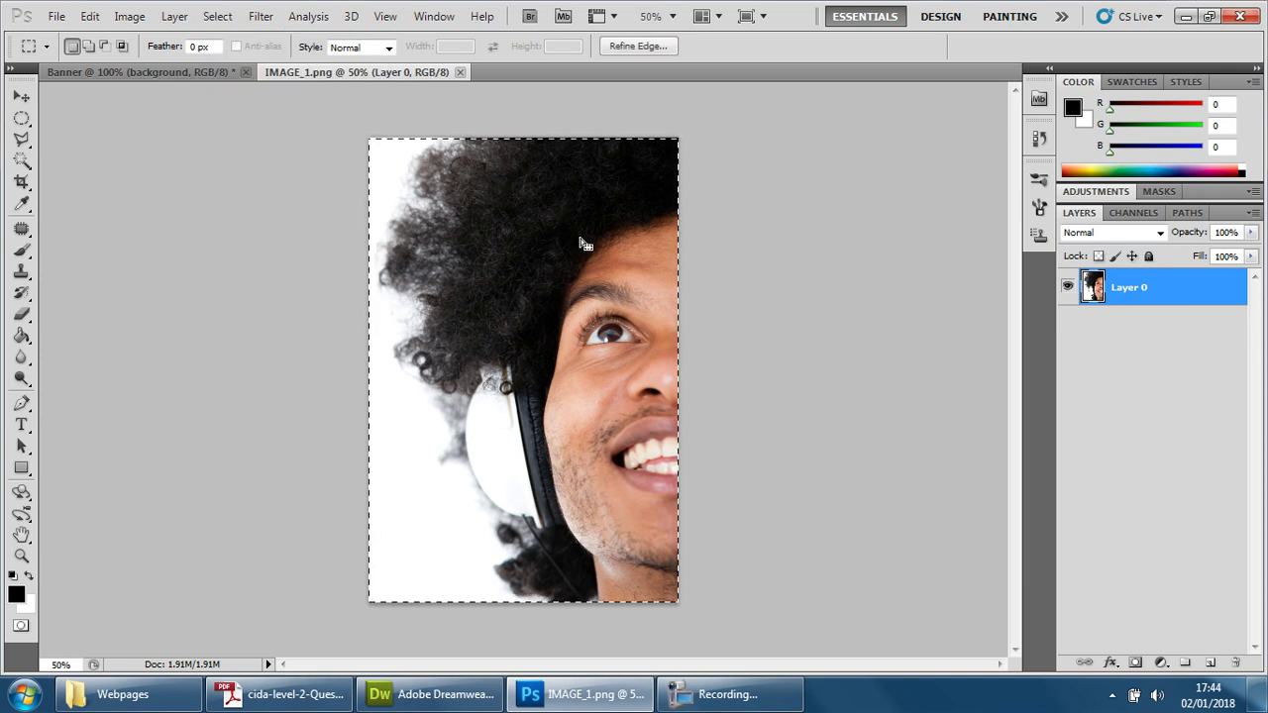
click(21, 97)
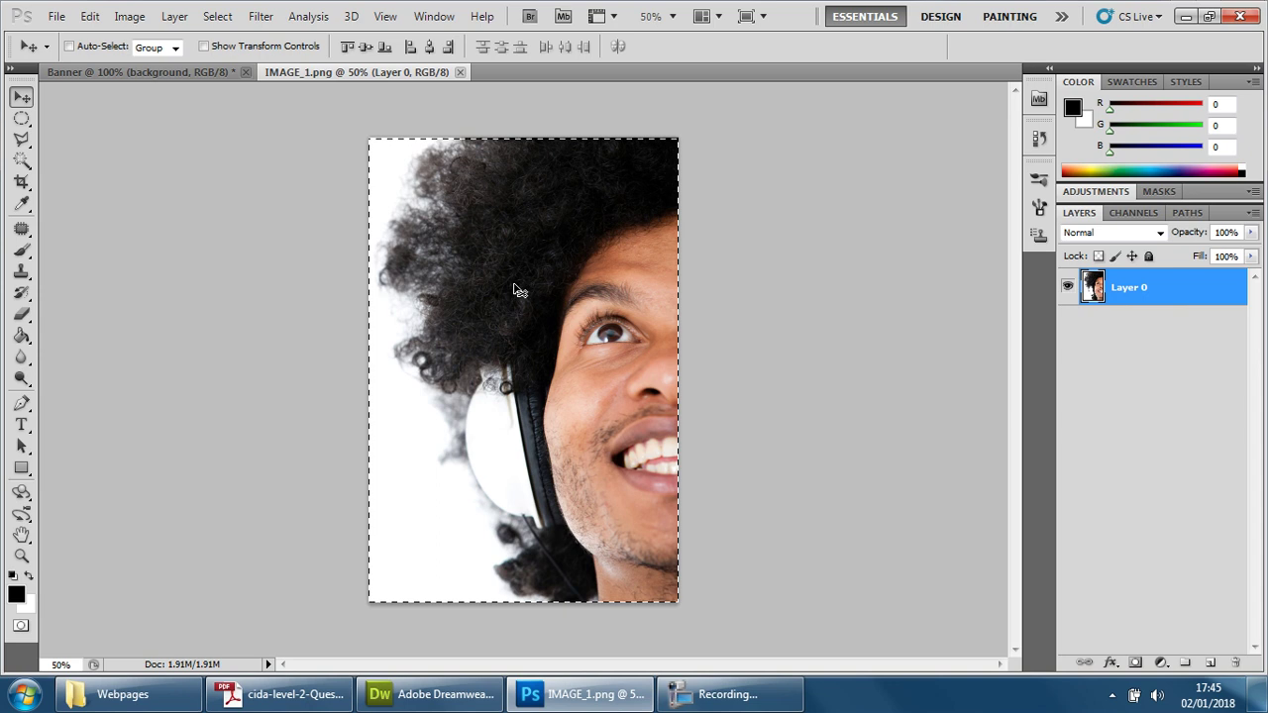
Drag the headphone portrait onto the Banner canvas as new Layer 1
drag(515, 289, 698, 432)
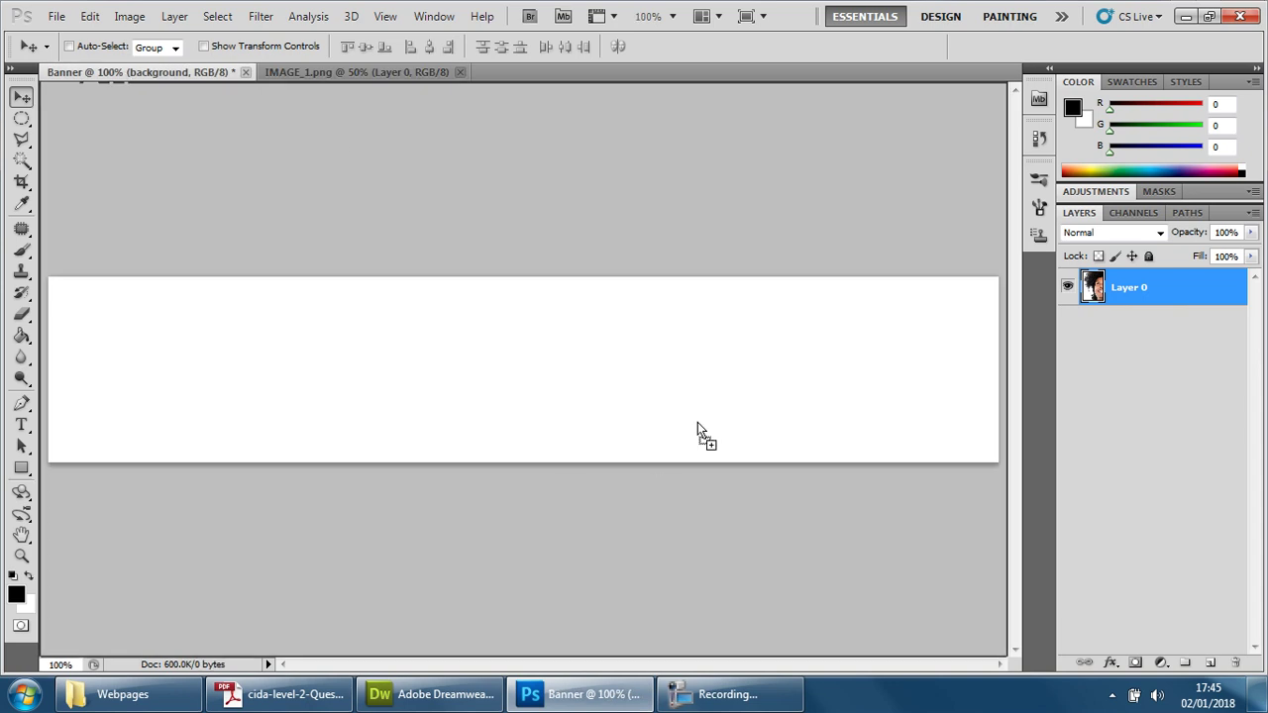
drag(697, 386, 860, 540)
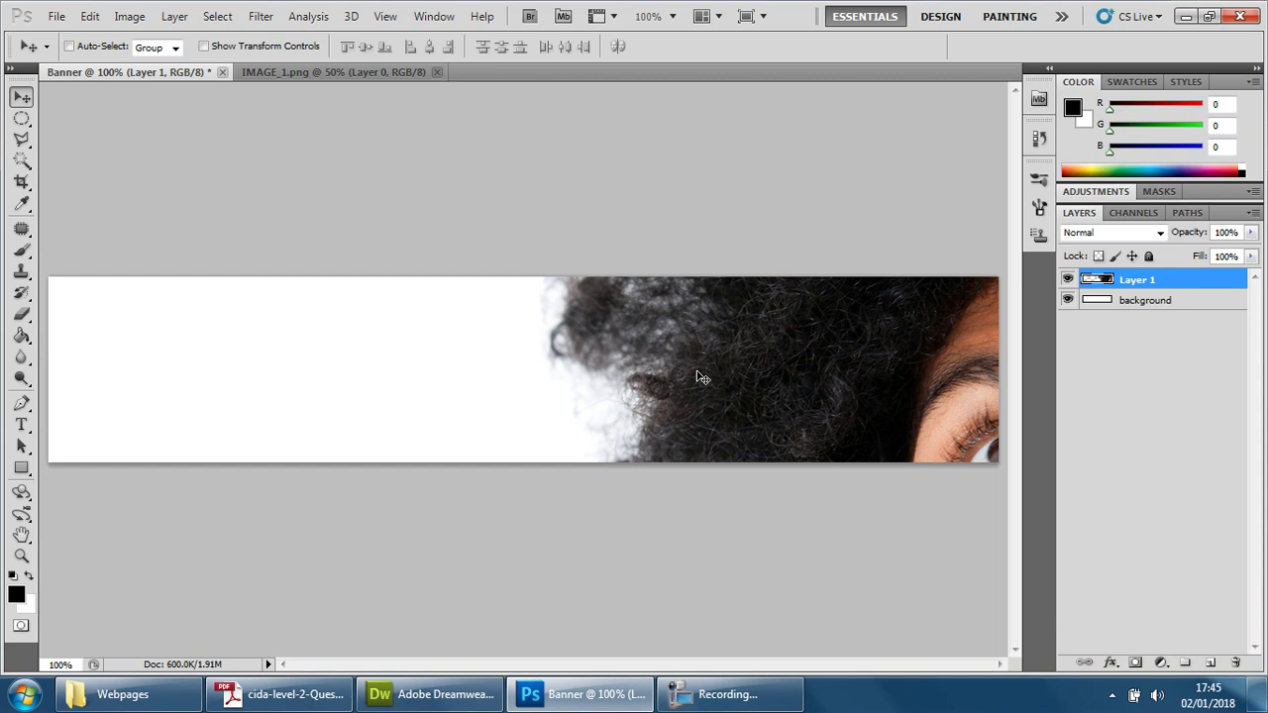
click(89, 16)
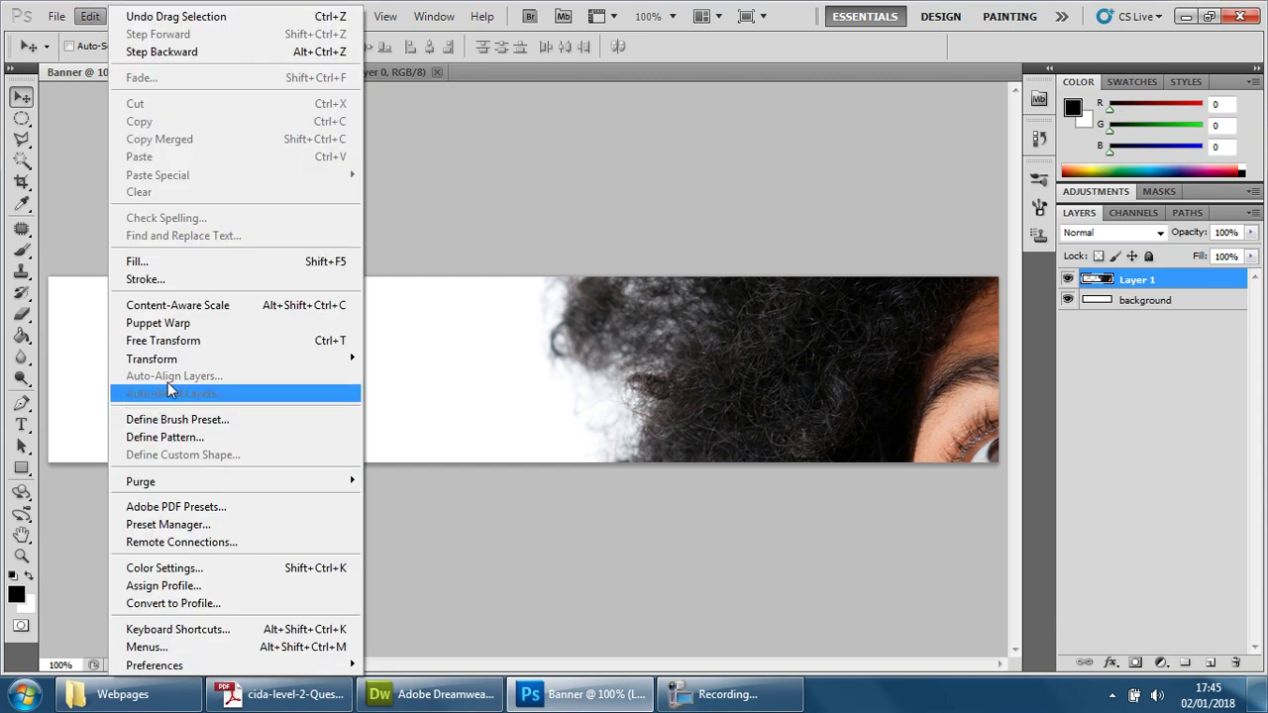
mouse_move(176, 364)
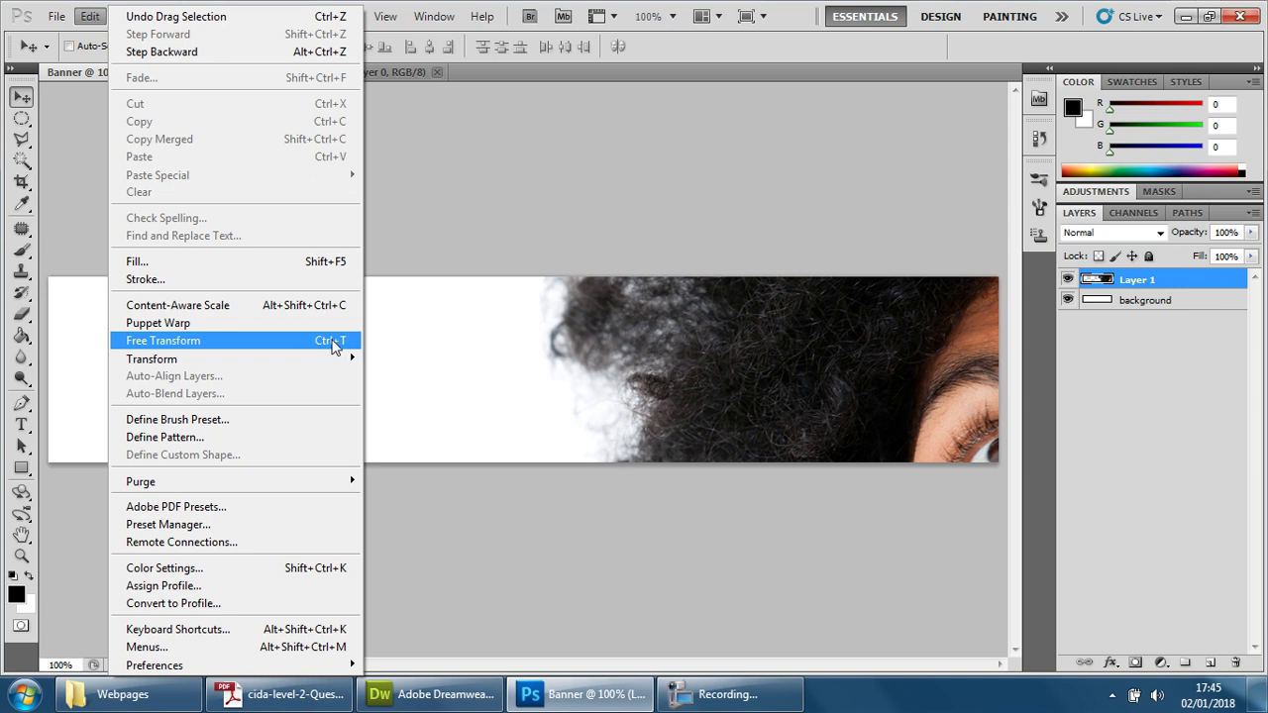
Free-transform the portrait to about 30% and commit it at the banner's right end
click(333, 341)
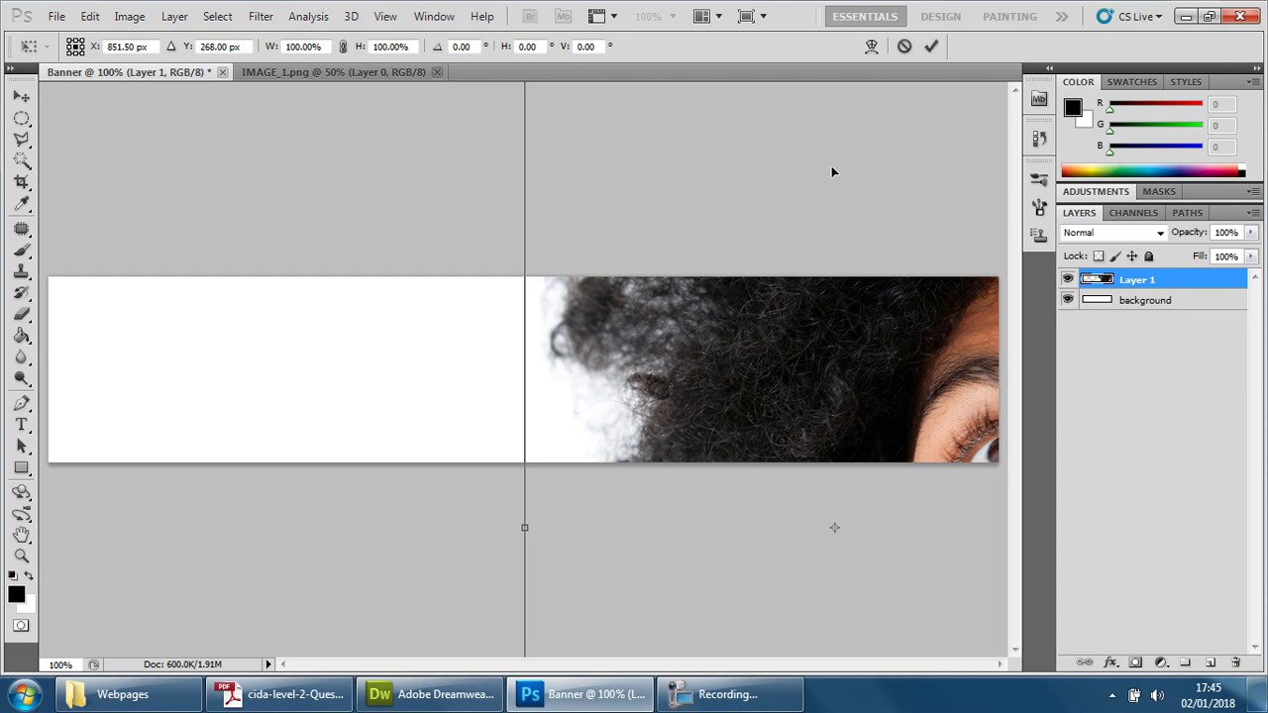
drag(832, 170, 753, 331)
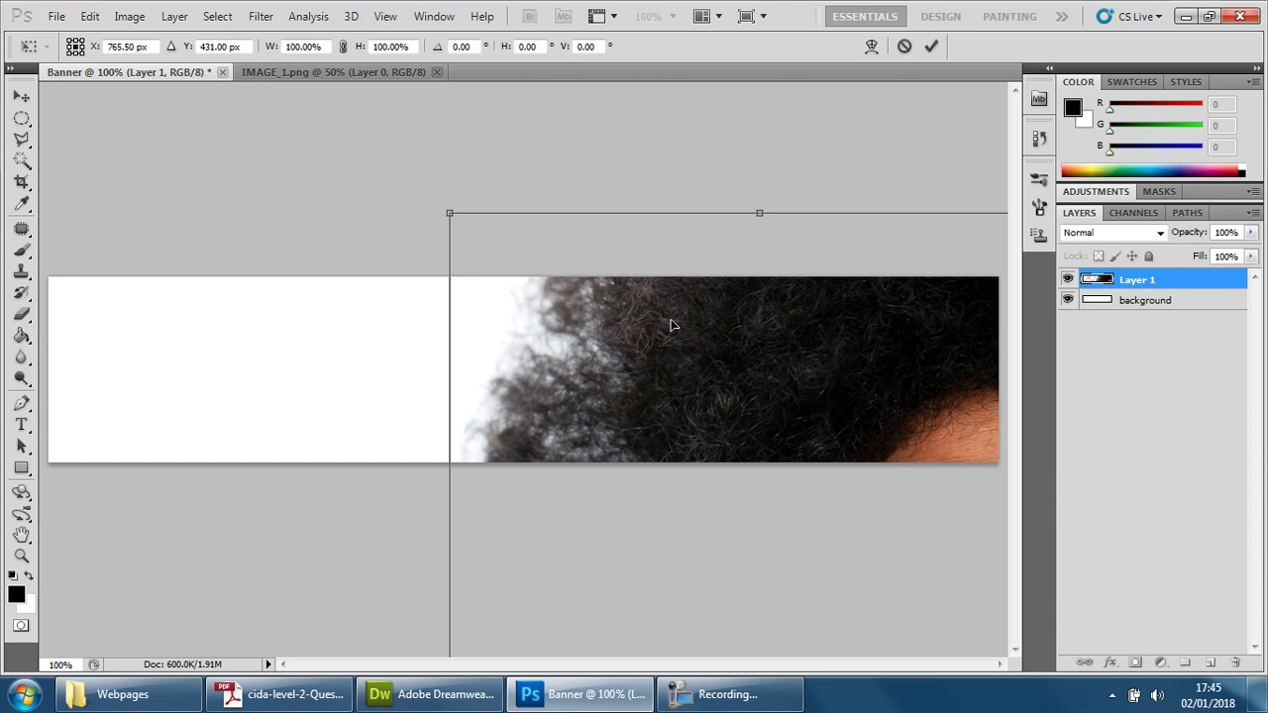
drag(451, 213, 829, 498)
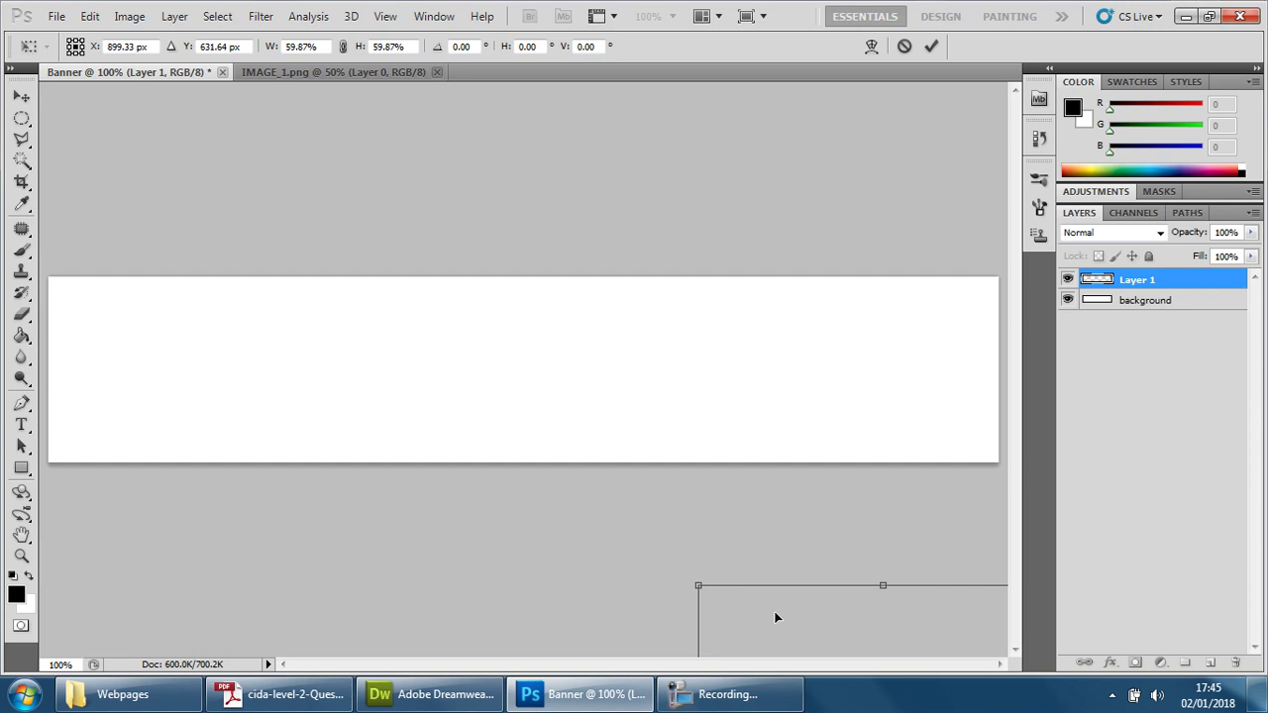
drag(870, 629, 827, 210)
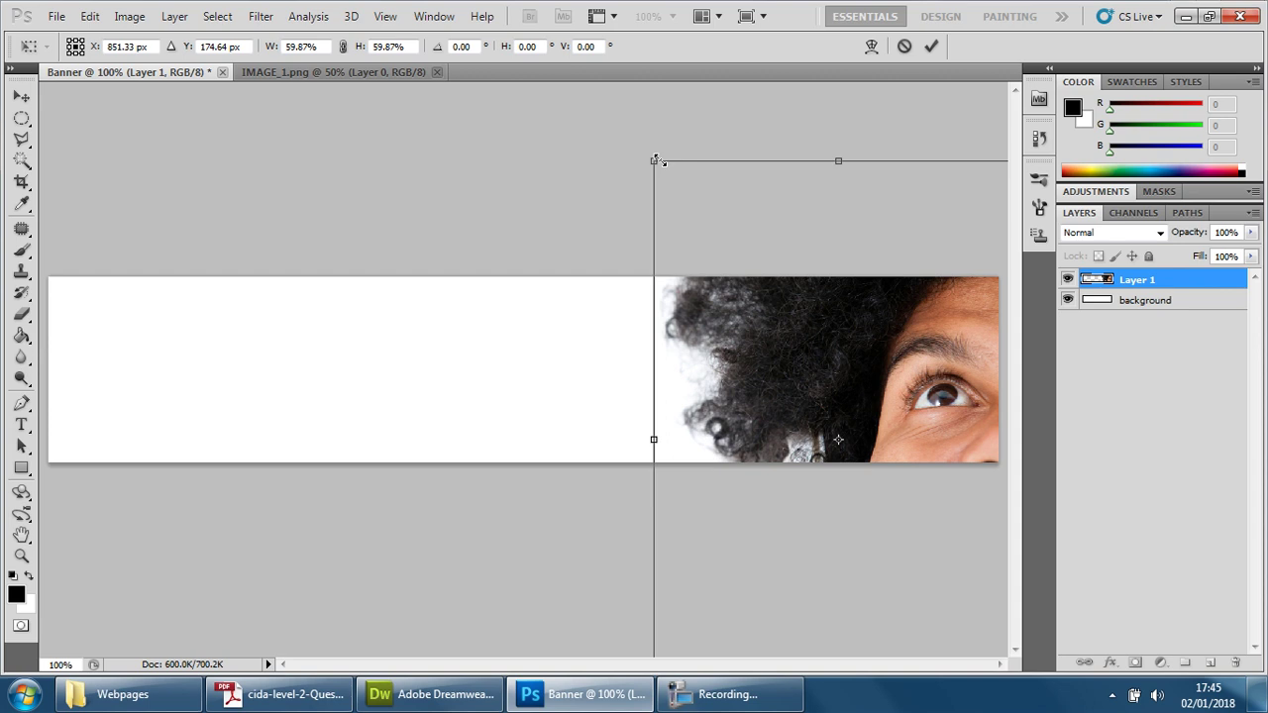
drag(654, 161, 861, 474)
drag(928, 550, 903, 332)
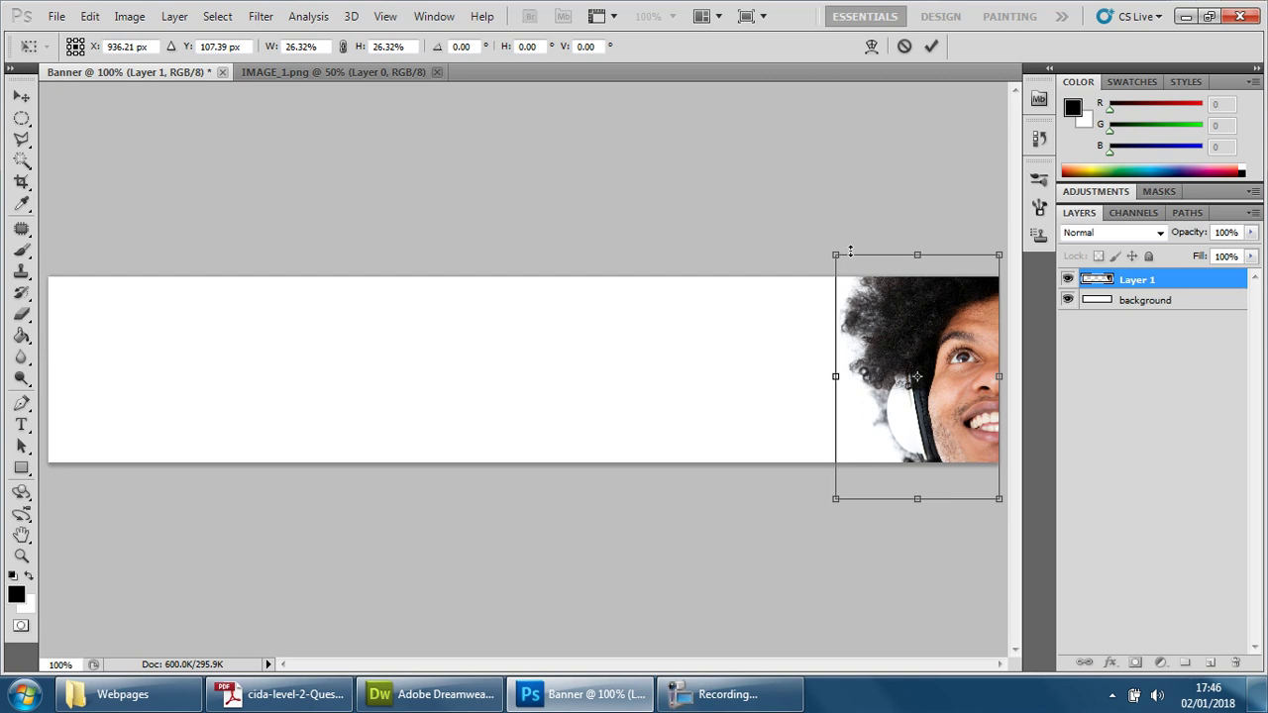
mouse_move(838, 257)
mouse_down()
mouse_move(850, 273)
mouse_move(842, 266)
mouse_up()
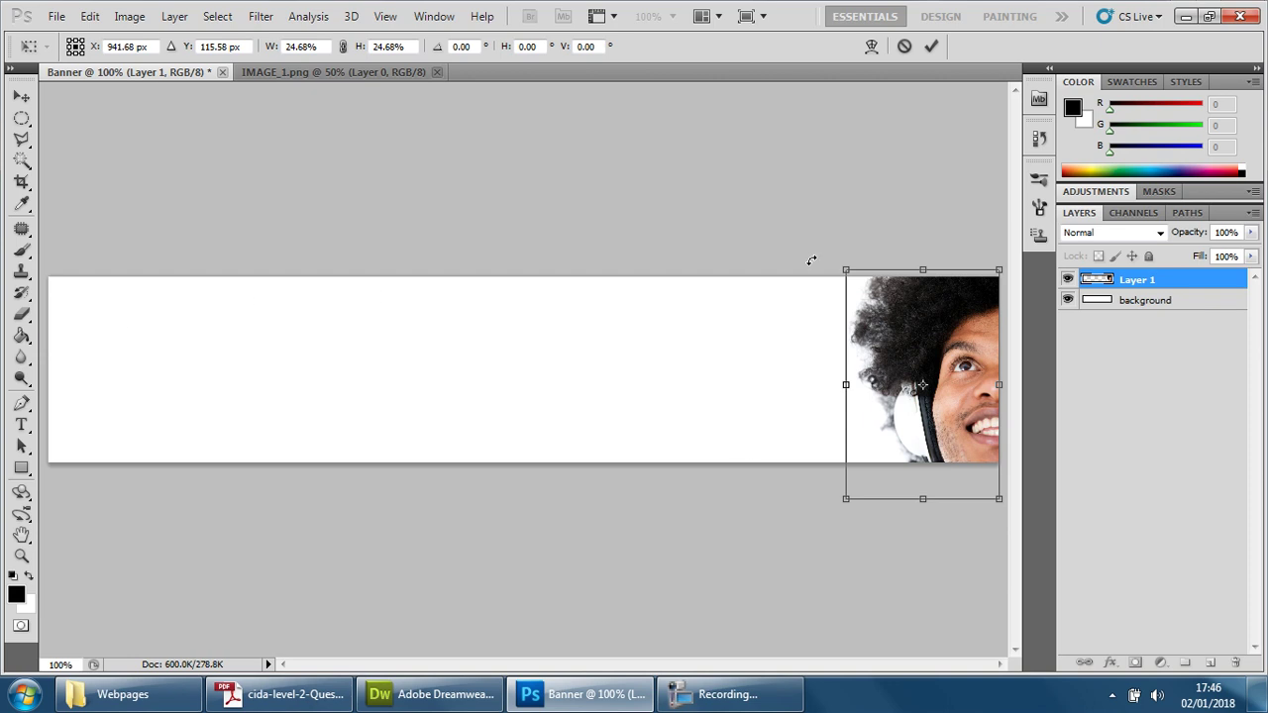
key(shift+Up)
key(shift+Up)
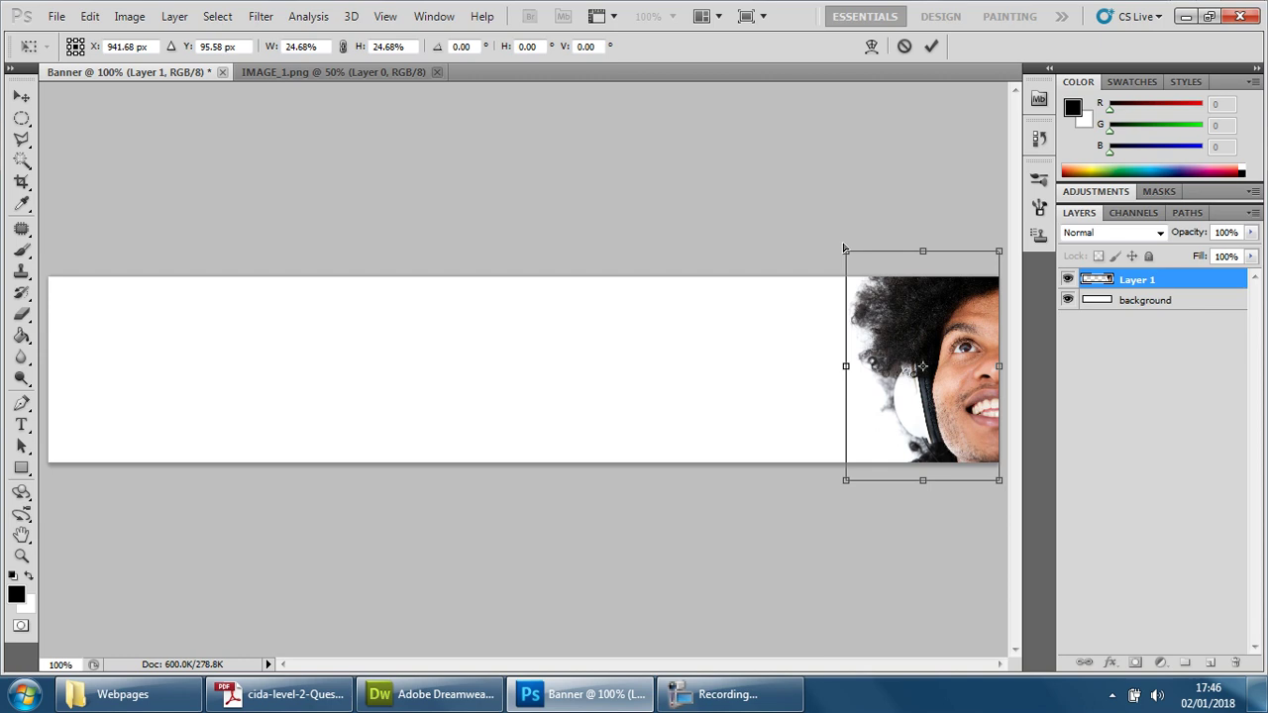
drag(847, 253, 805, 219)
key(Up)
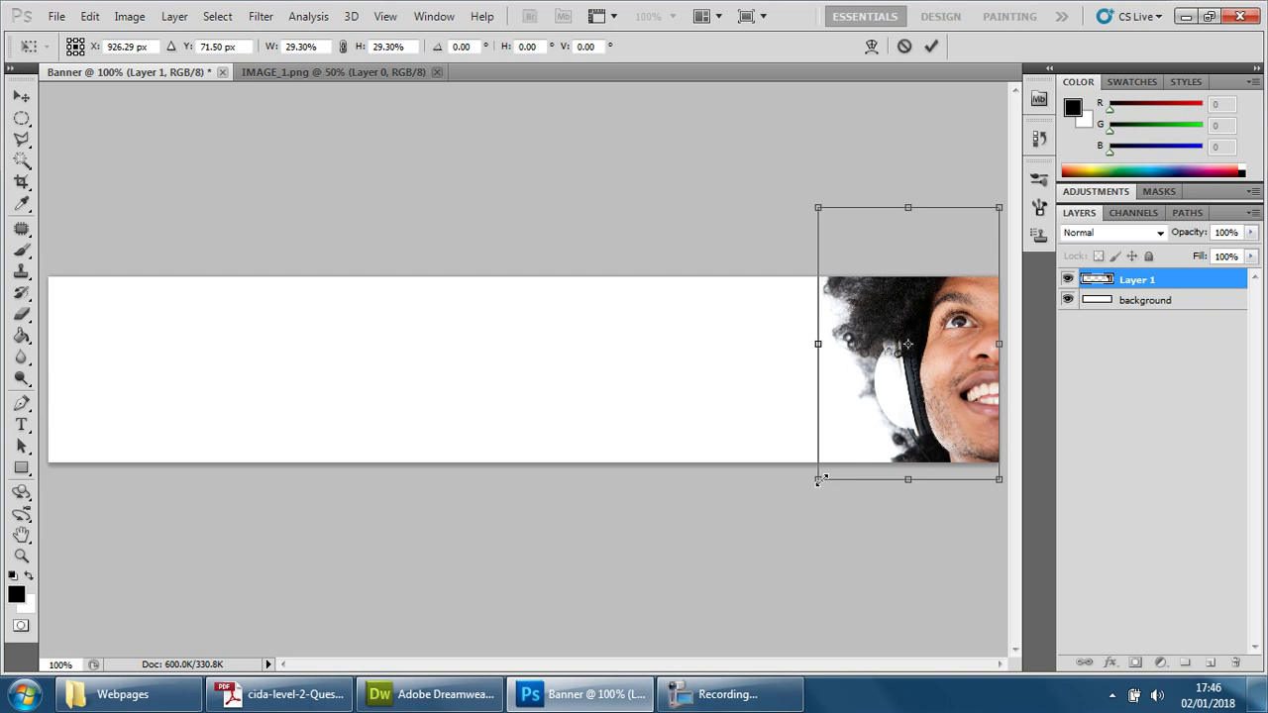
drag(817, 479, 814, 486)
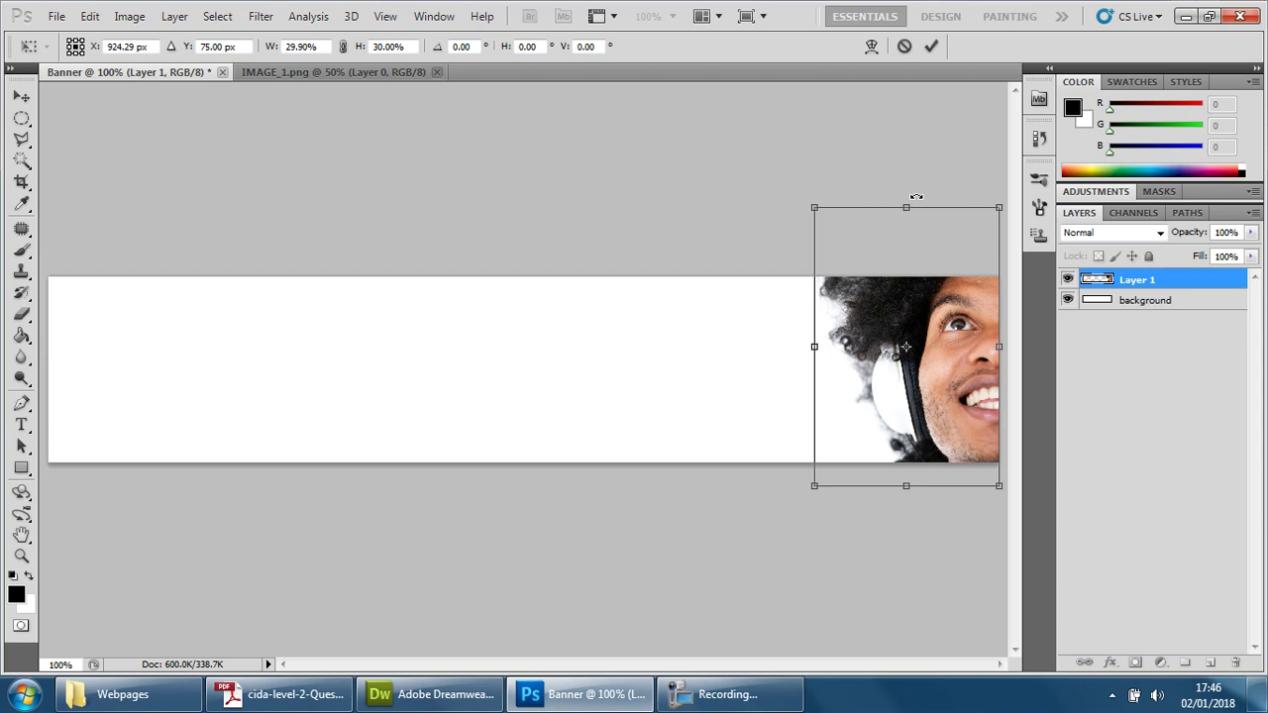
key(Return)
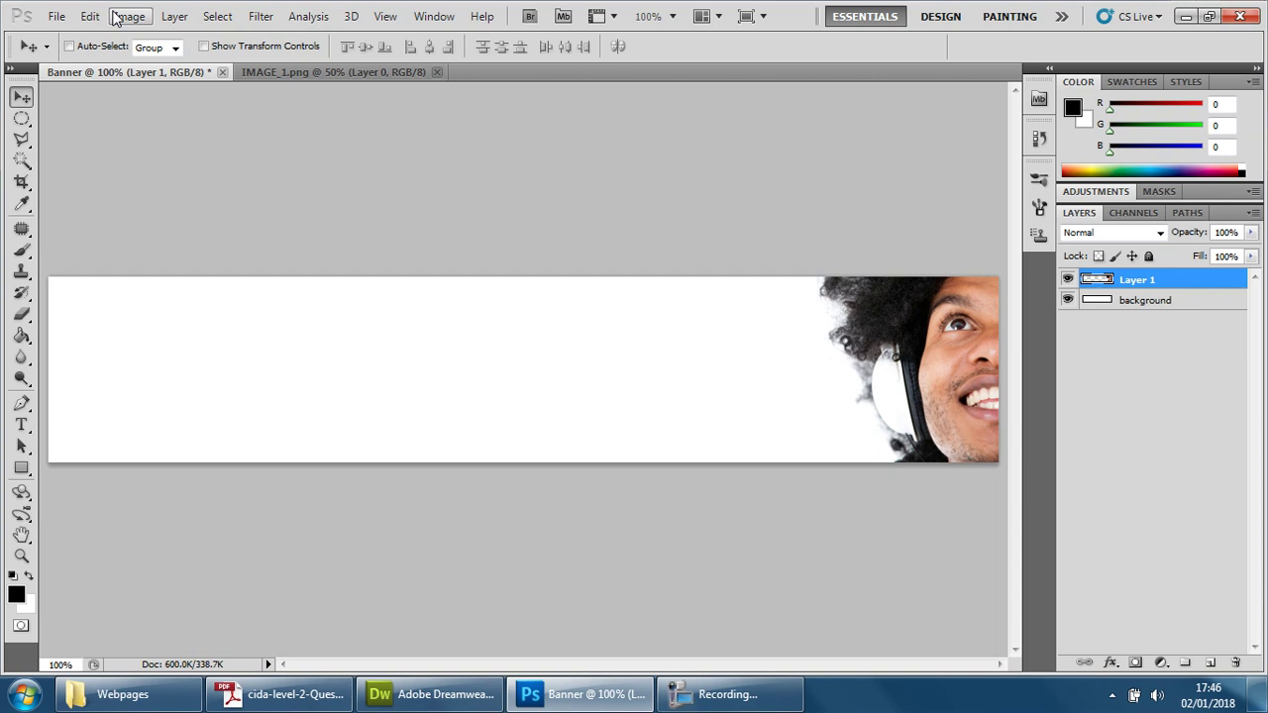
Open LOGO.png from the Images folder and select the whole logo
click(56, 17)
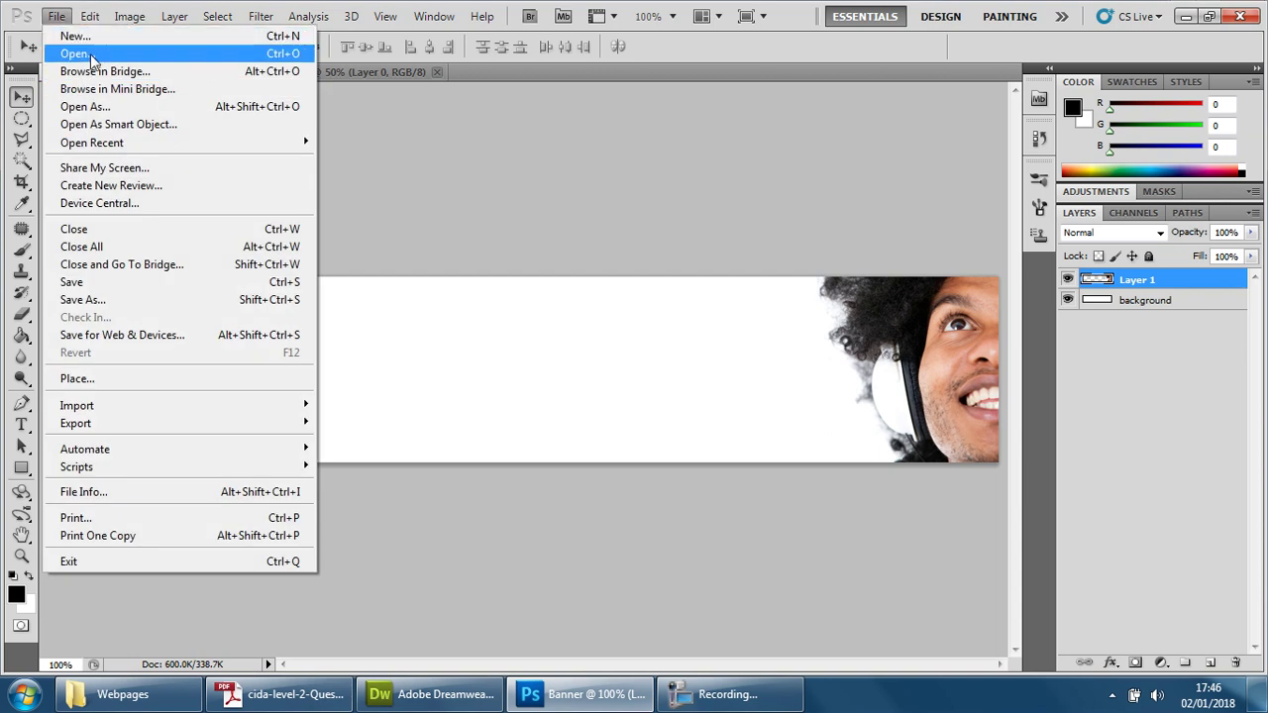
click(79, 51)
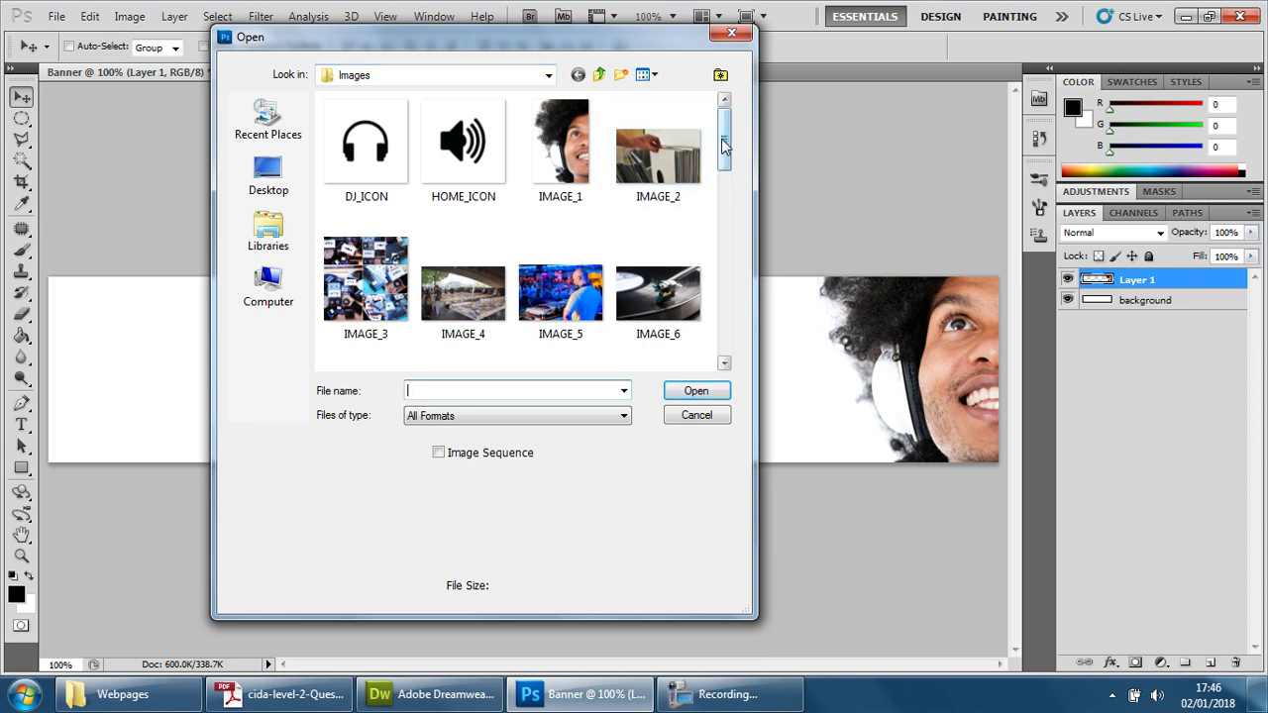
drag(724, 149, 728, 304)
click(560, 173)
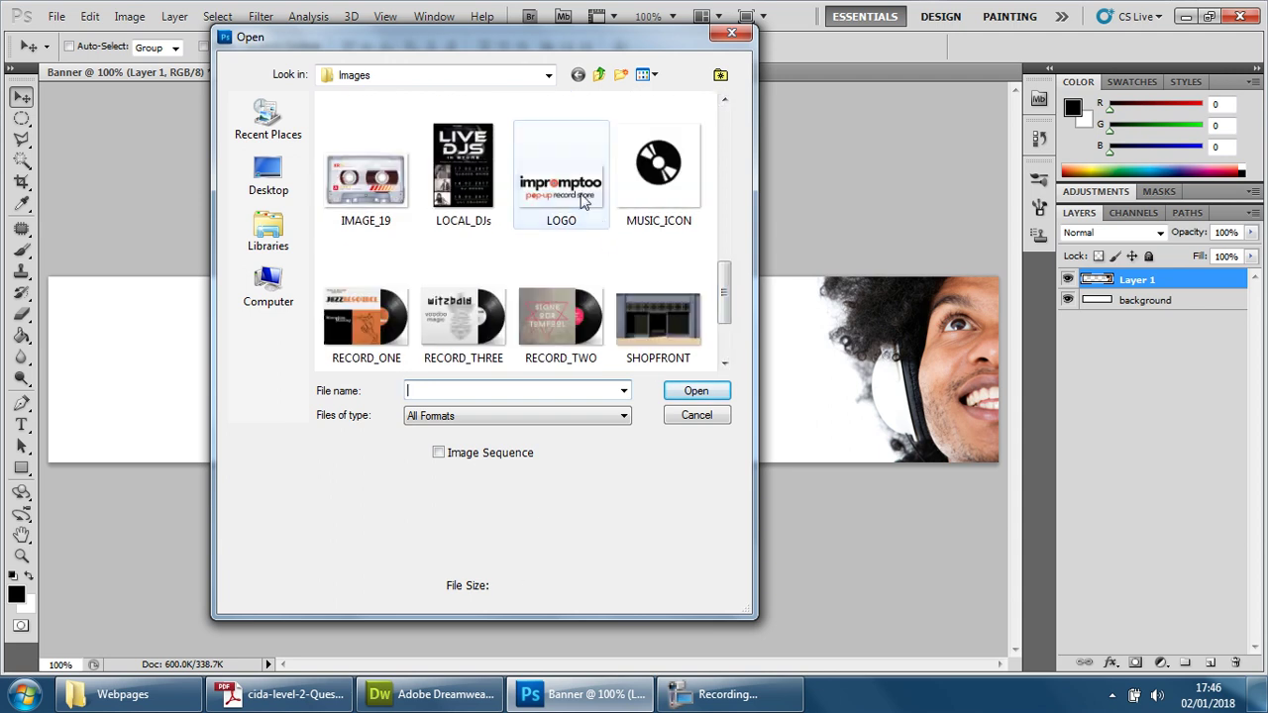
click(696, 391)
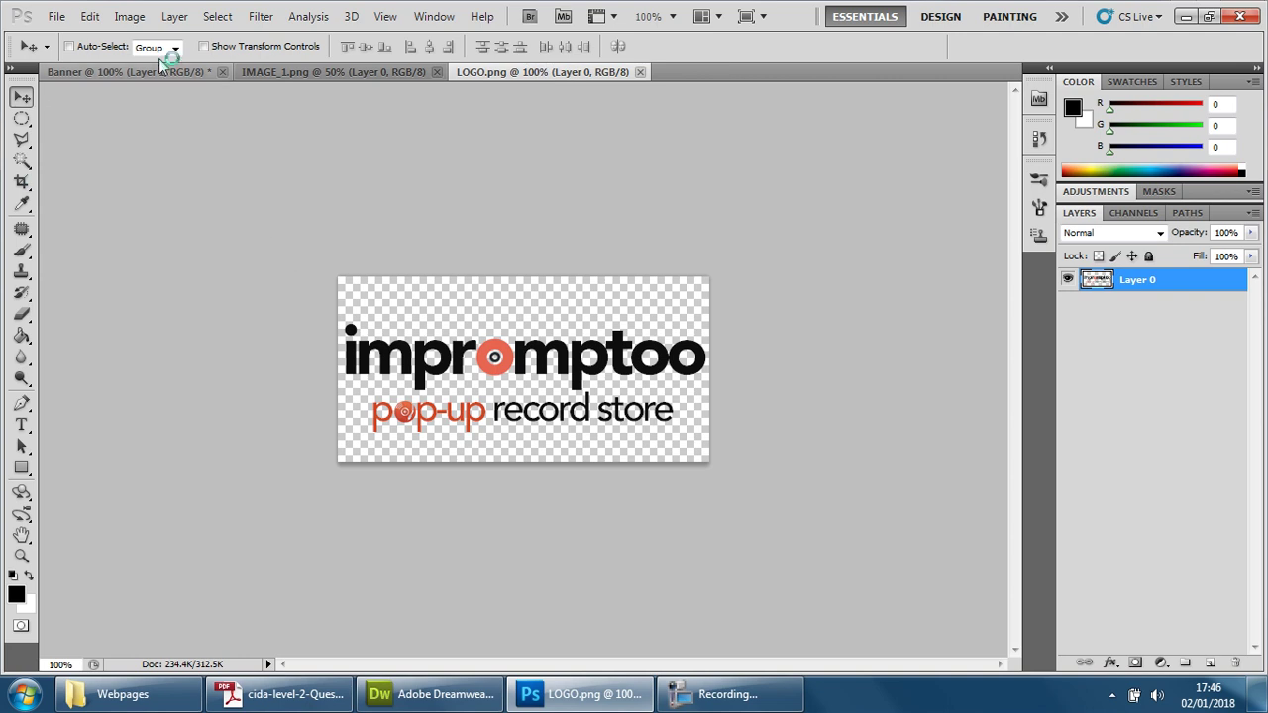
click(217, 16)
click(242, 36)
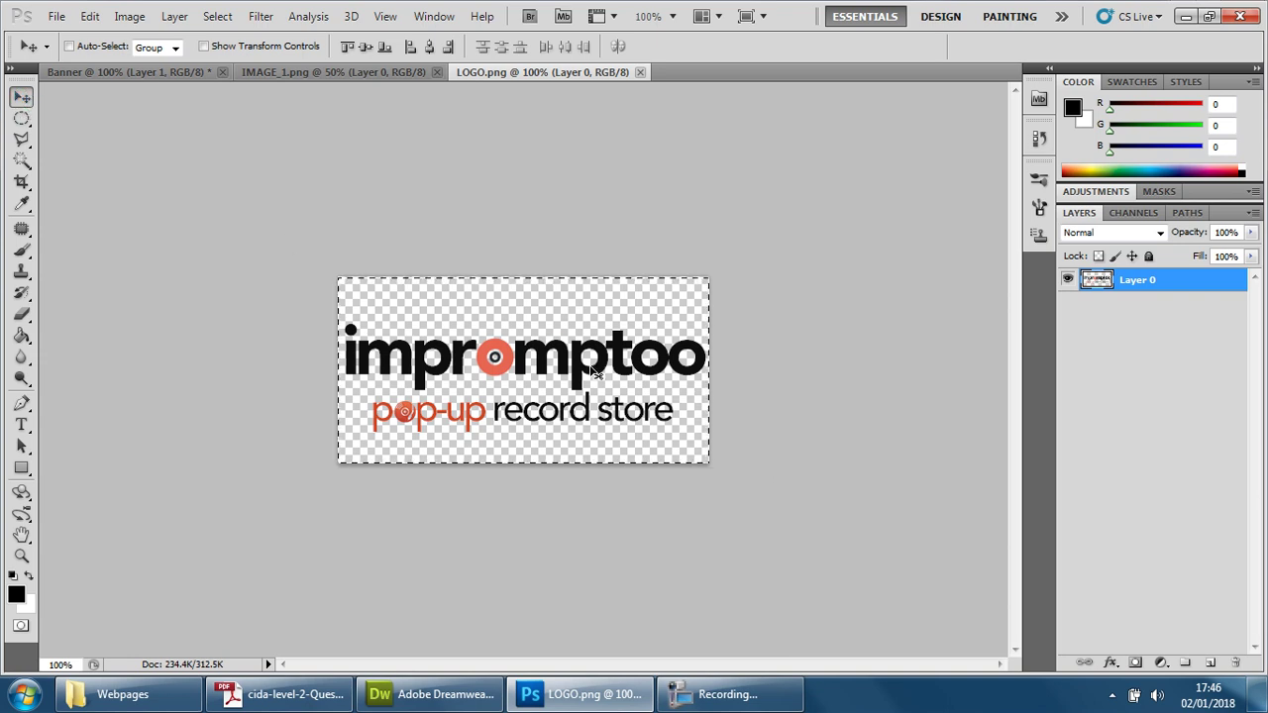
Paste the impromptoo logo into the Banner as Layer 2 and place it at the left end
drag(659, 414, 195, 85)
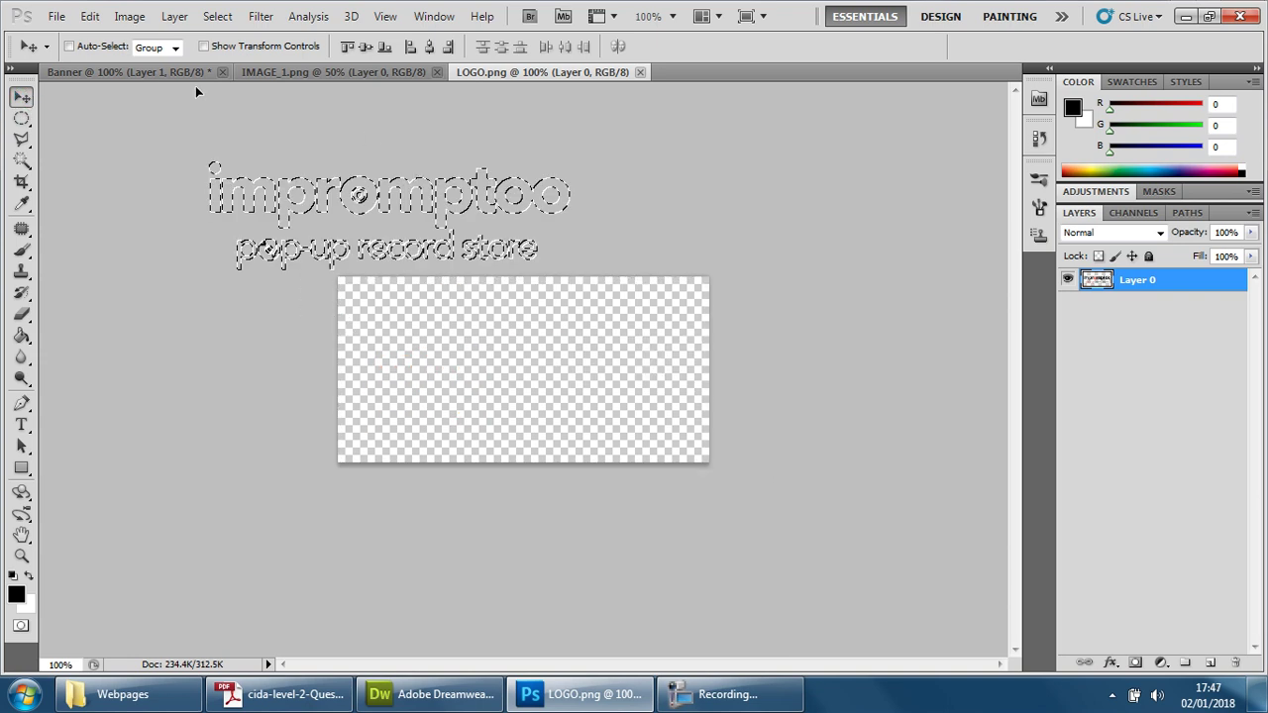
click(119, 73)
key(ctrl+v)
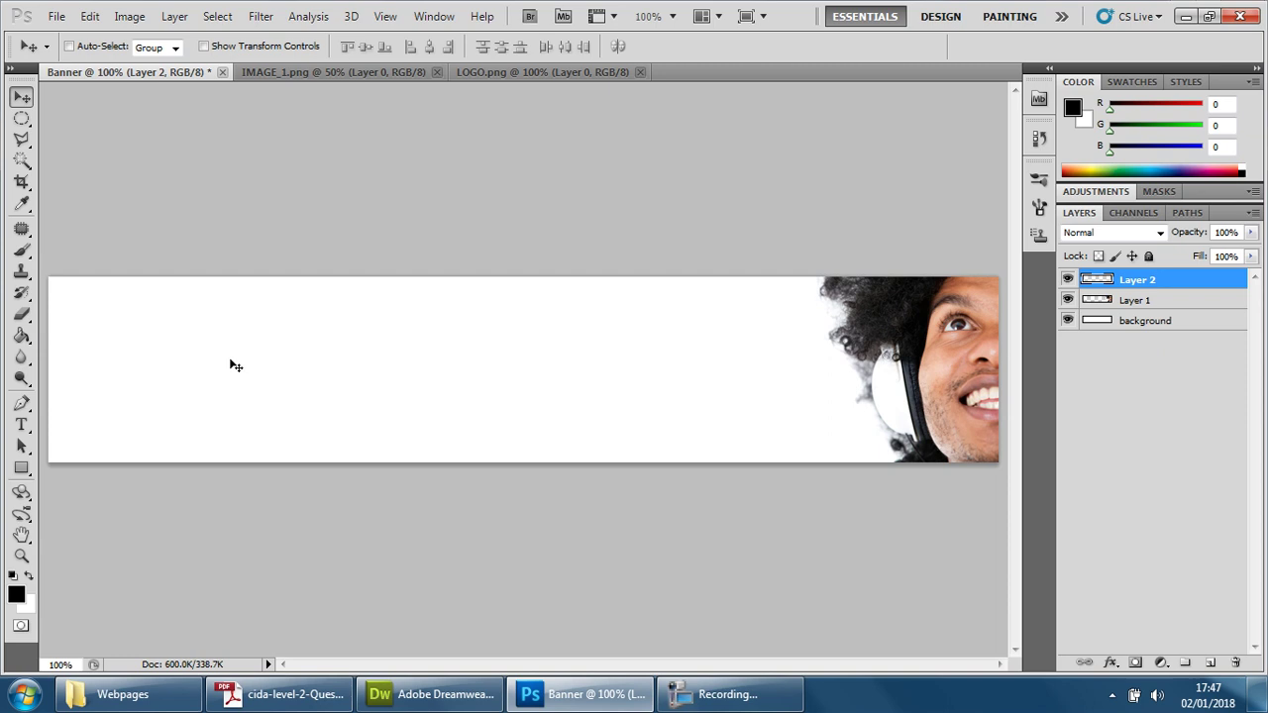
drag(235, 365, 284, 312)
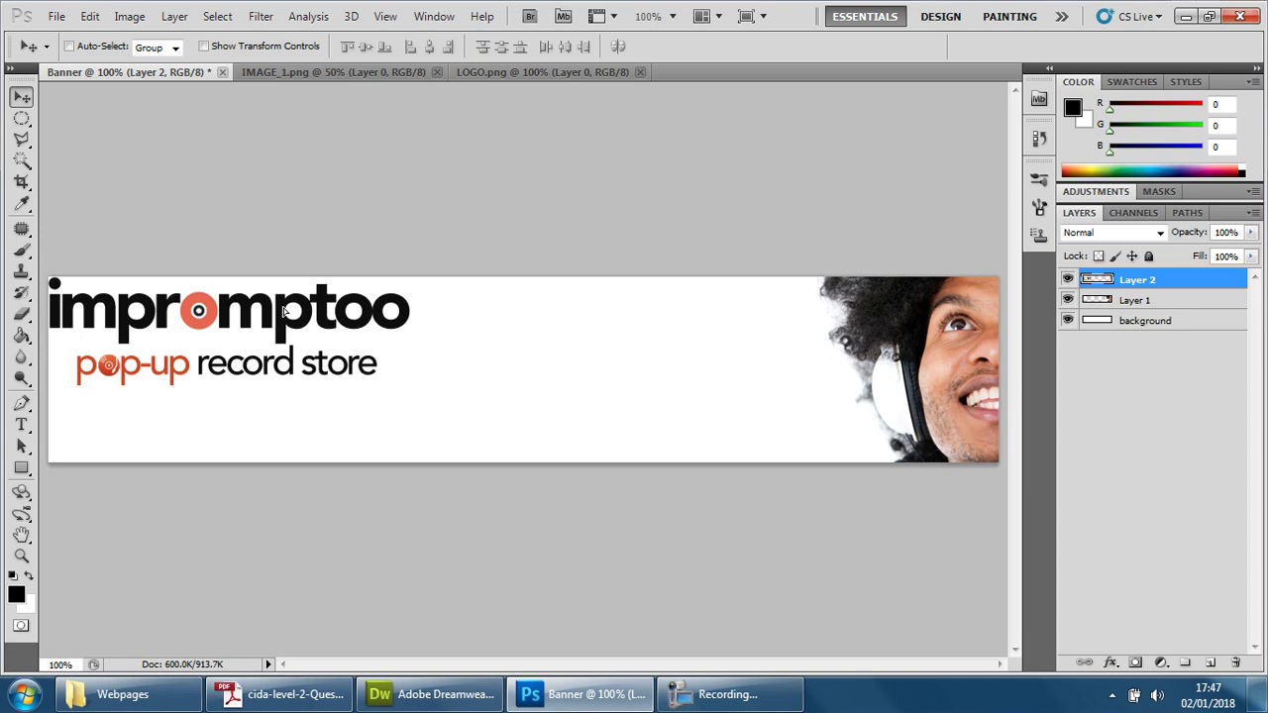
drag(288, 315, 296, 327)
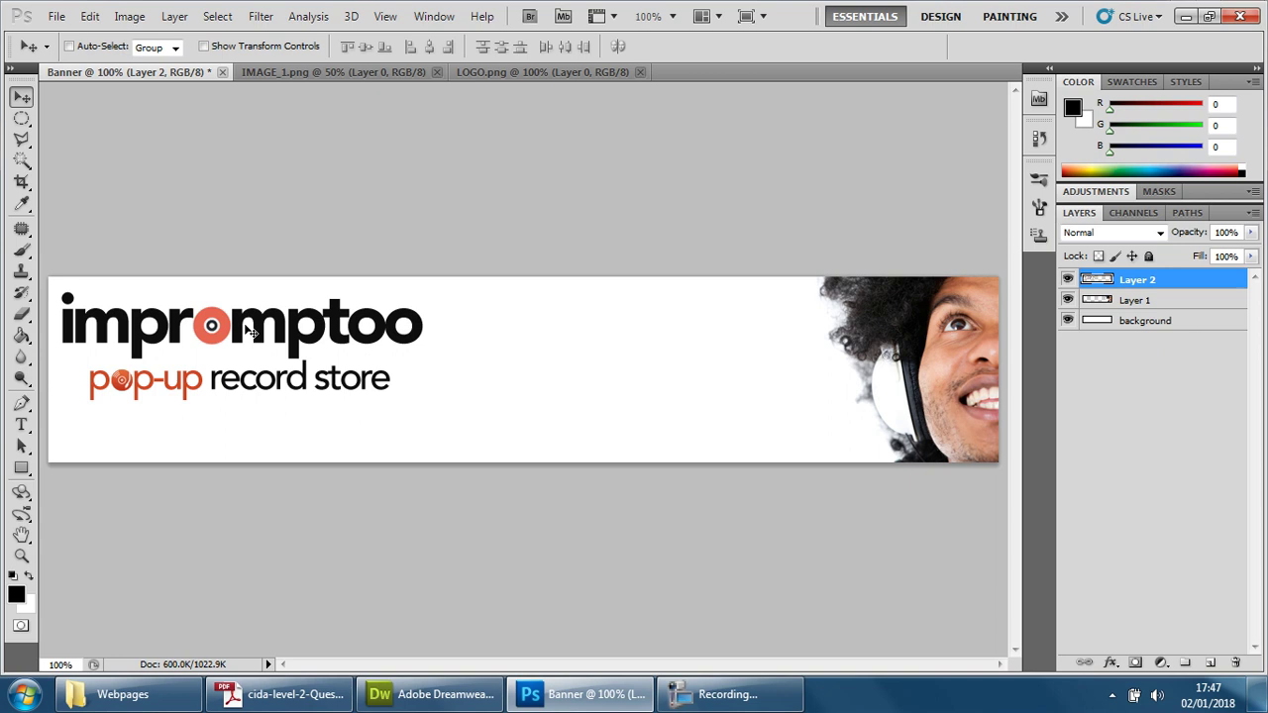
mouse_move(245, 334)
mouse_down()
mouse_move(244, 356)
mouse_move(259, 349)
mouse_up()
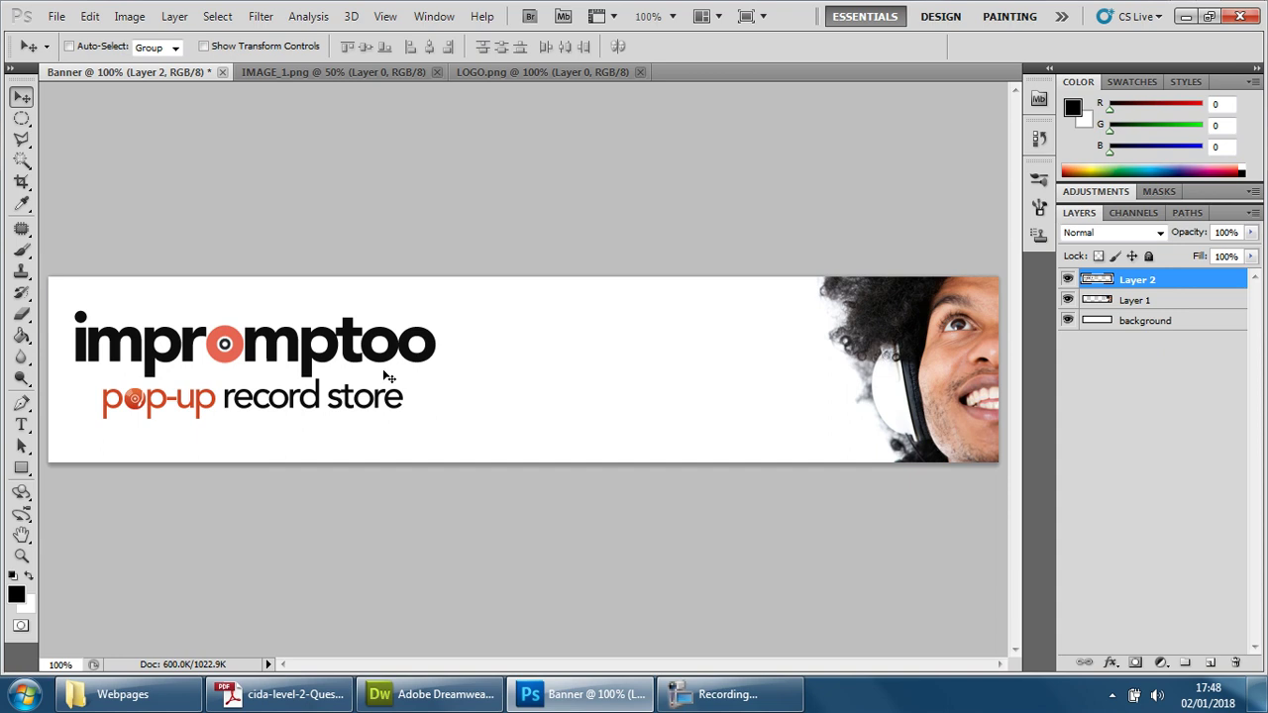
key(ctrl+t)
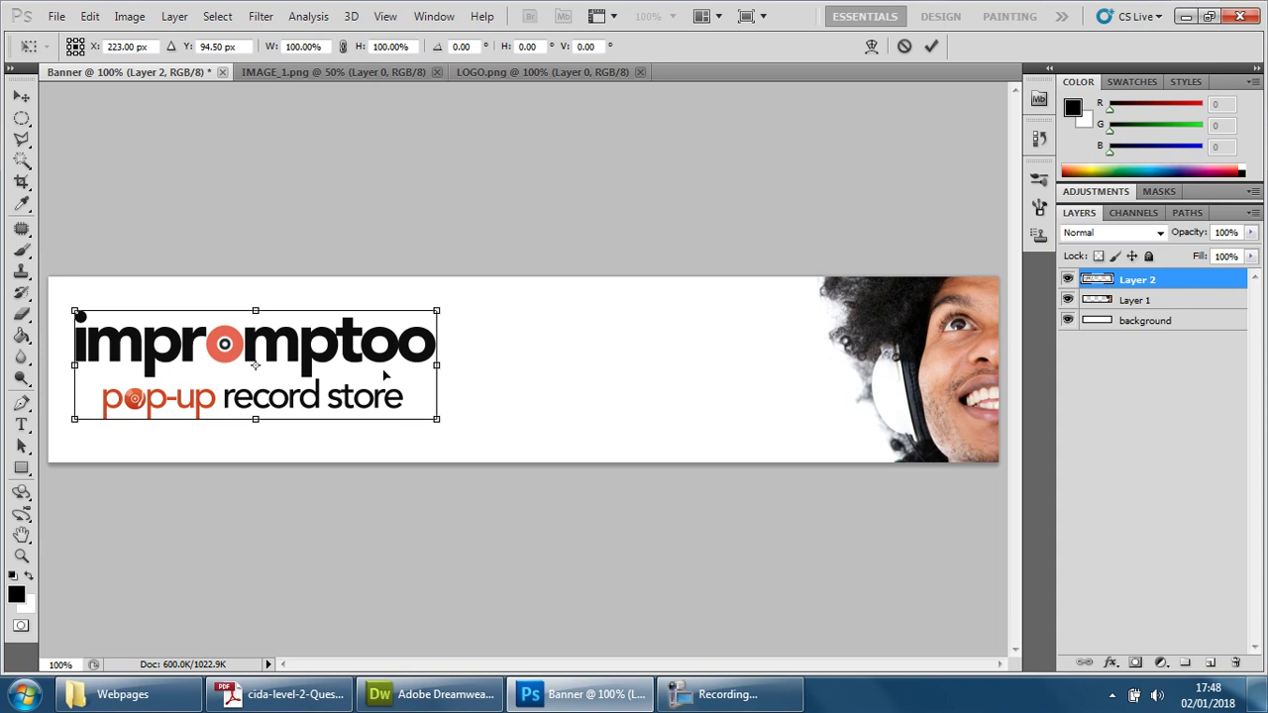
Try enlarging the logo from its corner, undoing the oversized and squashed attempts
click(129, 16)
mouse_move(90, 18)
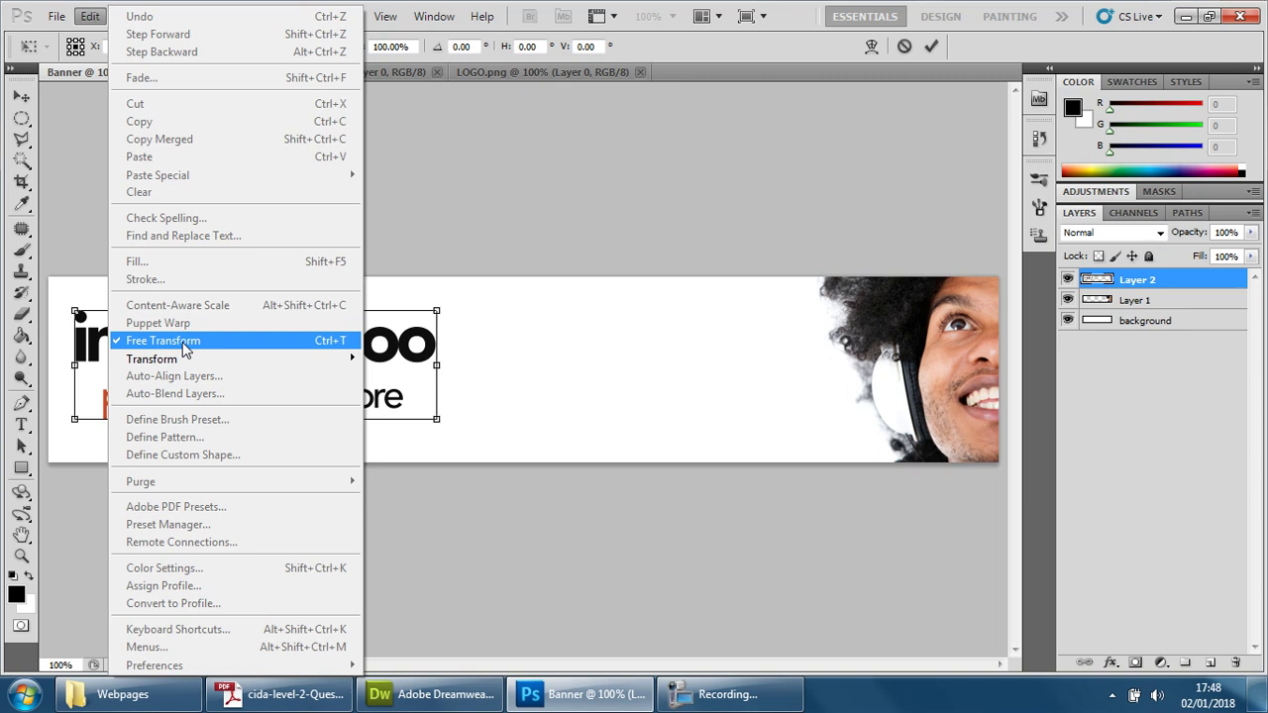
click(501, 186)
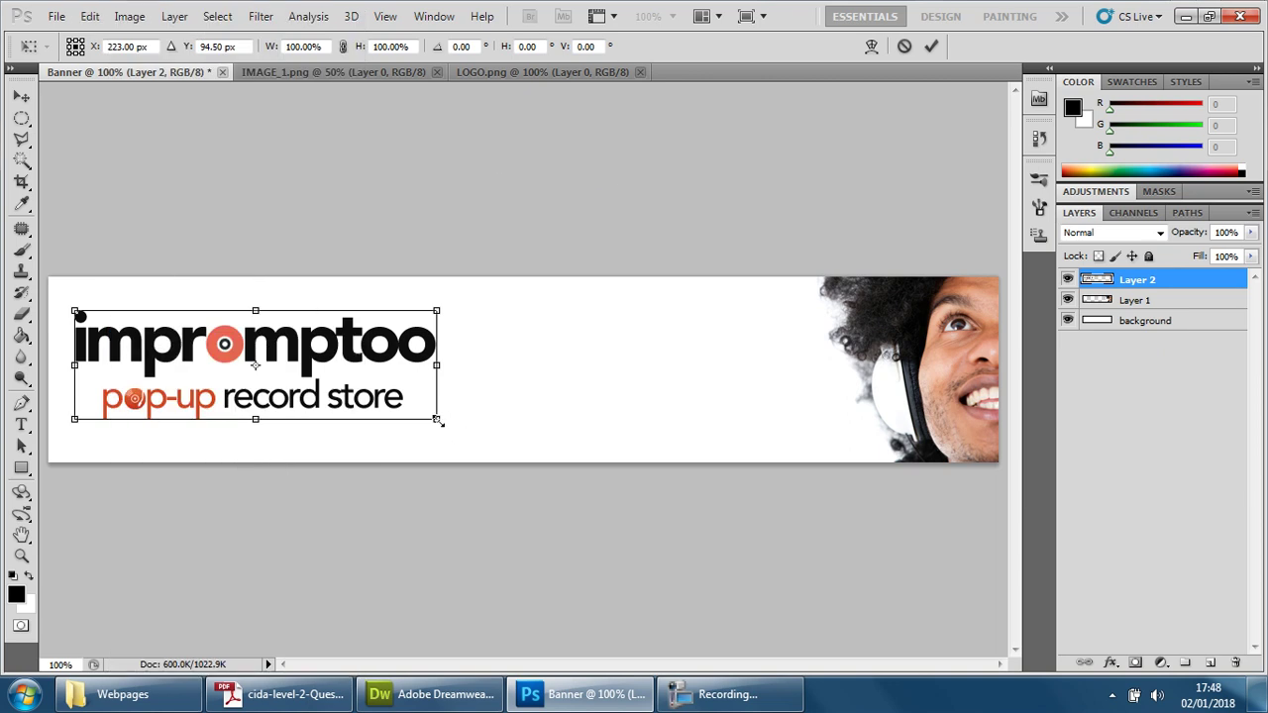
drag(437, 419, 641, 463)
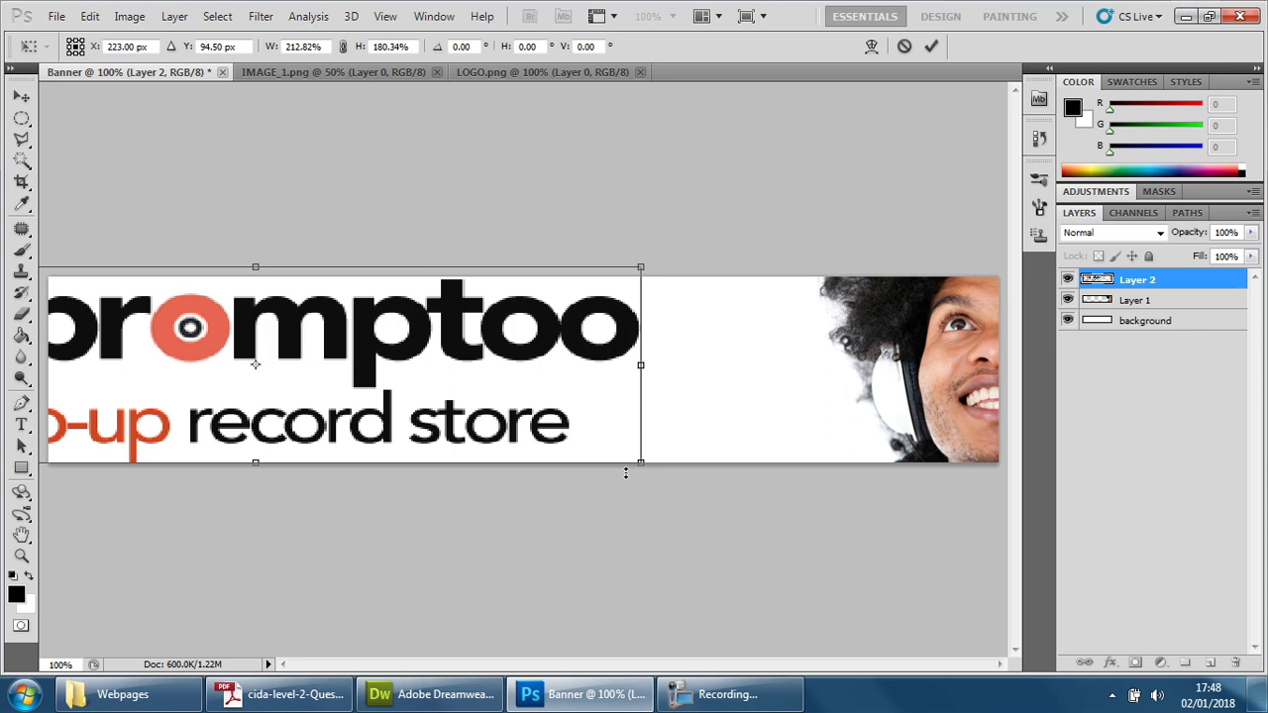
key(ctrl+z)
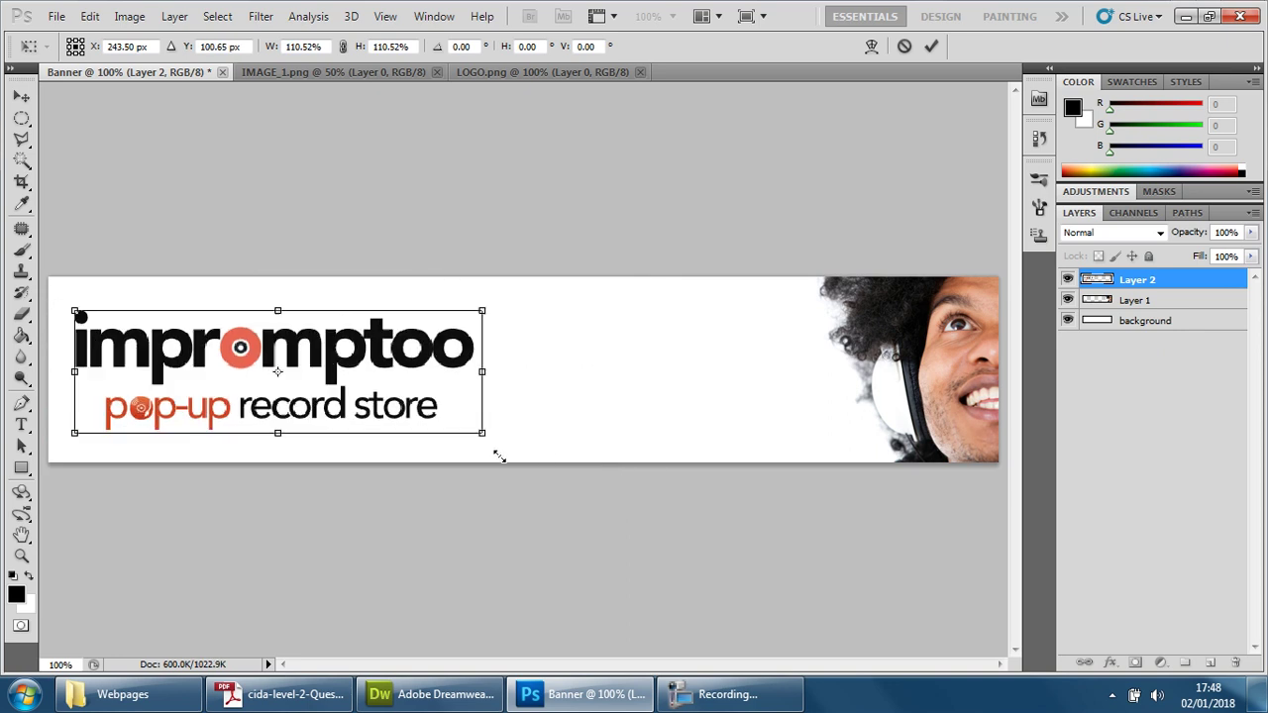
drag(500, 456, 562, 364)
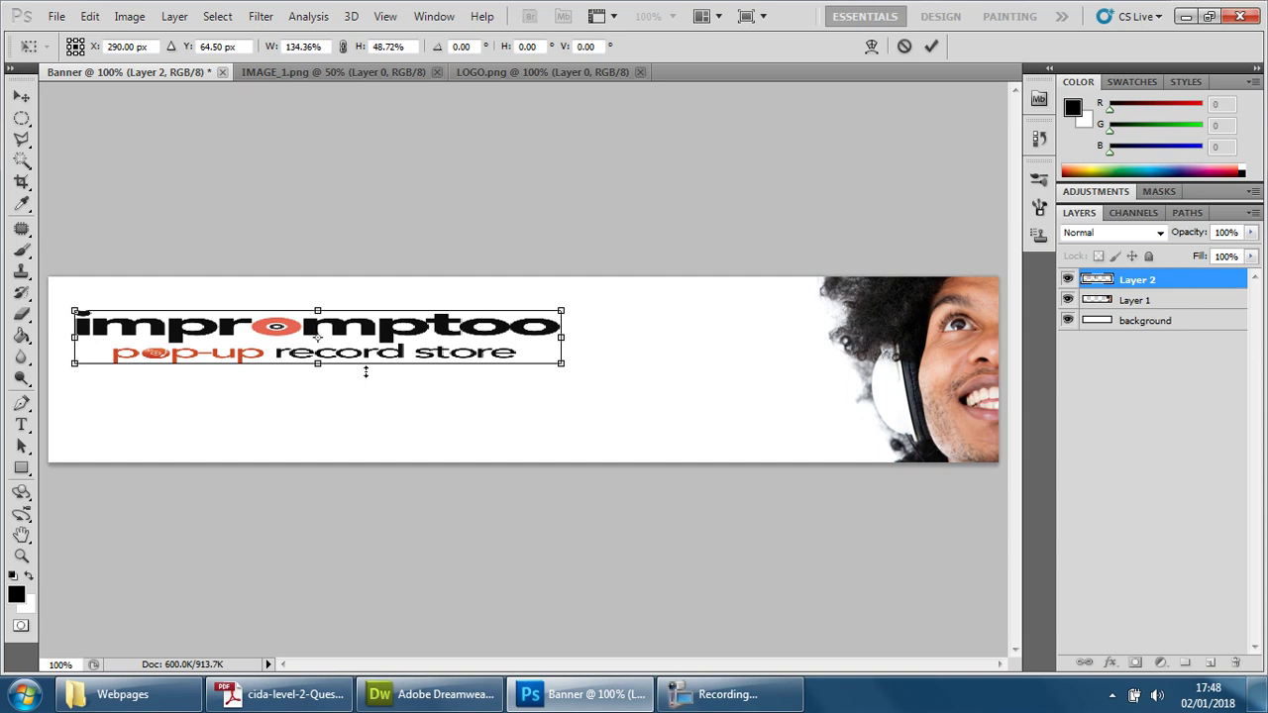
key(ctrl+z)
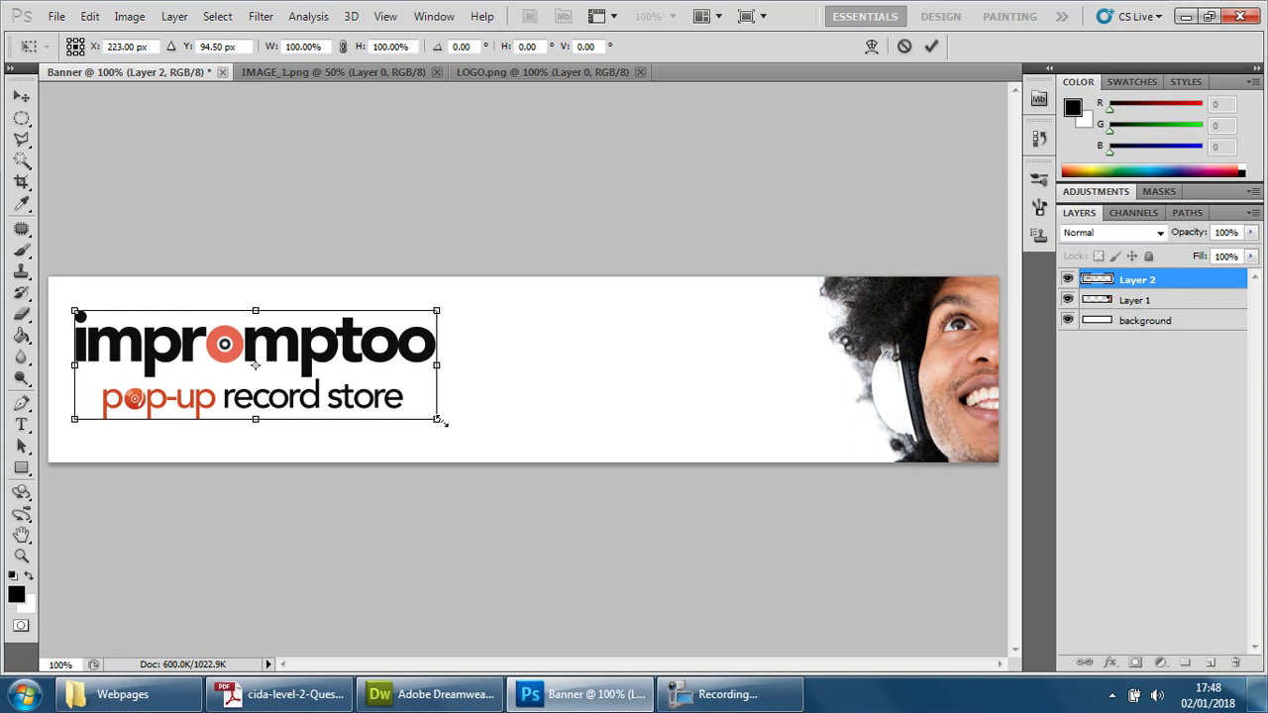
drag(436, 420, 598, 469)
Nudge and slightly enlarge the logo, then apply its new size and position
key(shift+Up)
key(shift+Up)
key(shift+Right)
key(shift+Right)
key(Right)
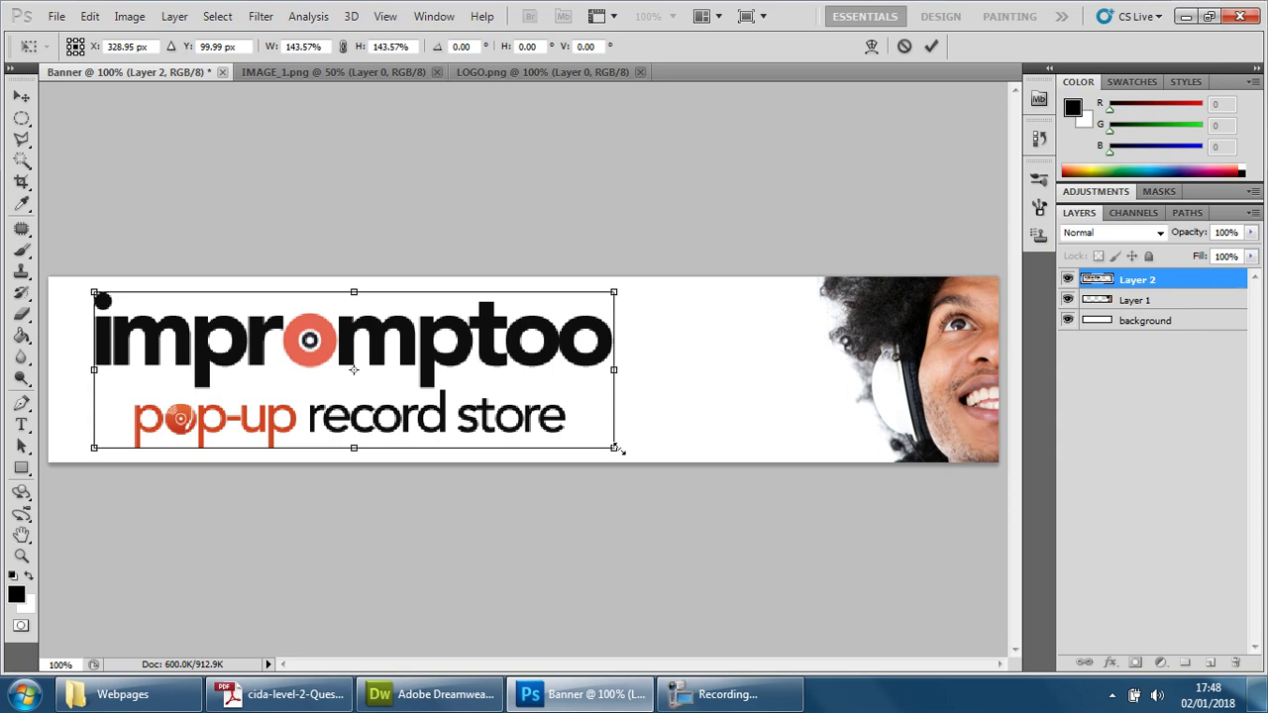
drag(614, 446, 622, 451)
mouse_move(527, 387)
mouse_down()
mouse_move(596, 382)
mouse_move(524, 382)
mouse_up()
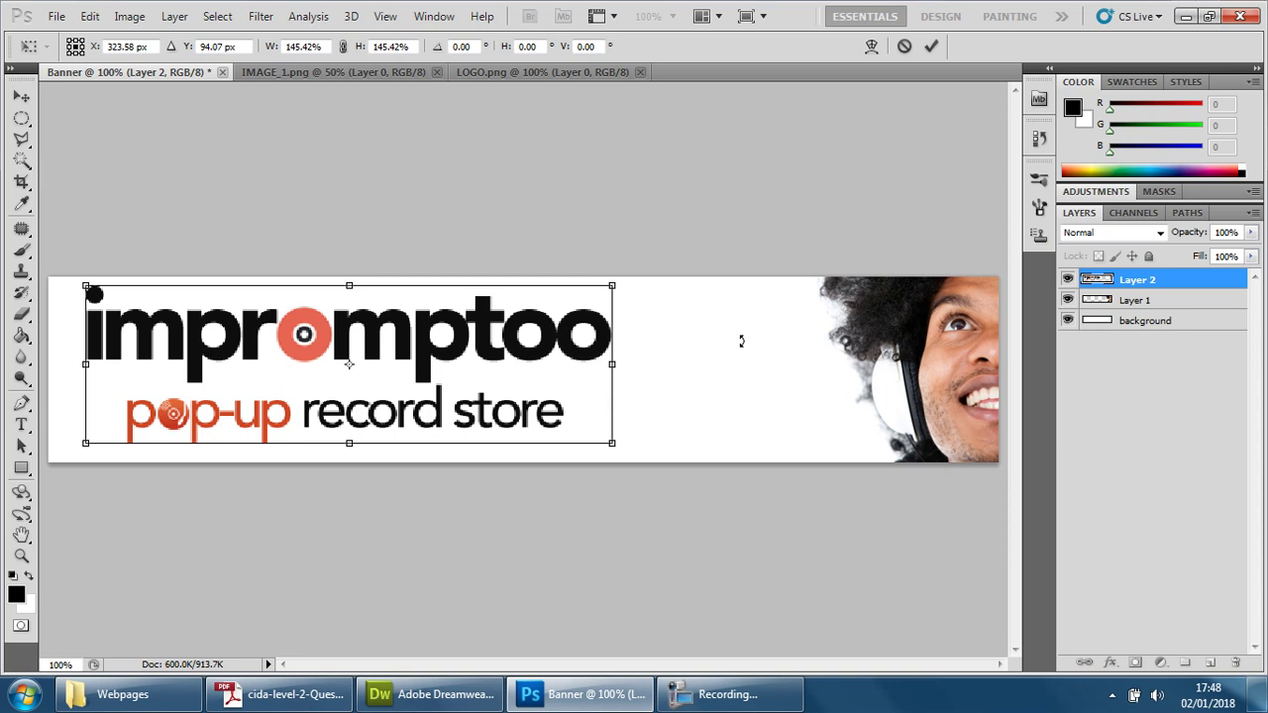
key(Right)
key(Right)
key(Right)
key(Right)
key(Right)
key(Right)
key(Right)
key(Right)
key(Right)
key(Down)
key(Down)
key(Down)
key(Down)
key(Down)
key(Down)
key(Down)
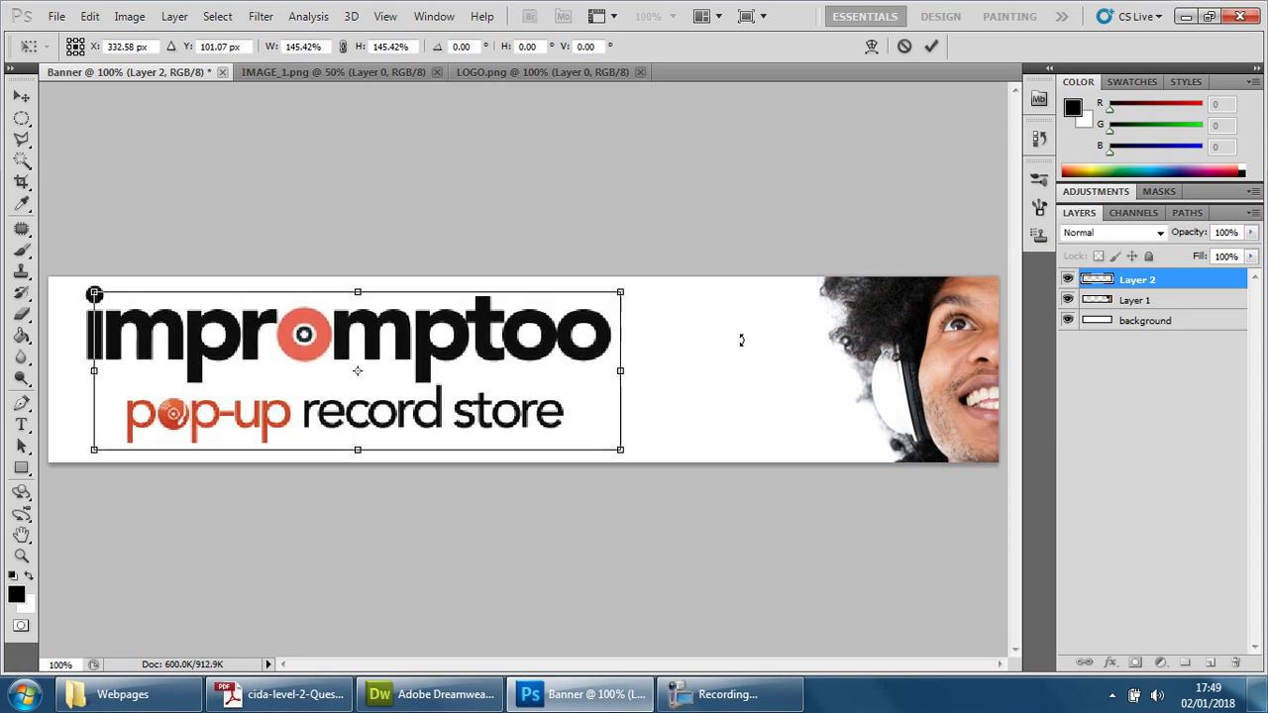
click(89, 16)
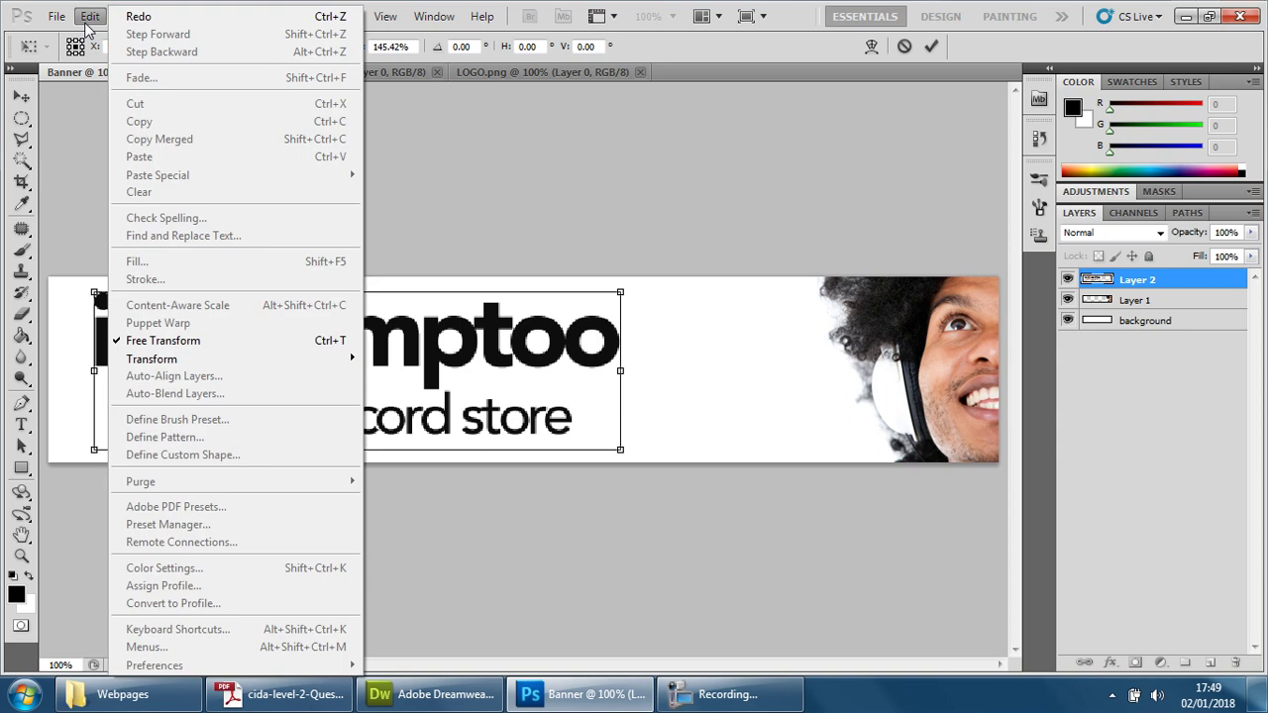
click(618, 213)
key(Return)
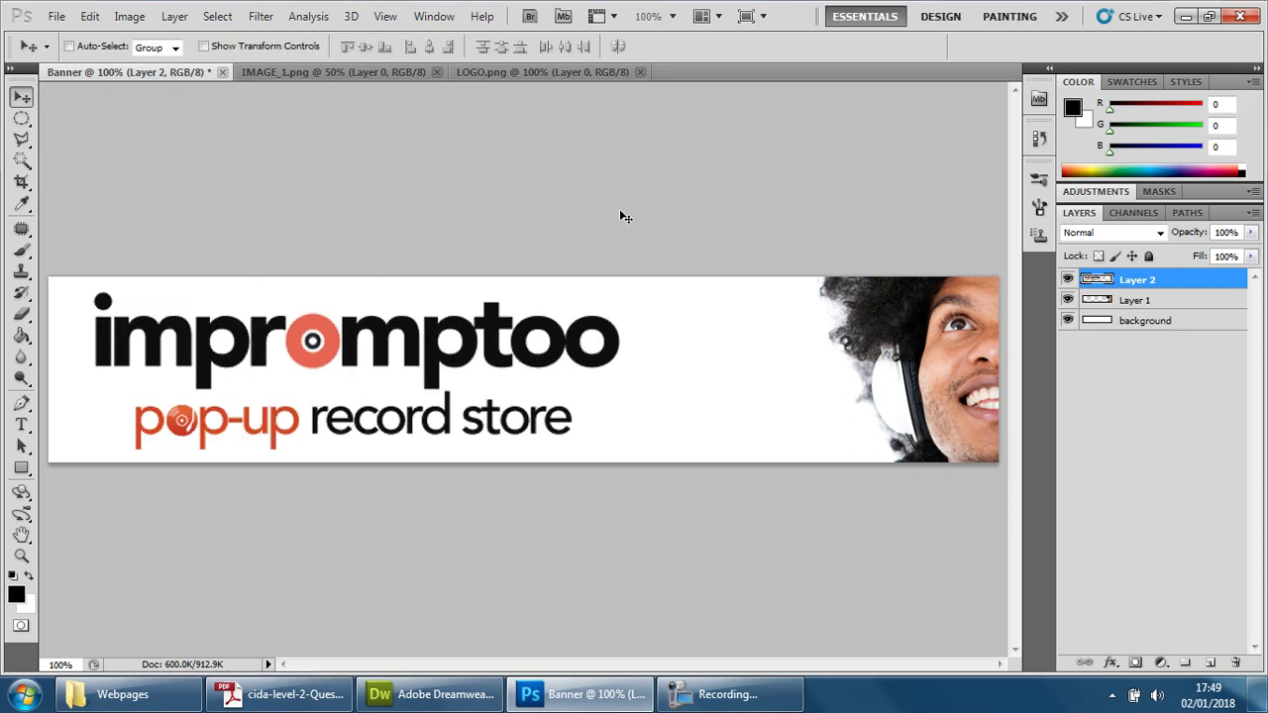
Step backward and forward through history, then drag the logo fully onto the banner's left side
key(ctrl+z)
key(ctrl+z)
key(ctrl+z)
click(121, 18)
mouse_move(97, 17)
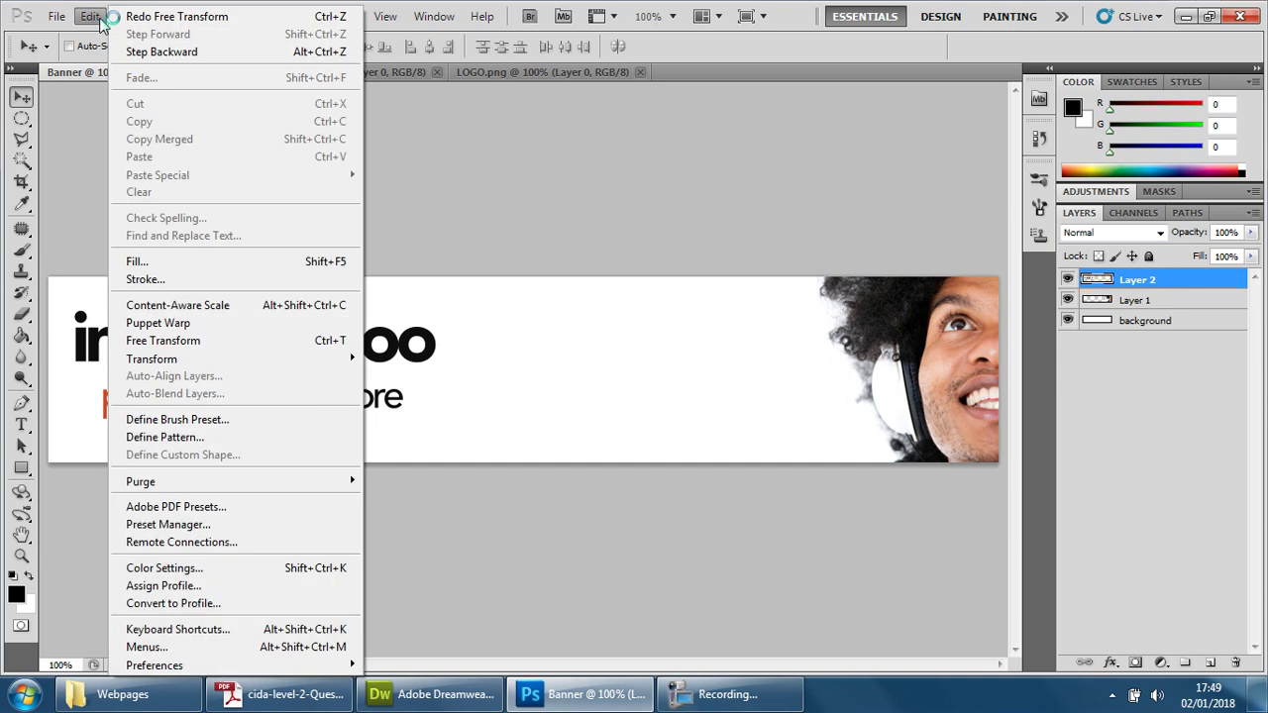
click(196, 57)
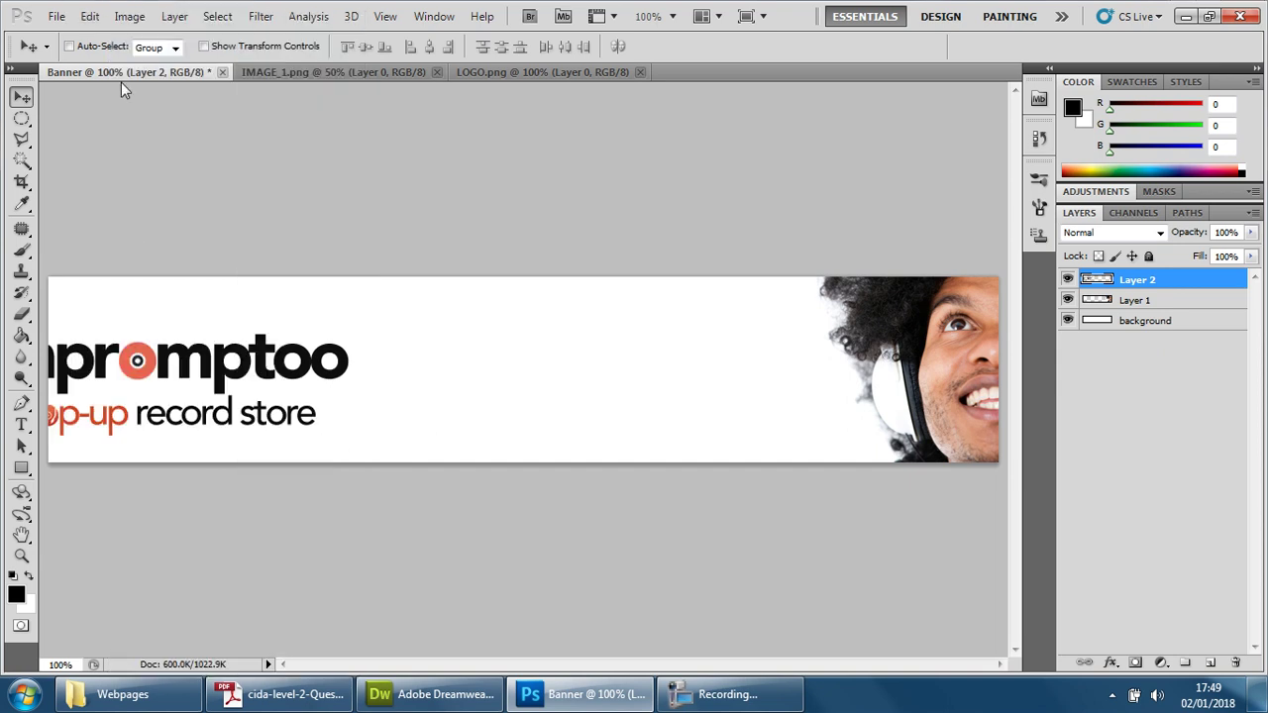
click(90, 17)
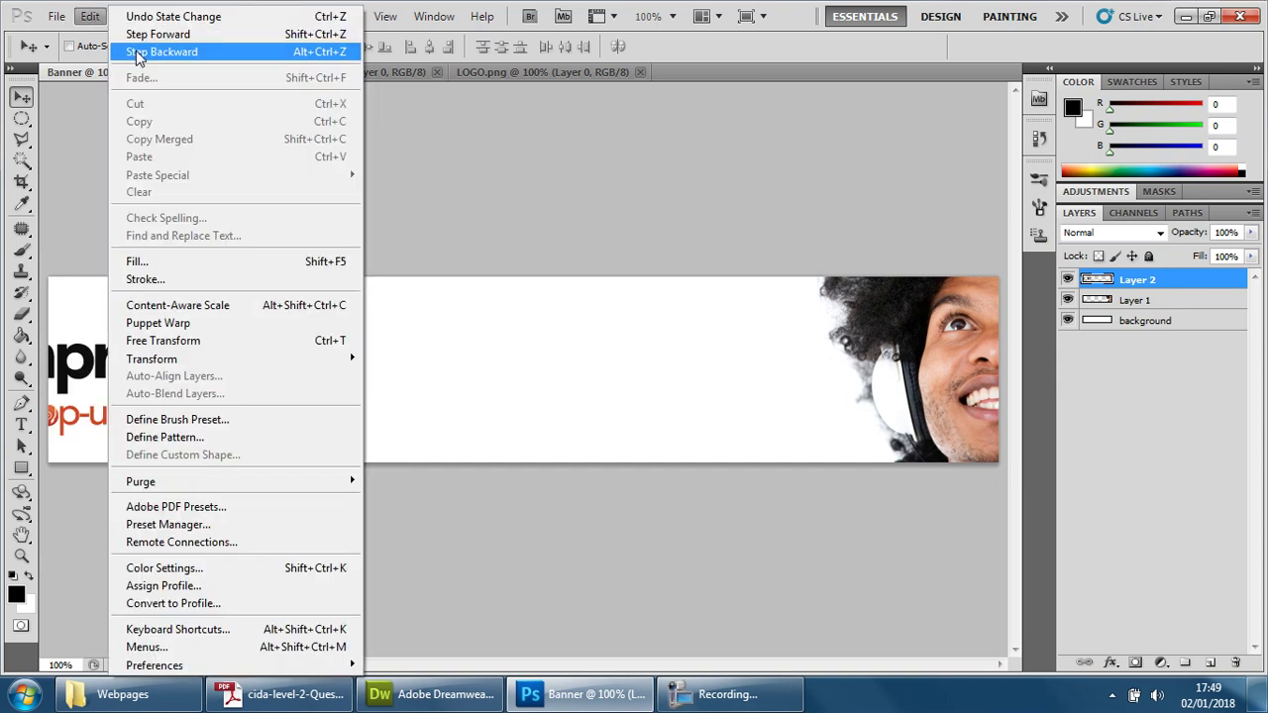
click(136, 51)
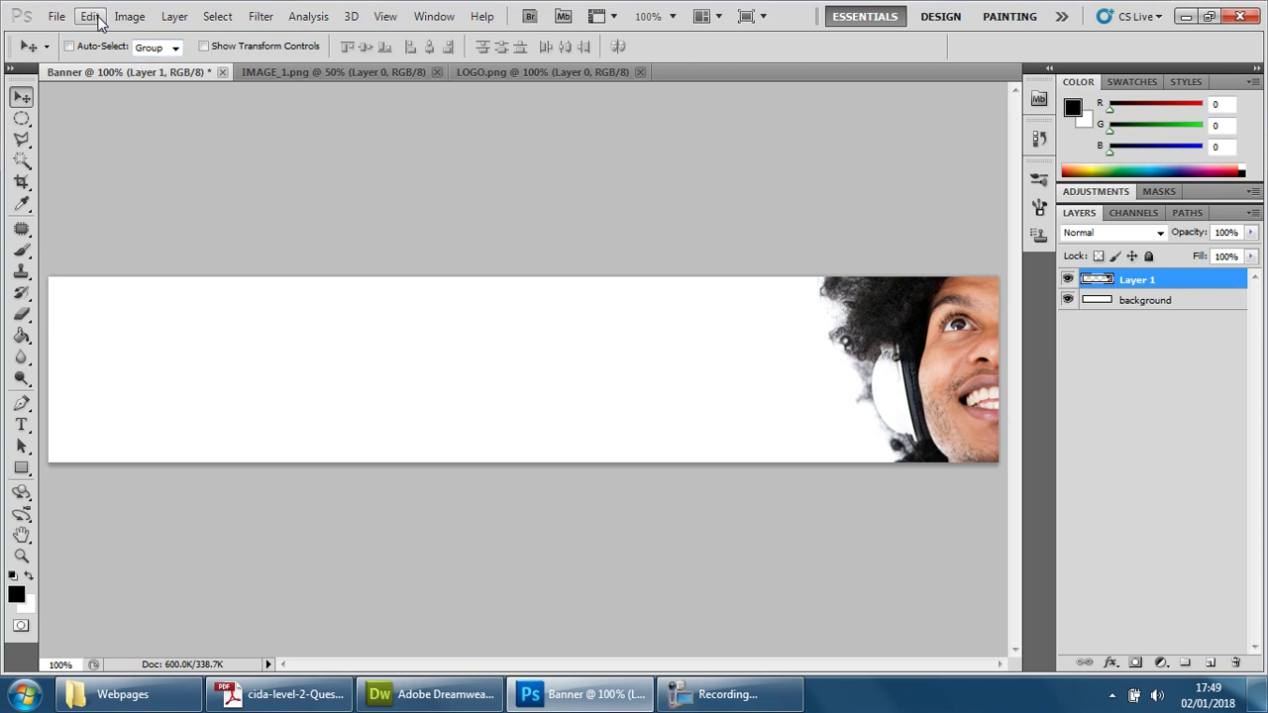
click(90, 16)
click(134, 36)
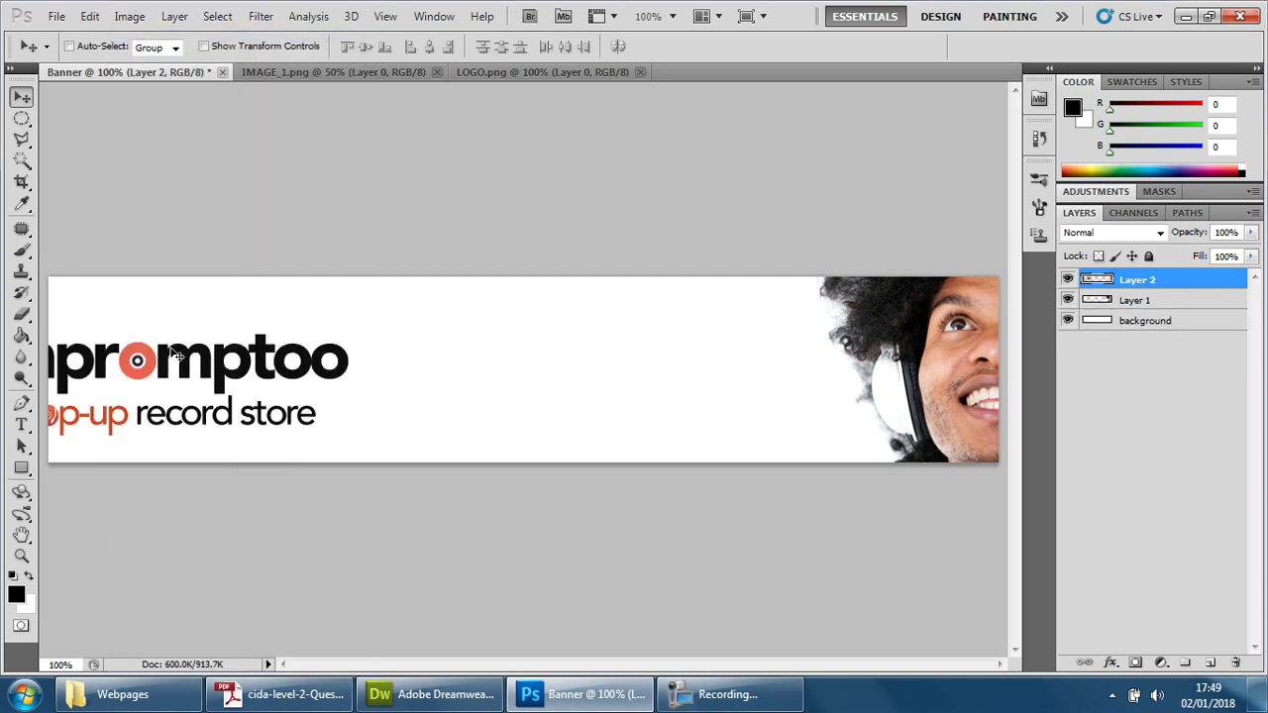
drag(180, 355, 267, 357)
key(Left)
key(Left)
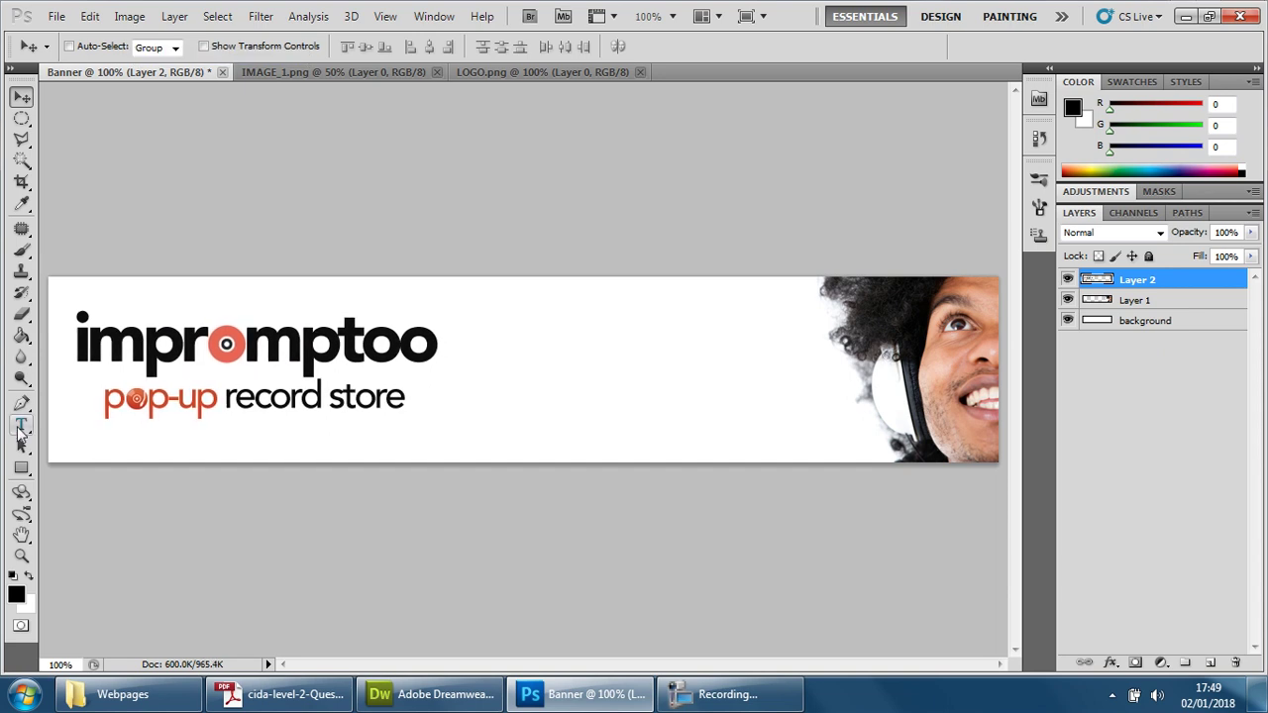
Type "Now that's music to your ears!" in a text box across the banner's middle
click(20, 426)
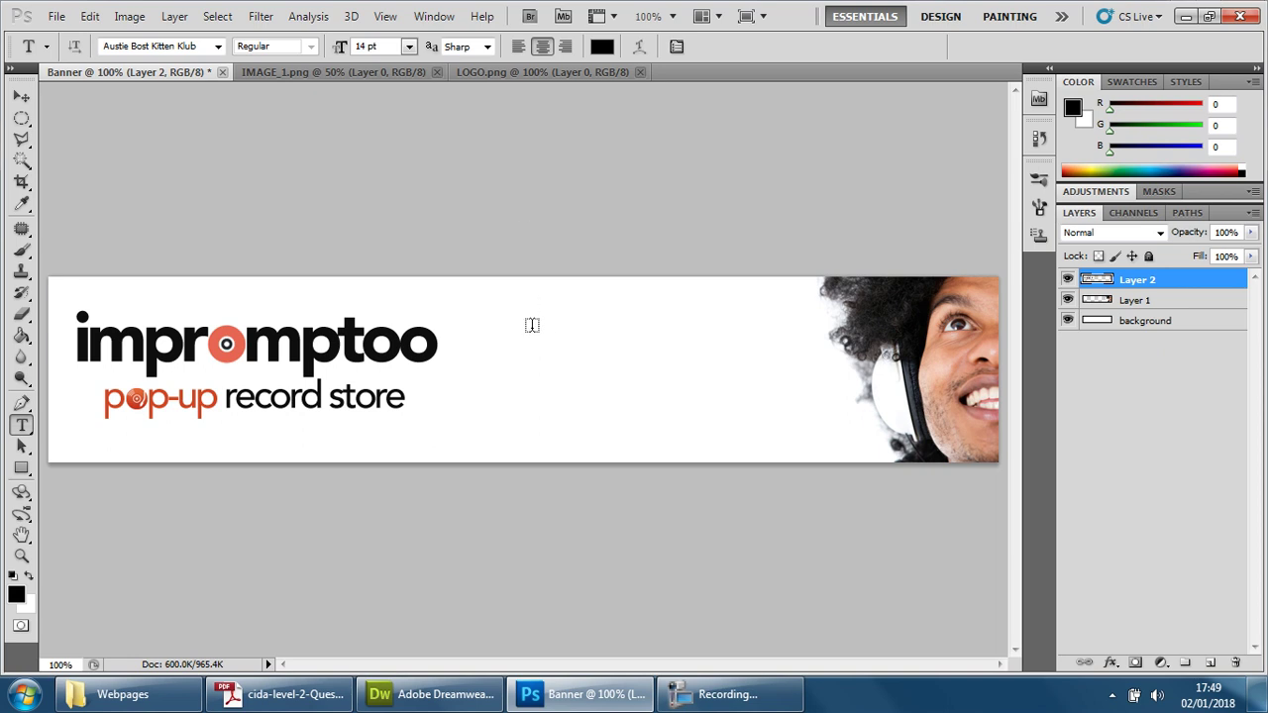
drag(511, 329, 775, 401)
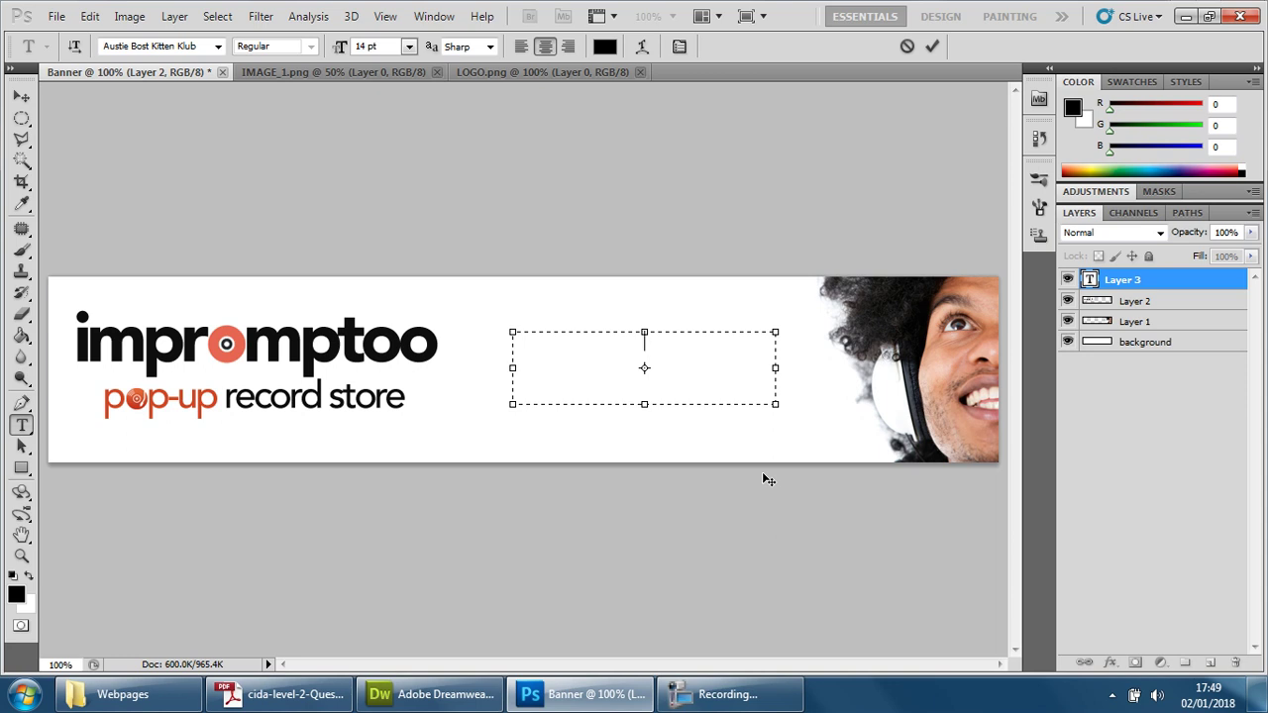
text("Now that's)
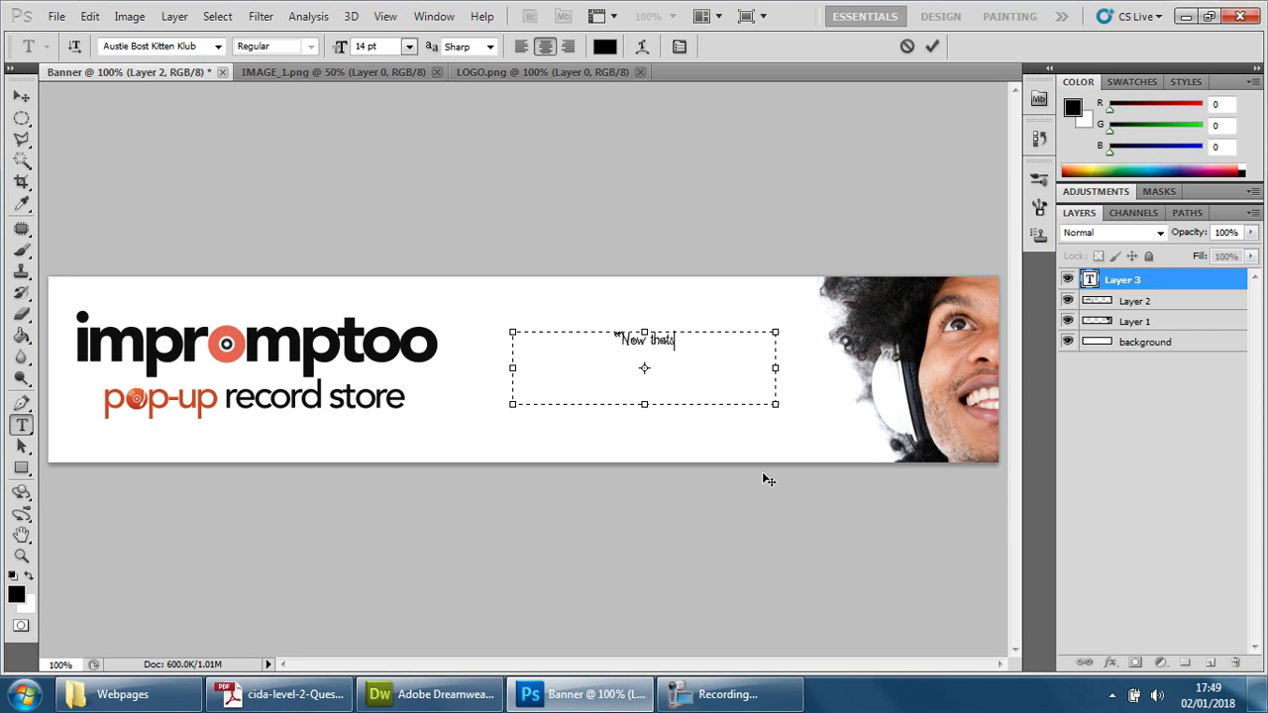
key(BackSpace)
text('s music)
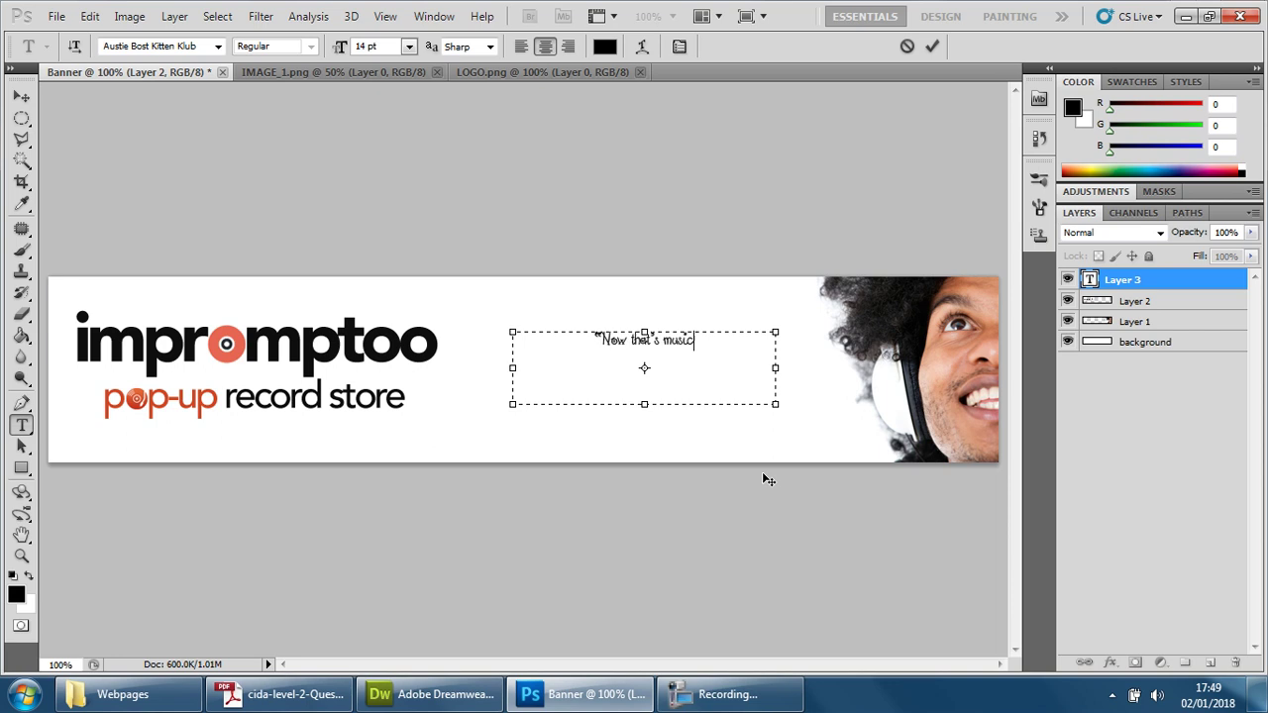
text( to your )
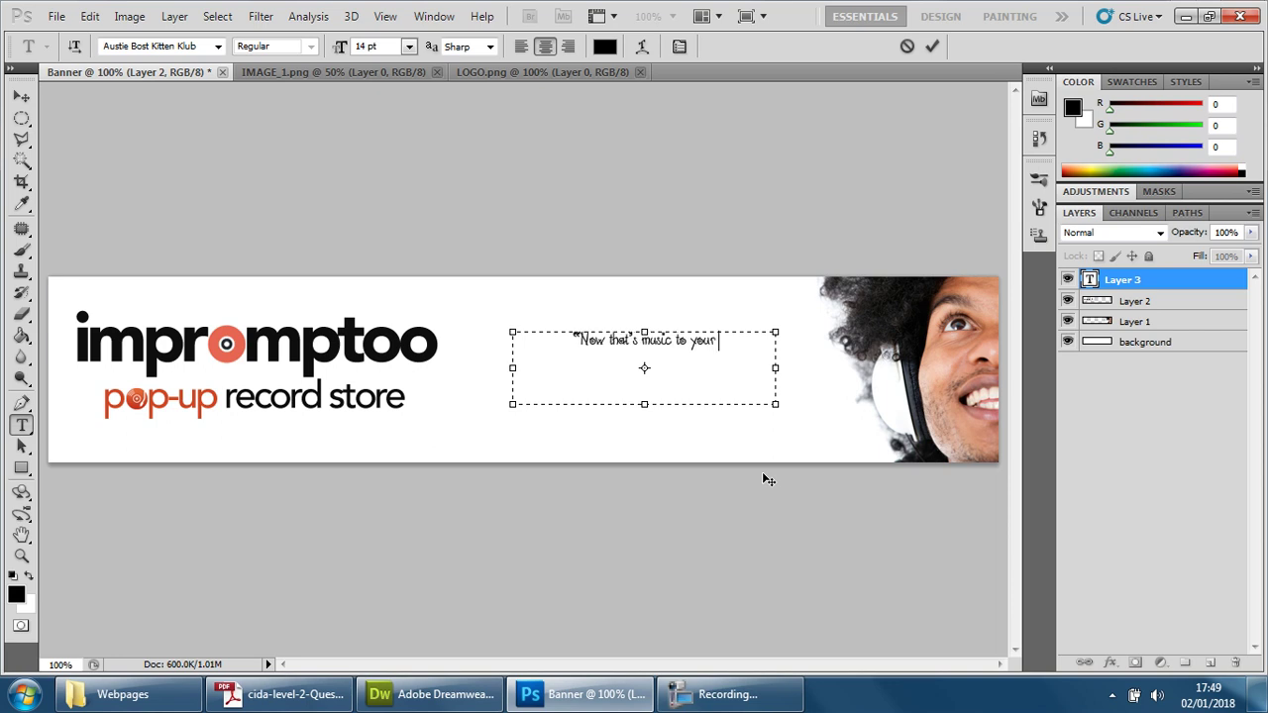
text(ears!")
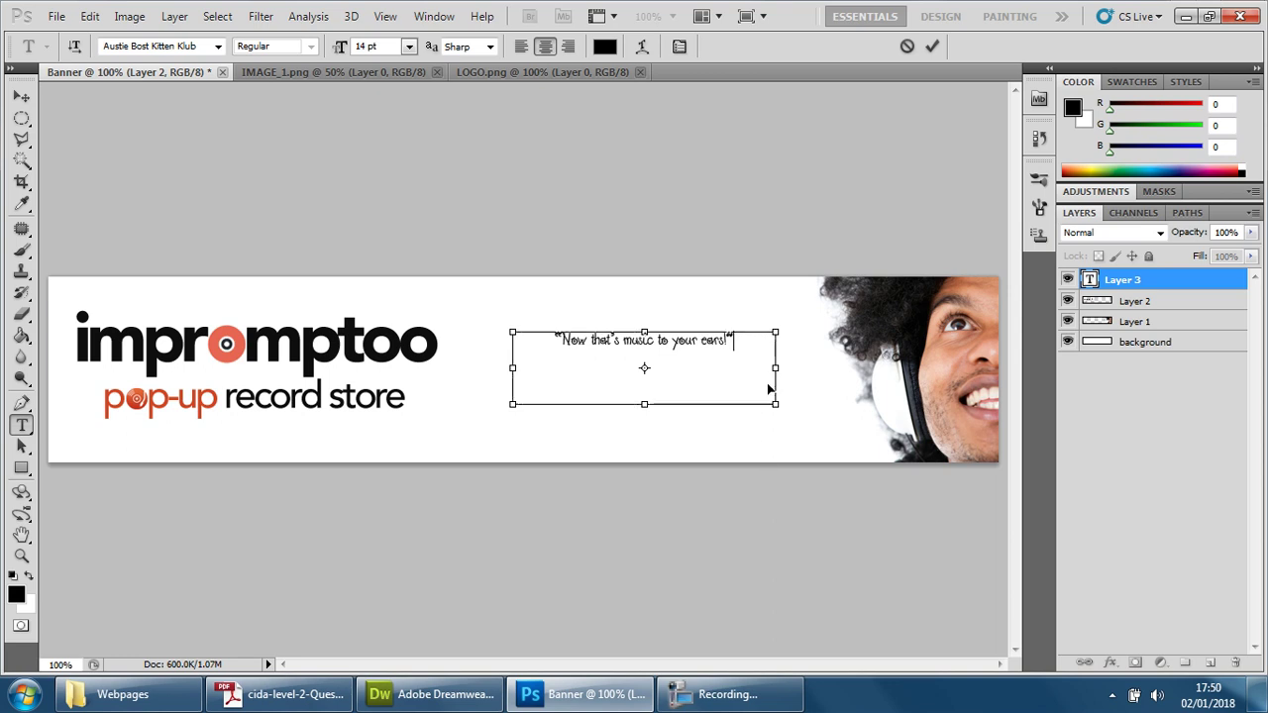
Set the whole quote to 30 pt Arial, commit it and nudge it into place
key(ctrl+a)
click(408, 47)
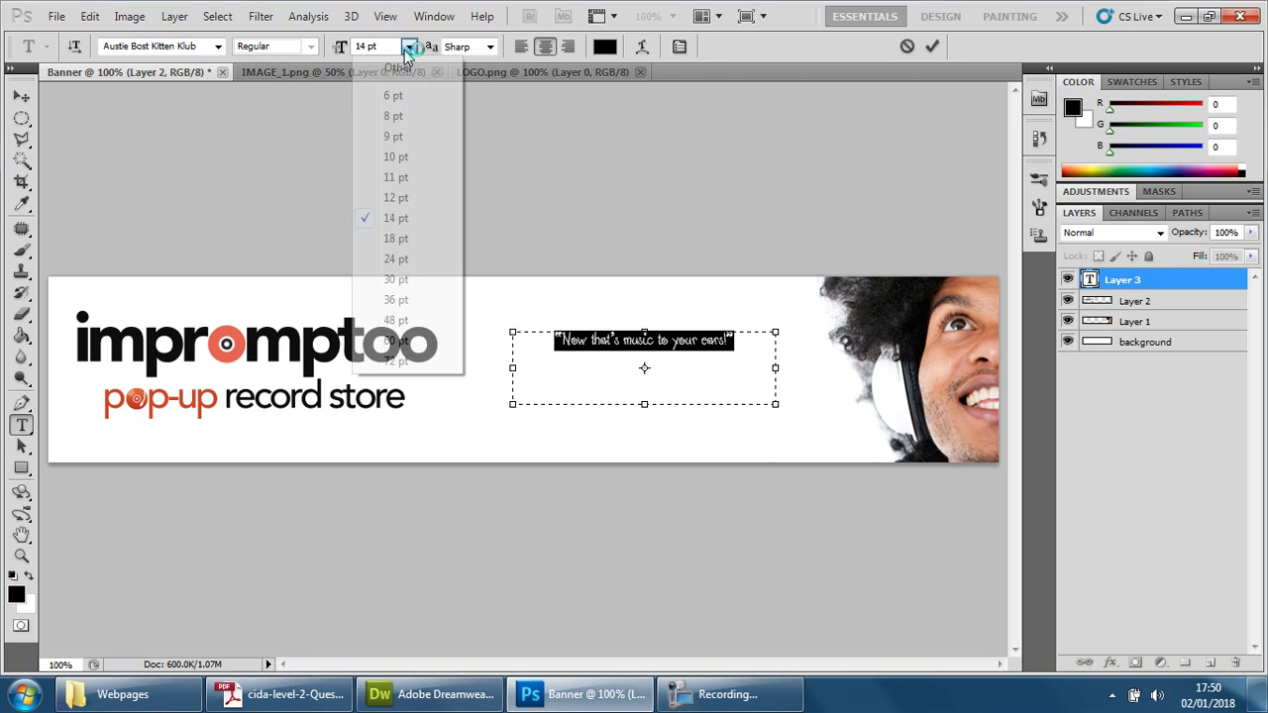
click(424, 278)
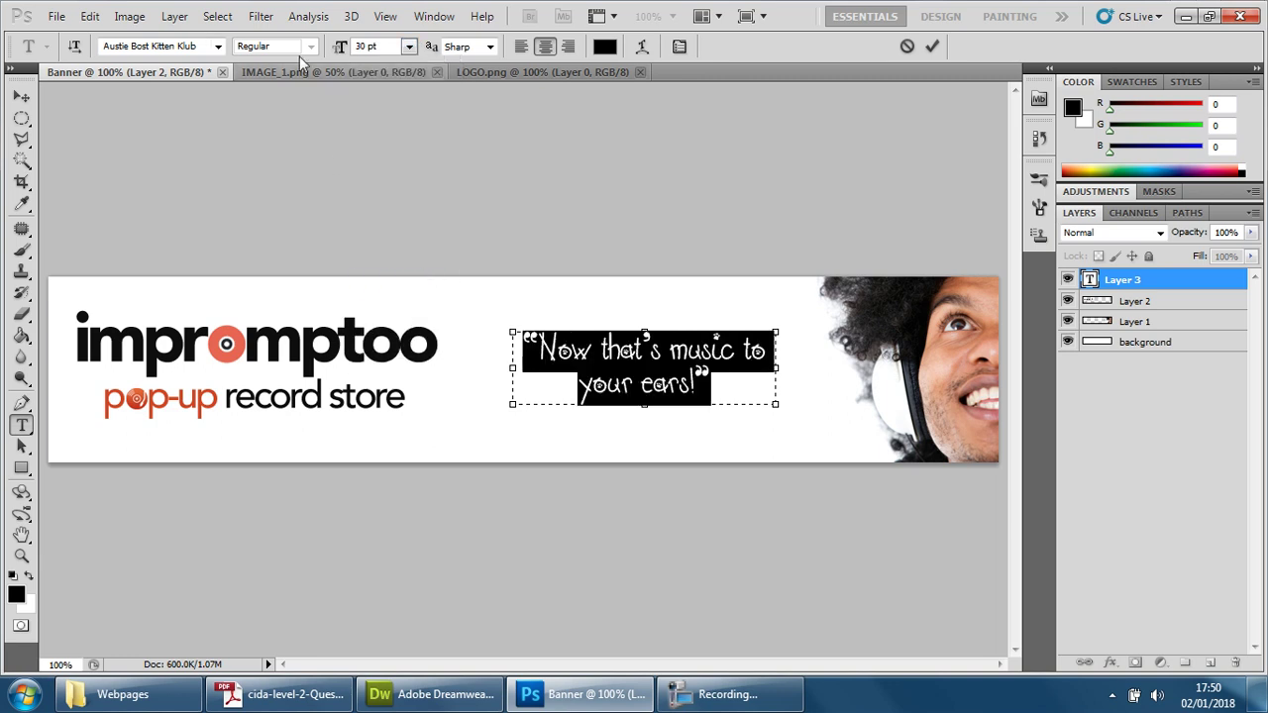
click(218, 47)
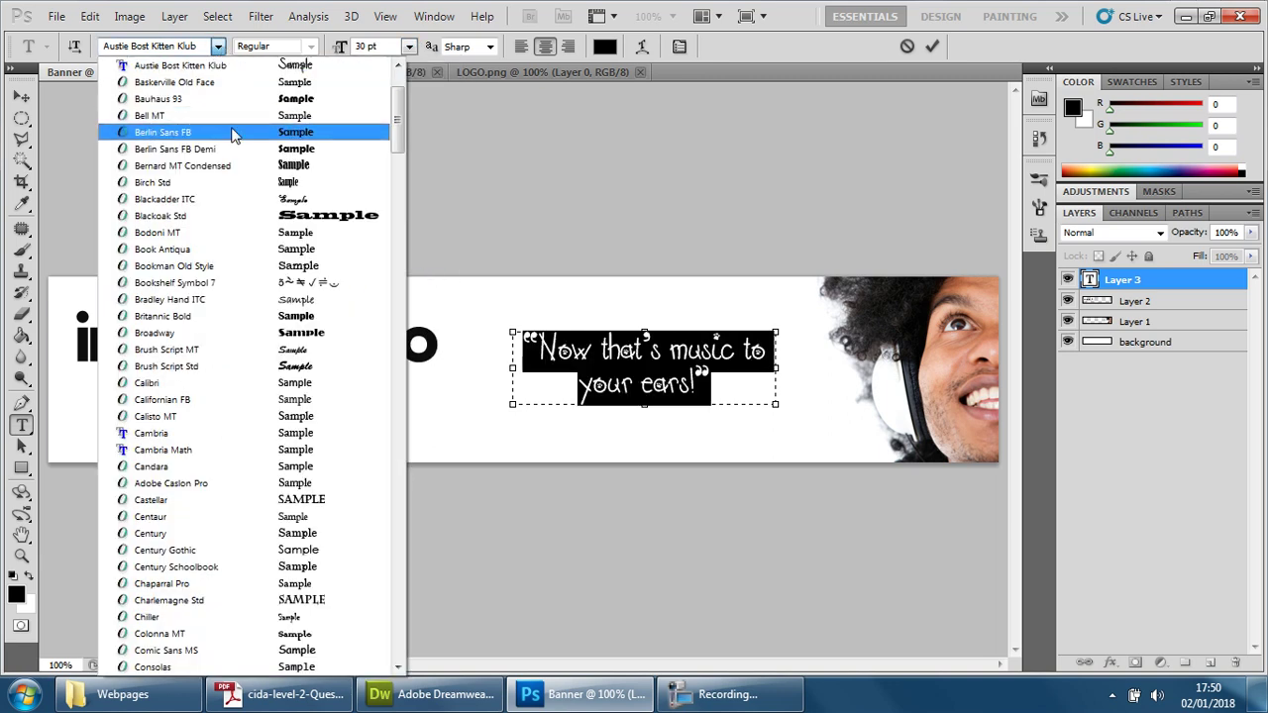
click(551, 169)
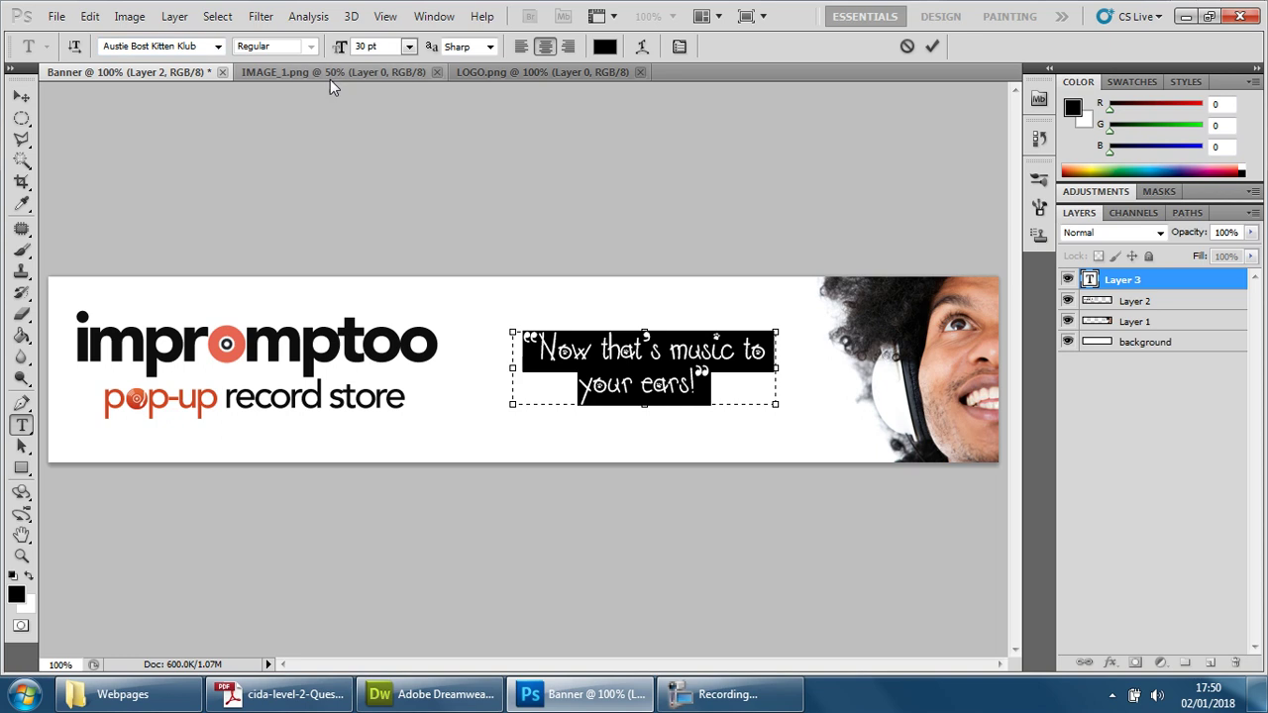
click(218, 47)
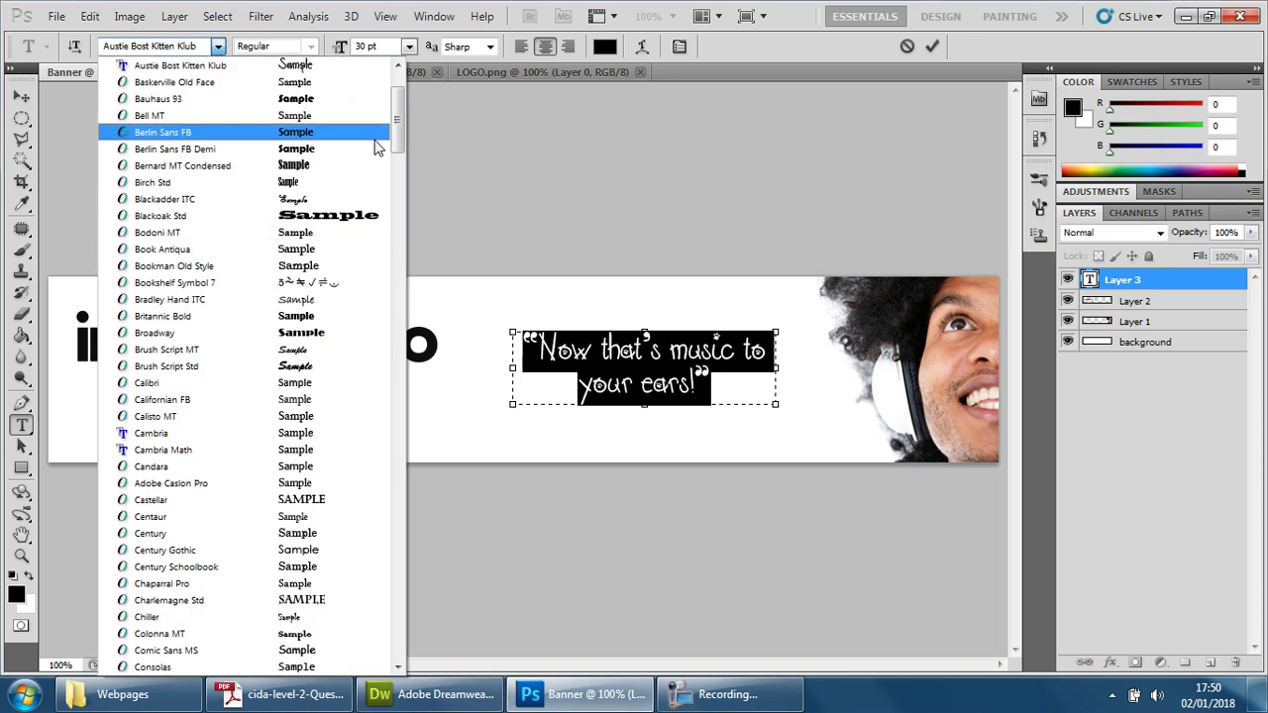
scroll(374, 147, up, 3)
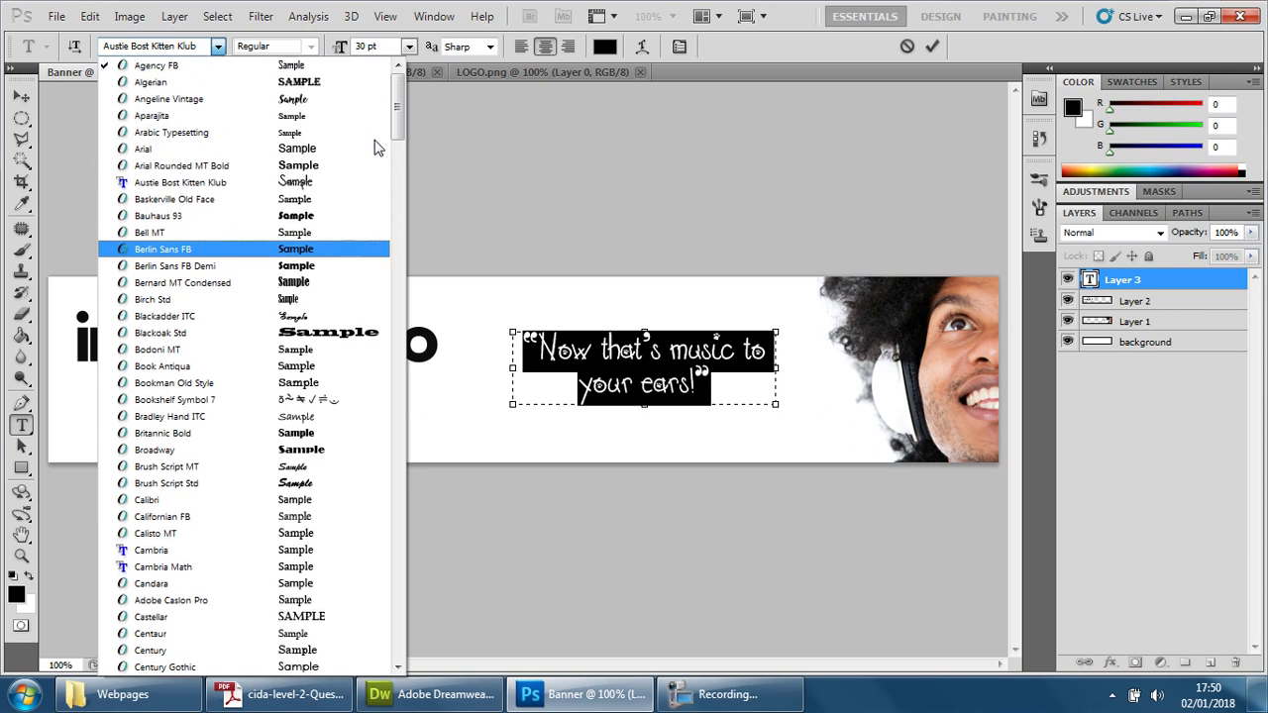
click(372, 148)
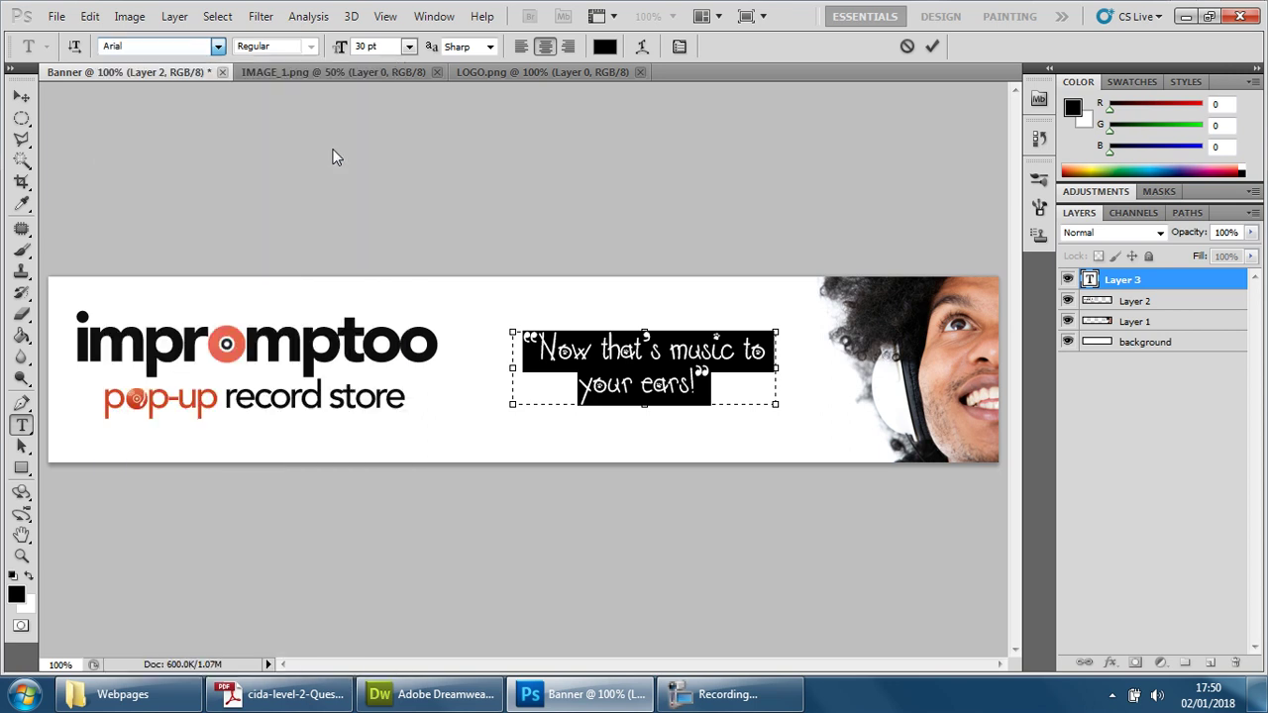
click(22, 96)
mouse_move(647, 361)
mouse_down()
mouse_move(680, 350)
mouse_move(654, 359)
mouse_up()
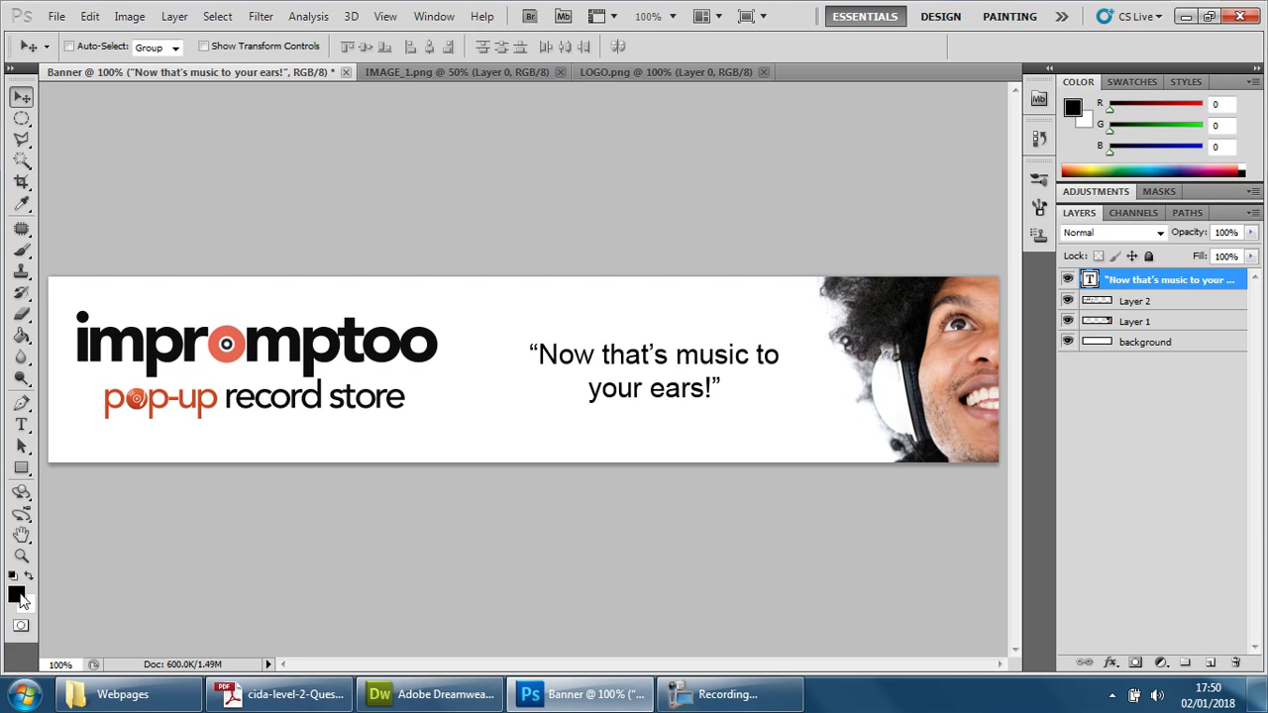
Set the foreground colour to the red sampled from the pop-up record store text
click(19, 595)
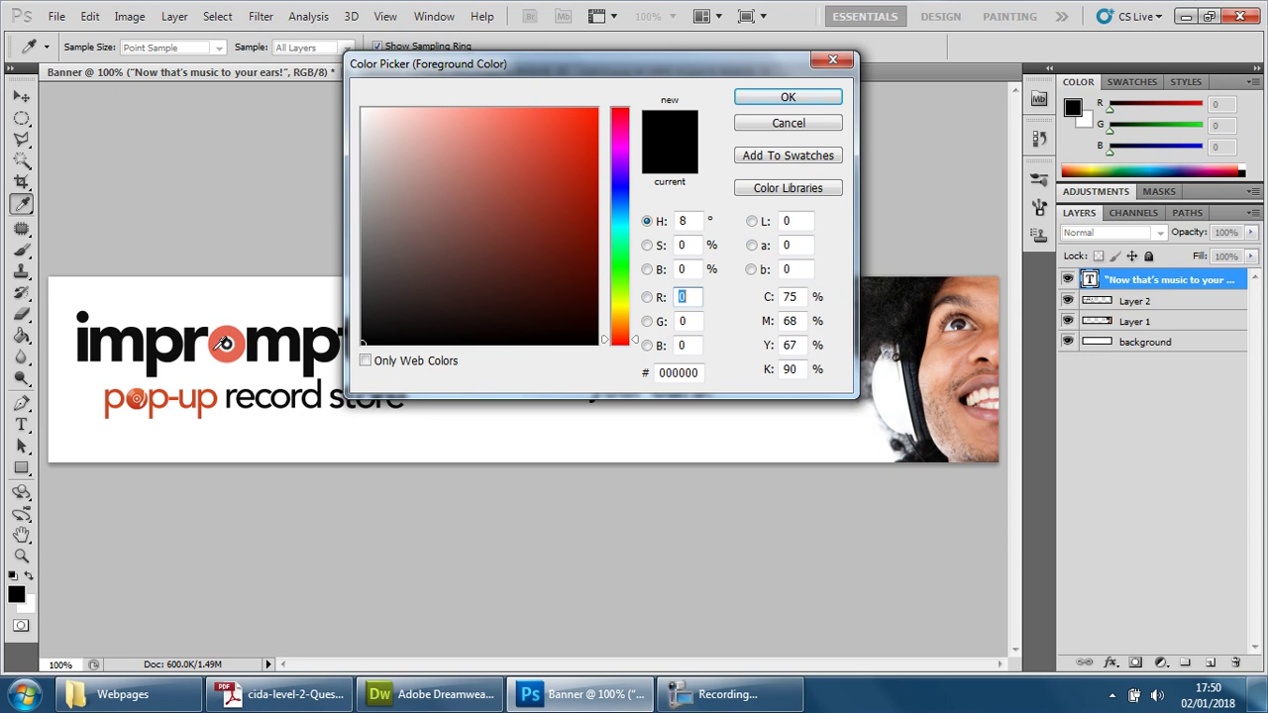
click(186, 396)
click(768, 97)
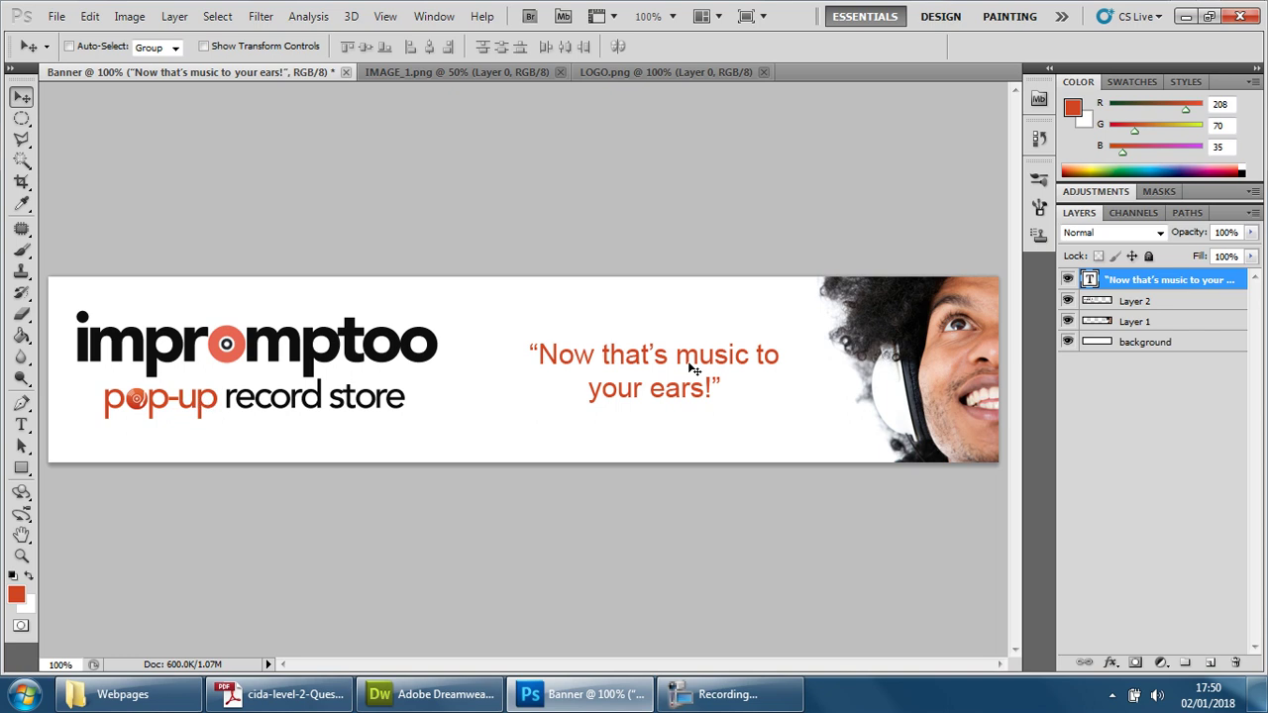
Shift the quote slightly left to centre it between logo and portrait
key(Right)
key(Right)
key(Right)
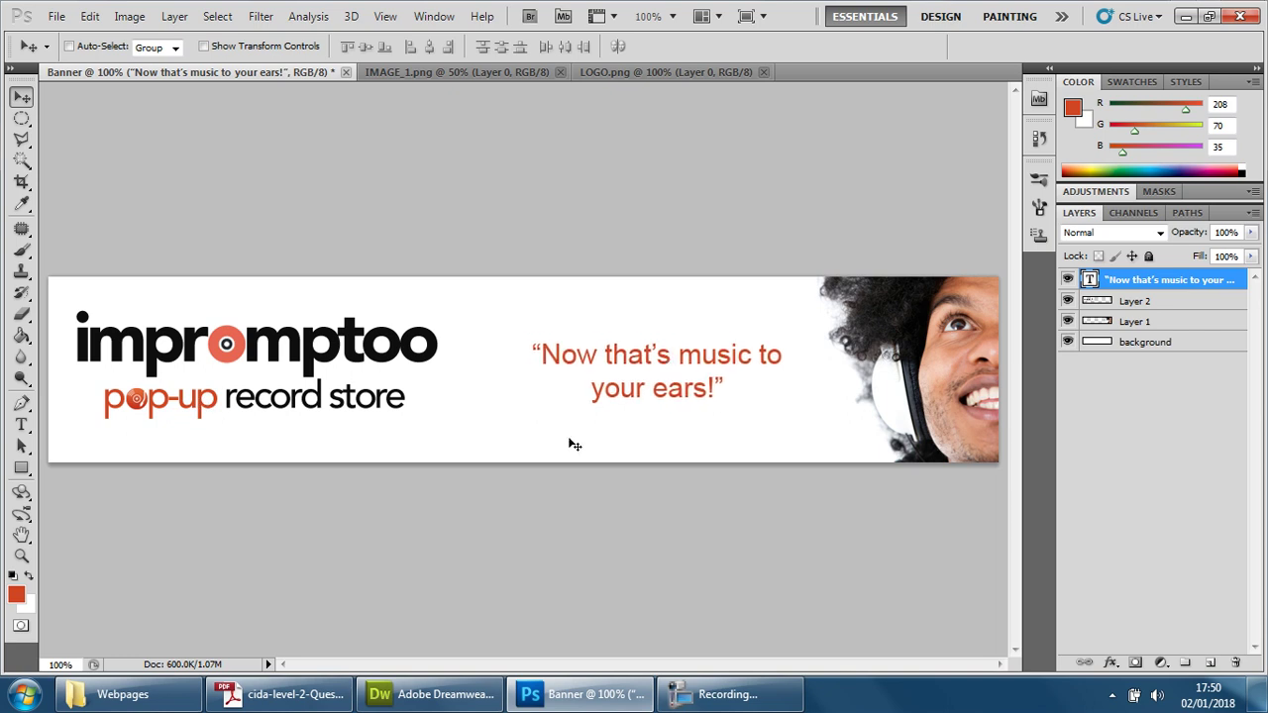
drag(639, 361, 629, 362)
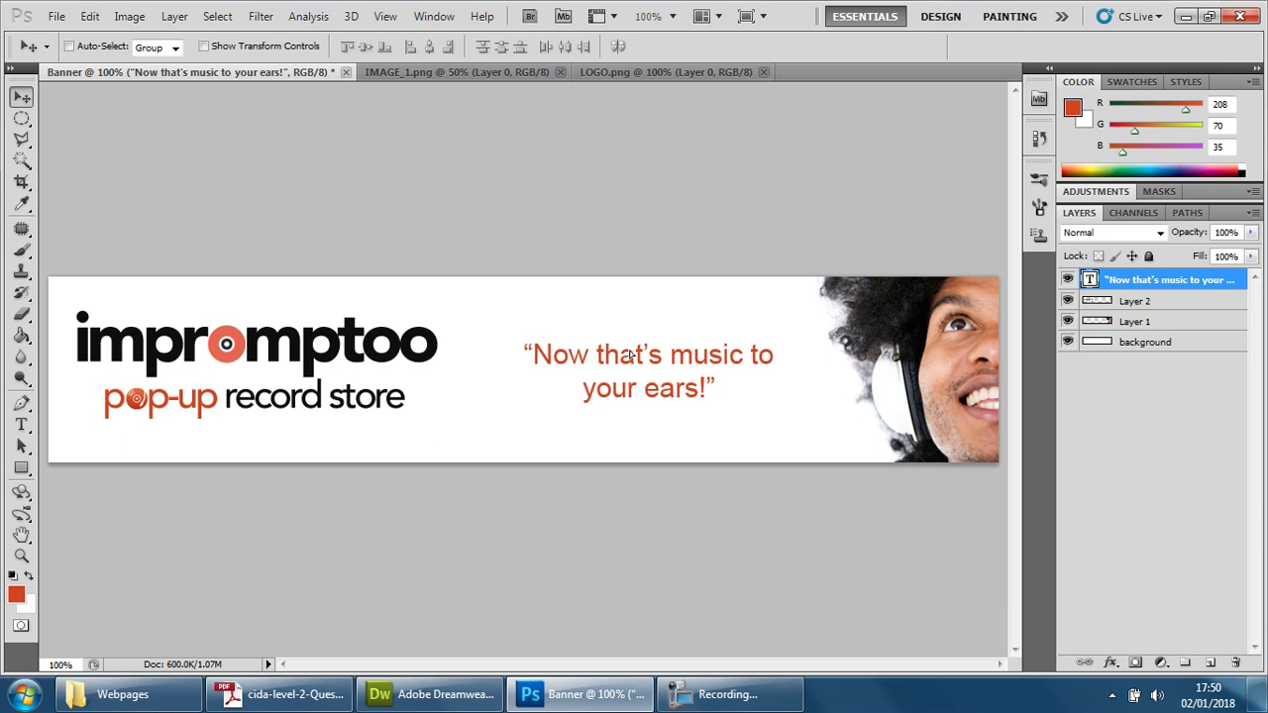
key(Left)
key(Left)
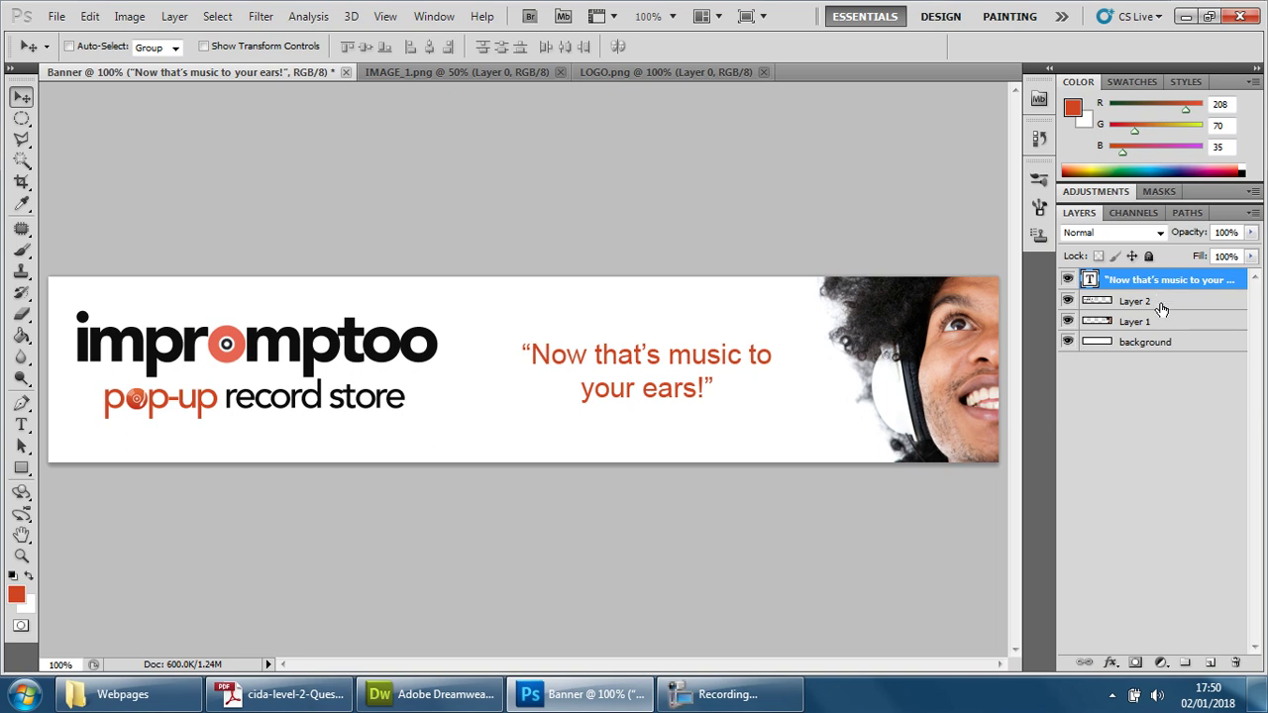
Rename Layer 2 to 'logo' and Layer 1 to 'image' in the Layers panel
click(1156, 303)
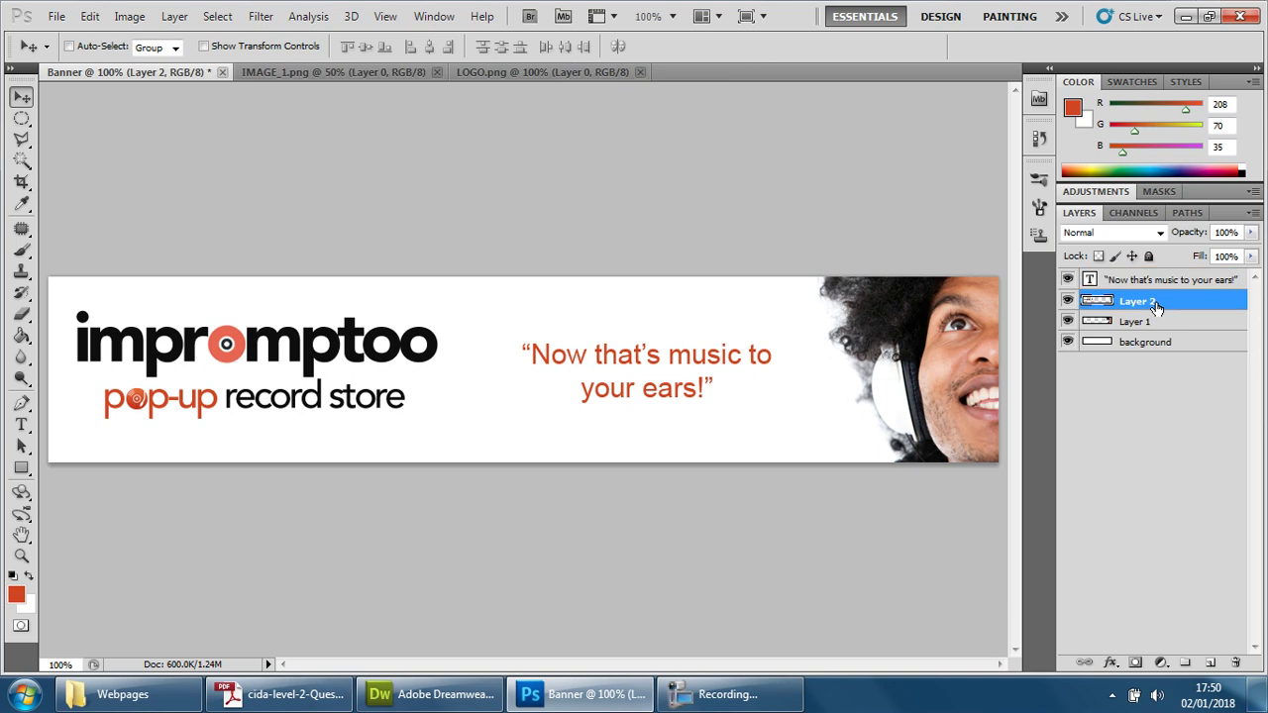
double_click(1137, 302)
text(Lo)
double_click(1139, 321)
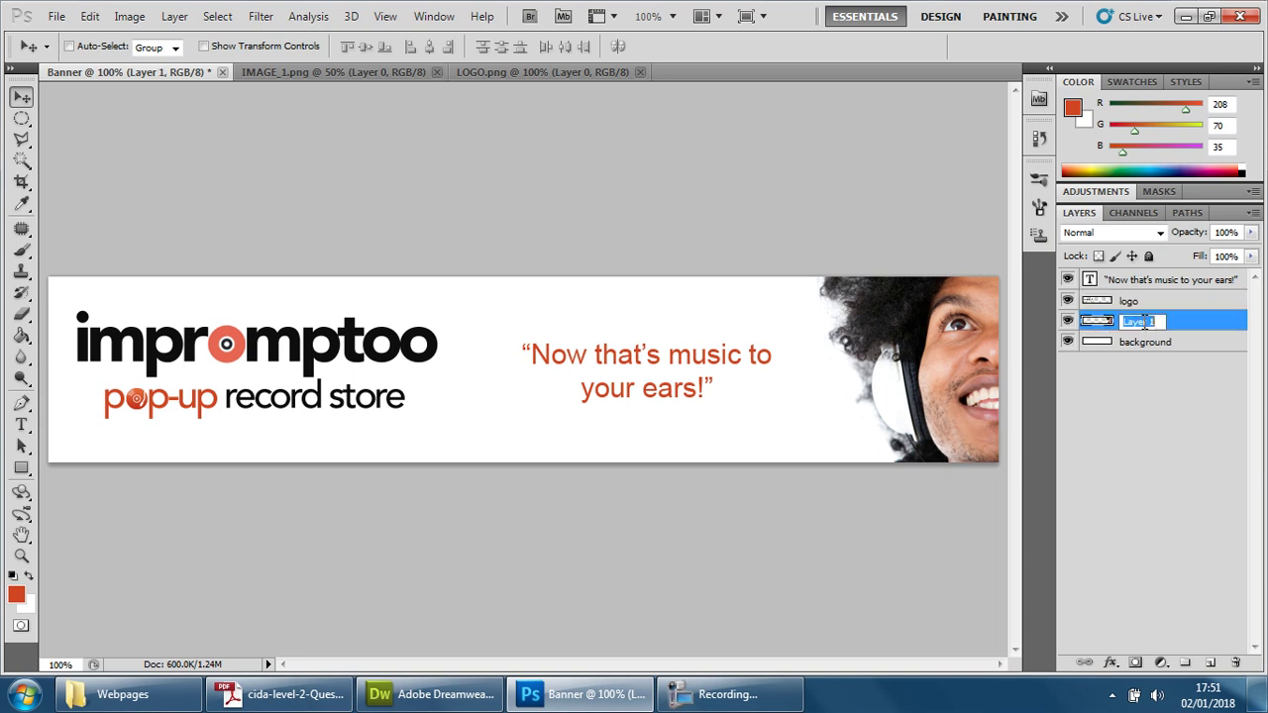
double_click(1144, 321)
click(1144, 321)
text(image)
click(1144, 525)
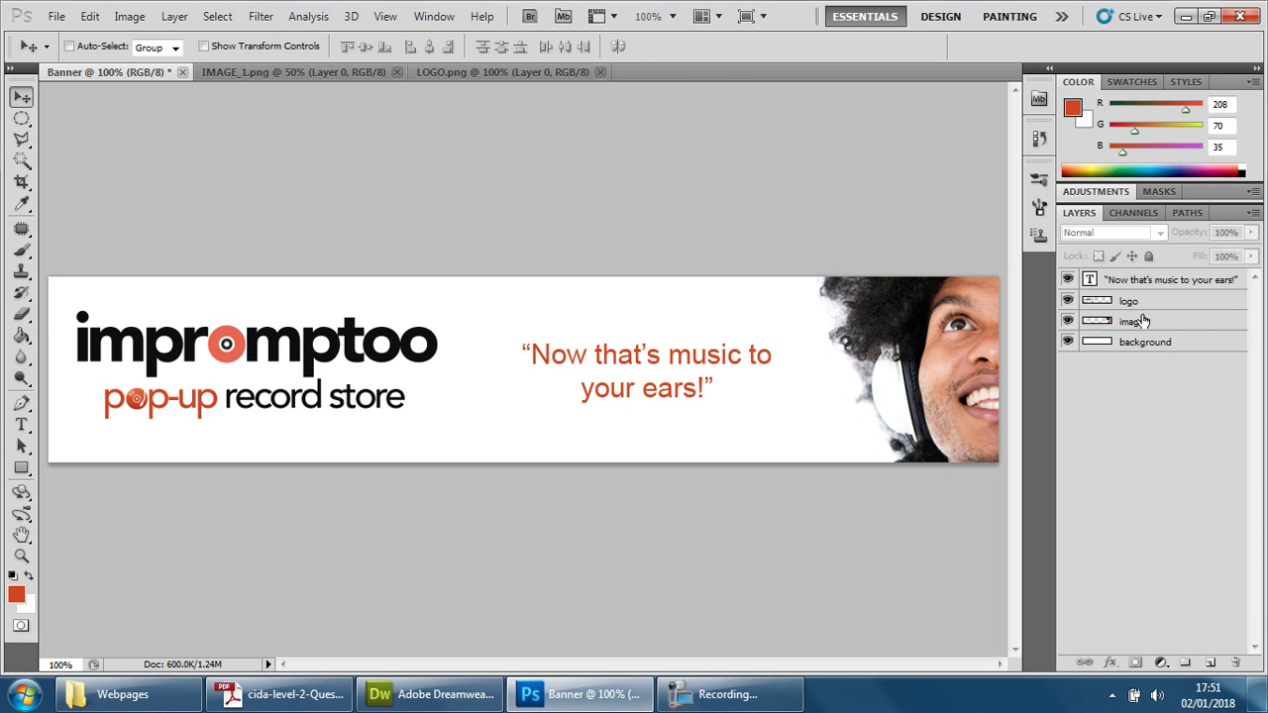
Move the logo layer slightly up on the banner
click(1137, 301)
drag(318, 365, 302, 346)
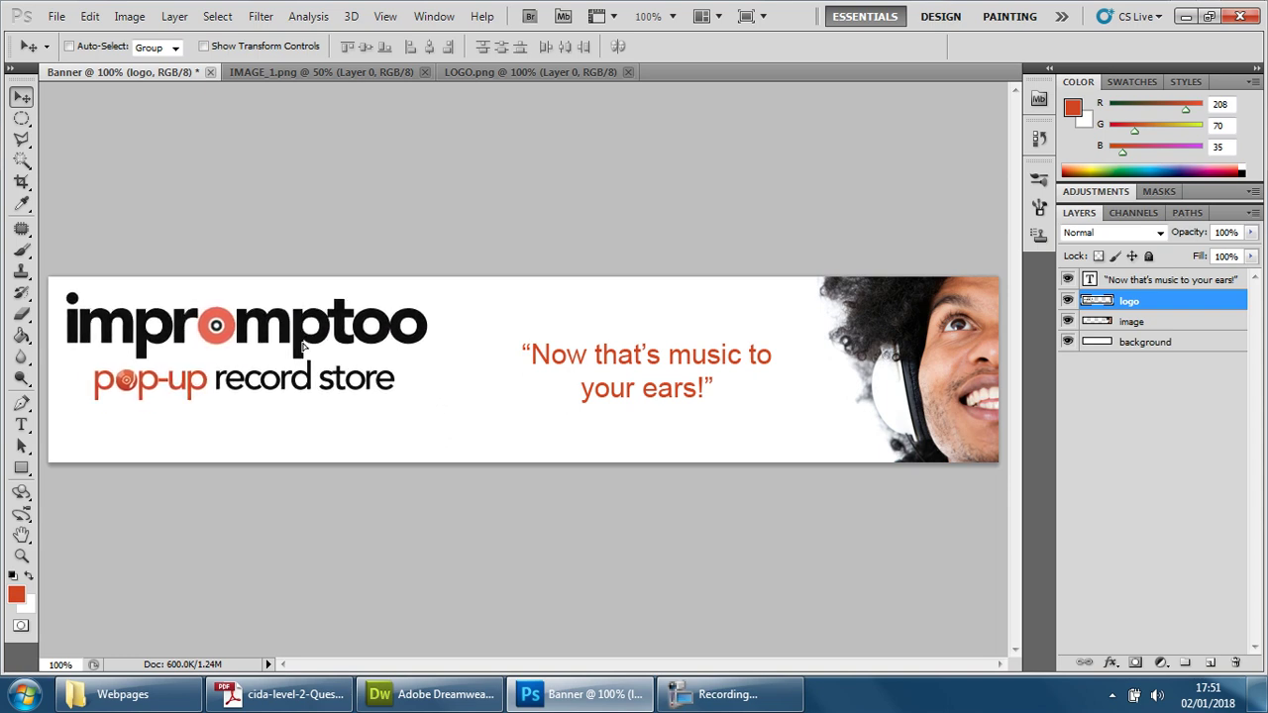
key(ctrl+z)
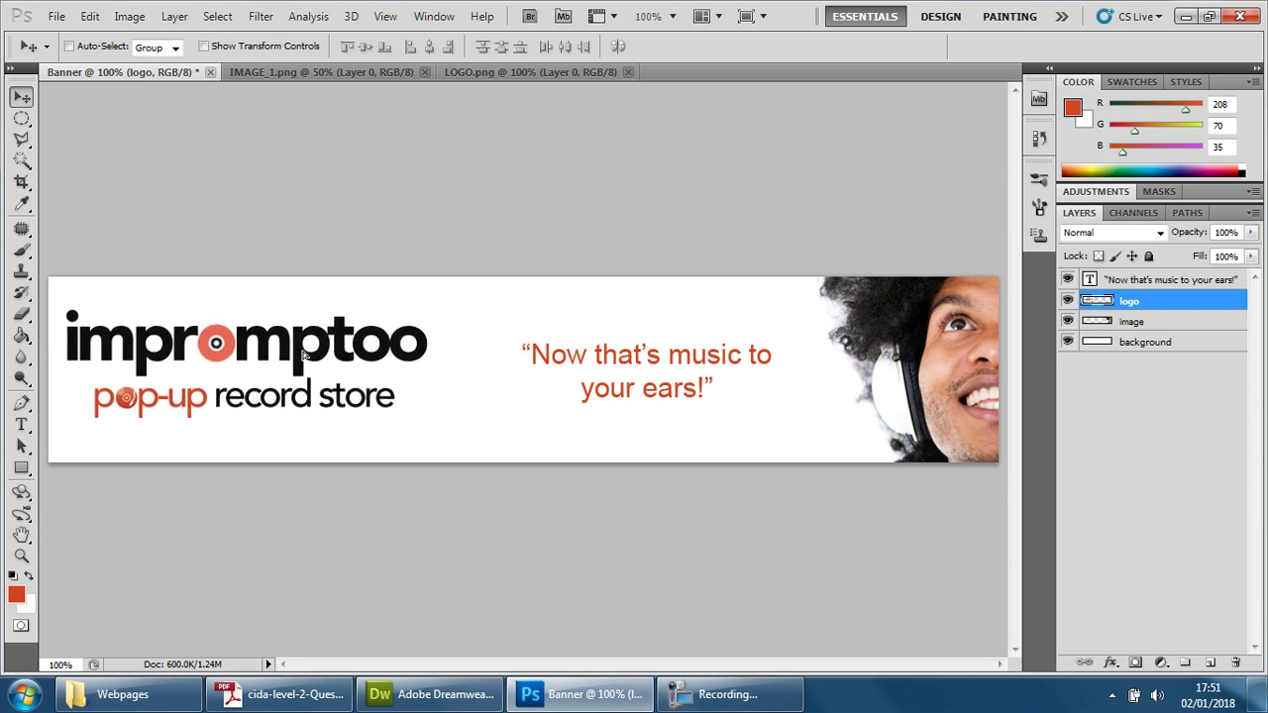
drag(302, 355, 302, 338)
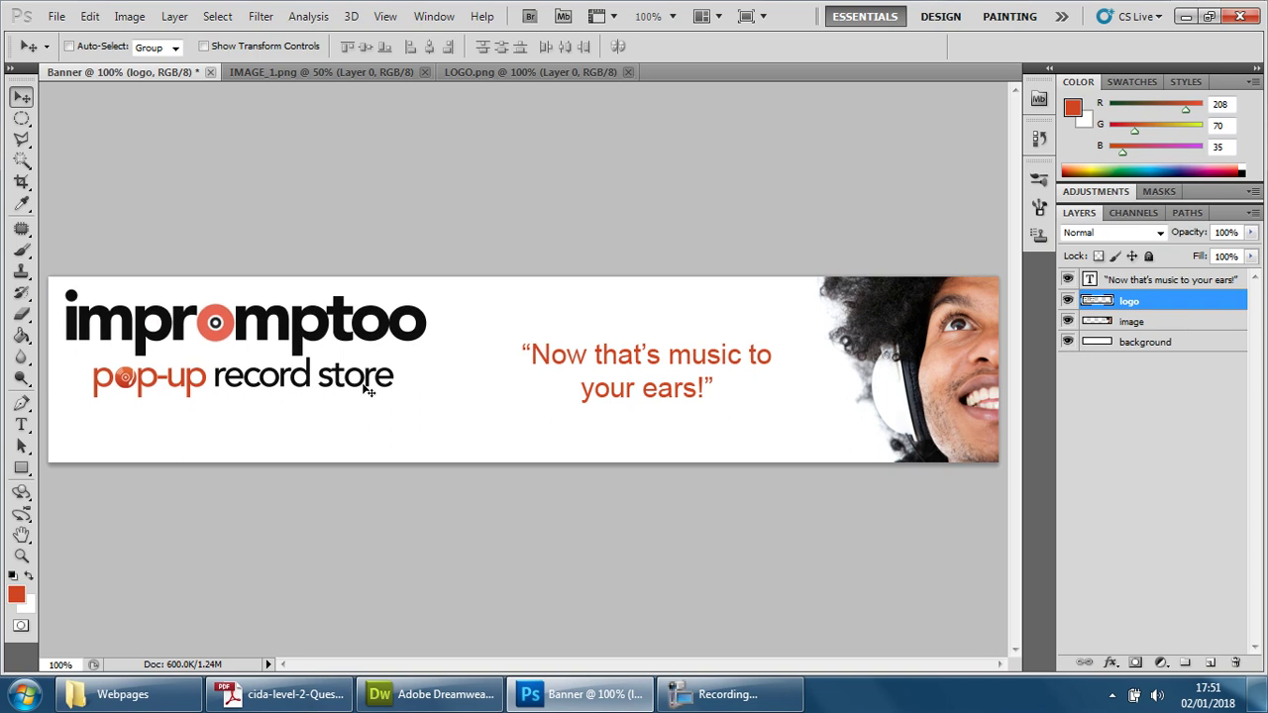
Scale the logo to about 118%, nudge it down, then shift the quote slightly right
key(ctrl+t)
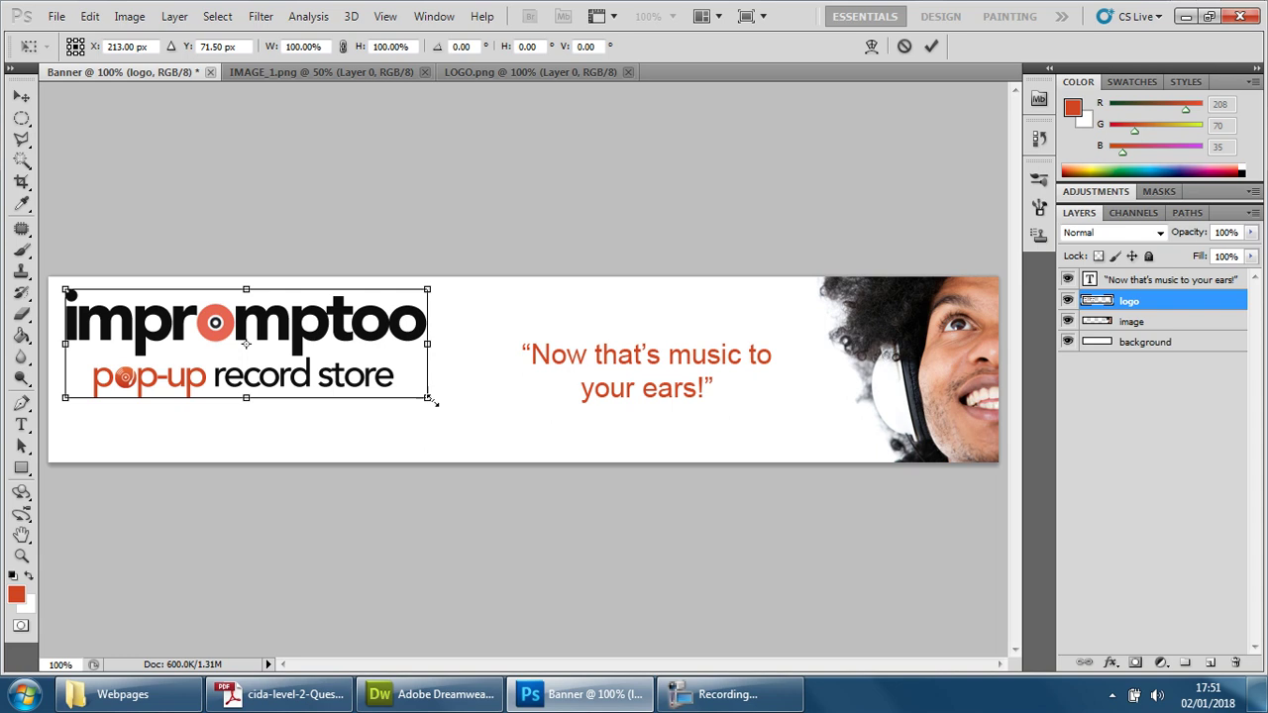
drag(428, 399, 481, 448)
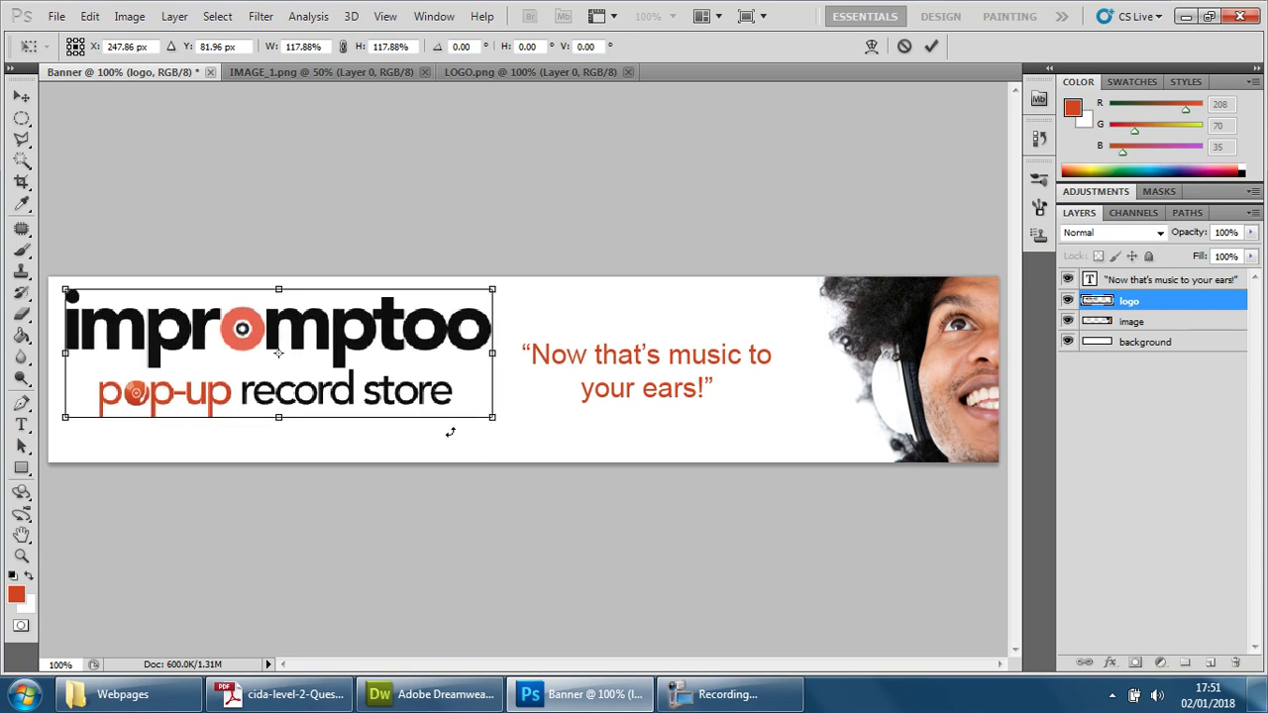
key(shift+Down)
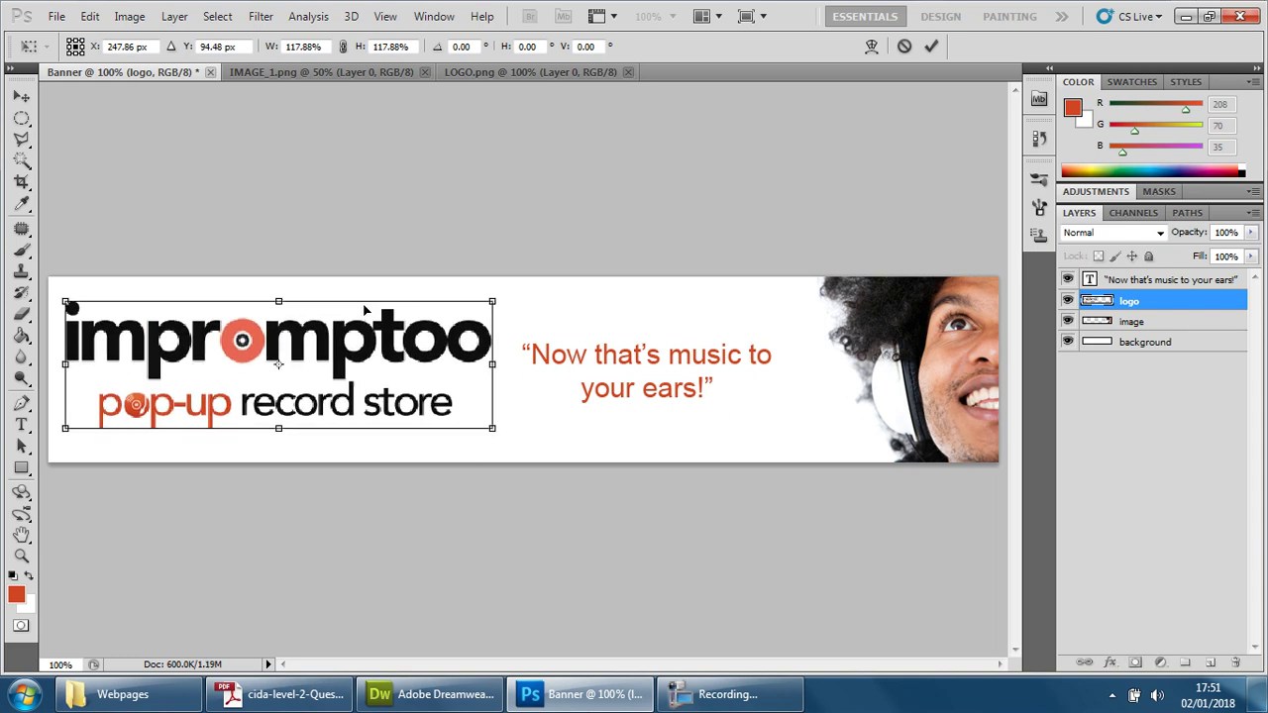
key(Return)
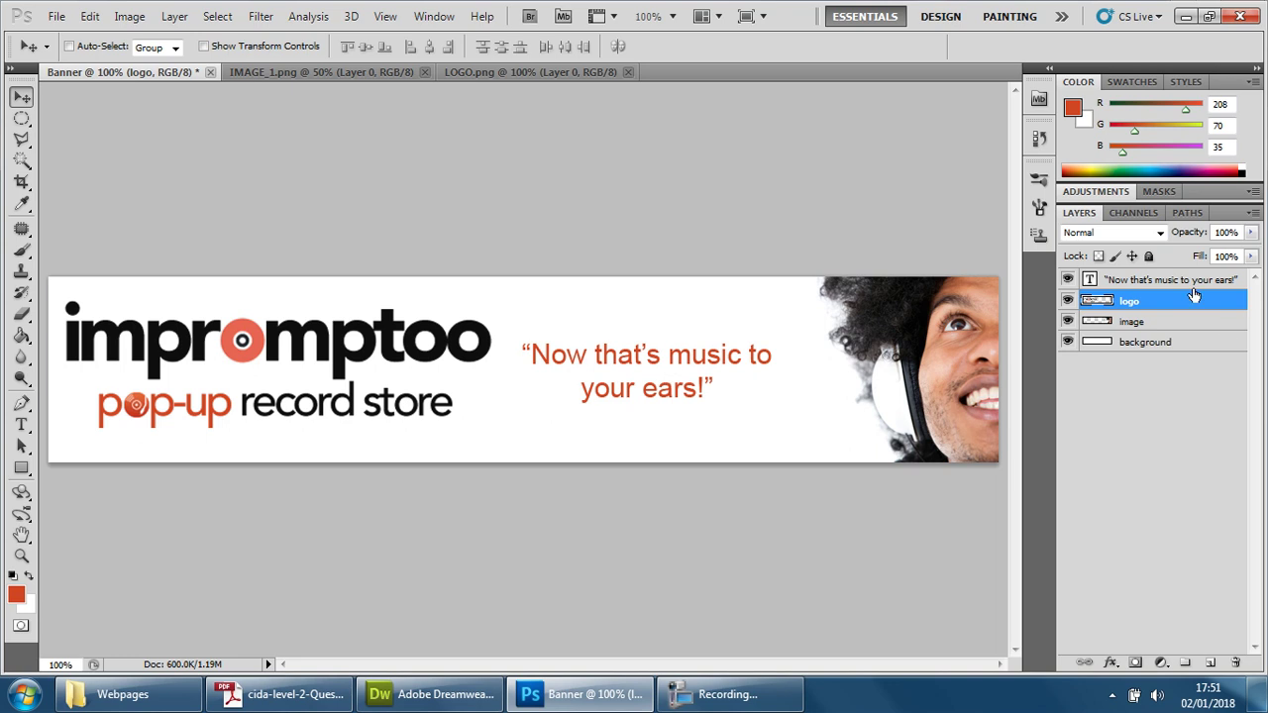
click(1177, 281)
drag(642, 362, 676, 364)
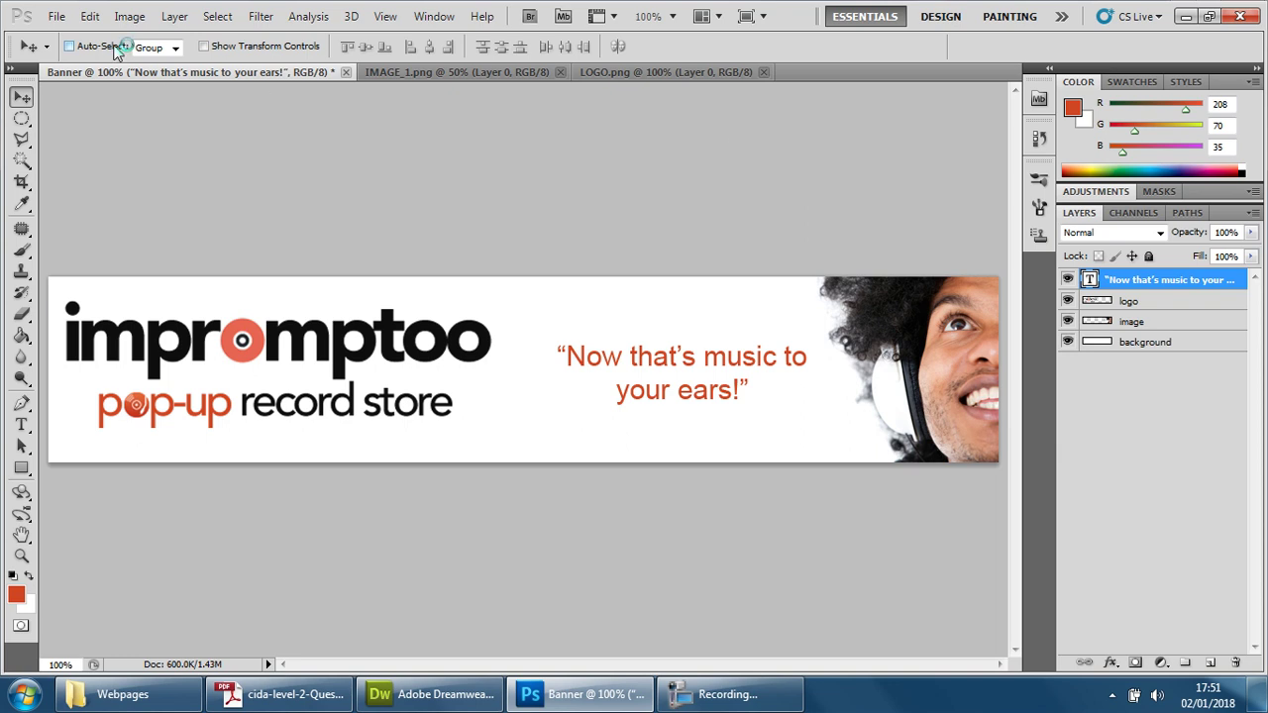
Save the banner as Banner.psd in the Images folder with Maximize Compatibility
click(56, 16)
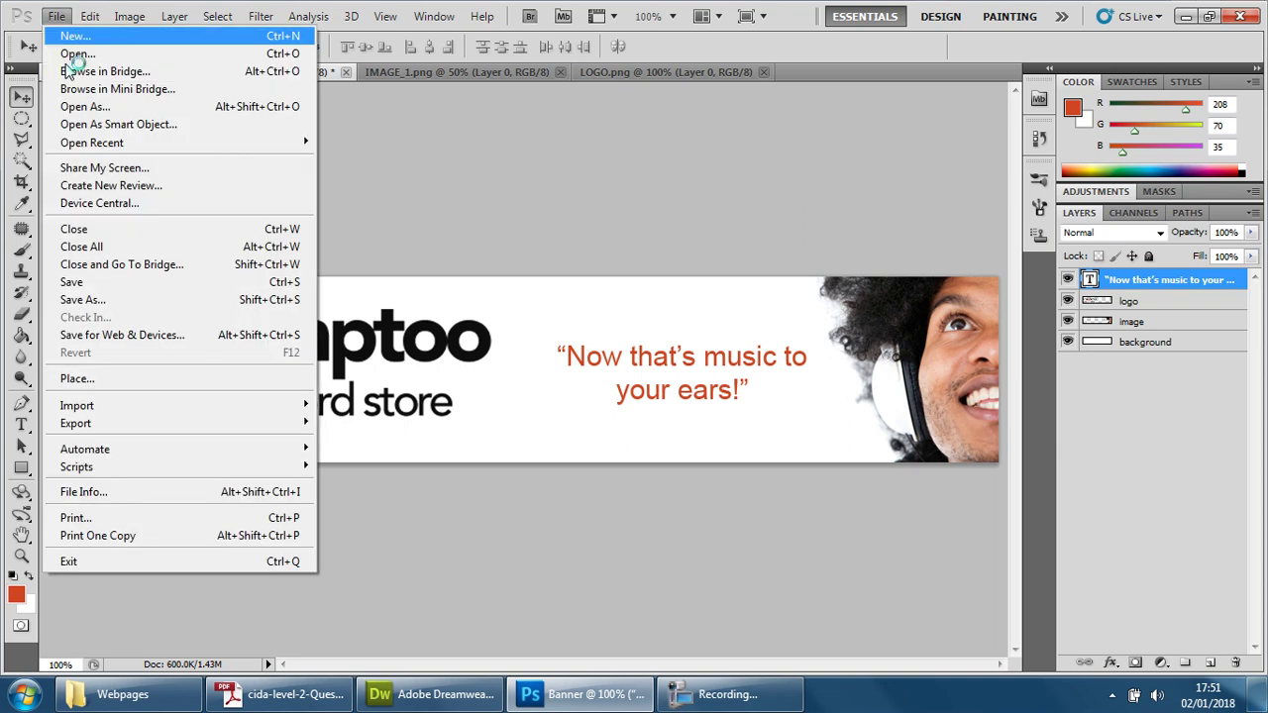
click(84, 300)
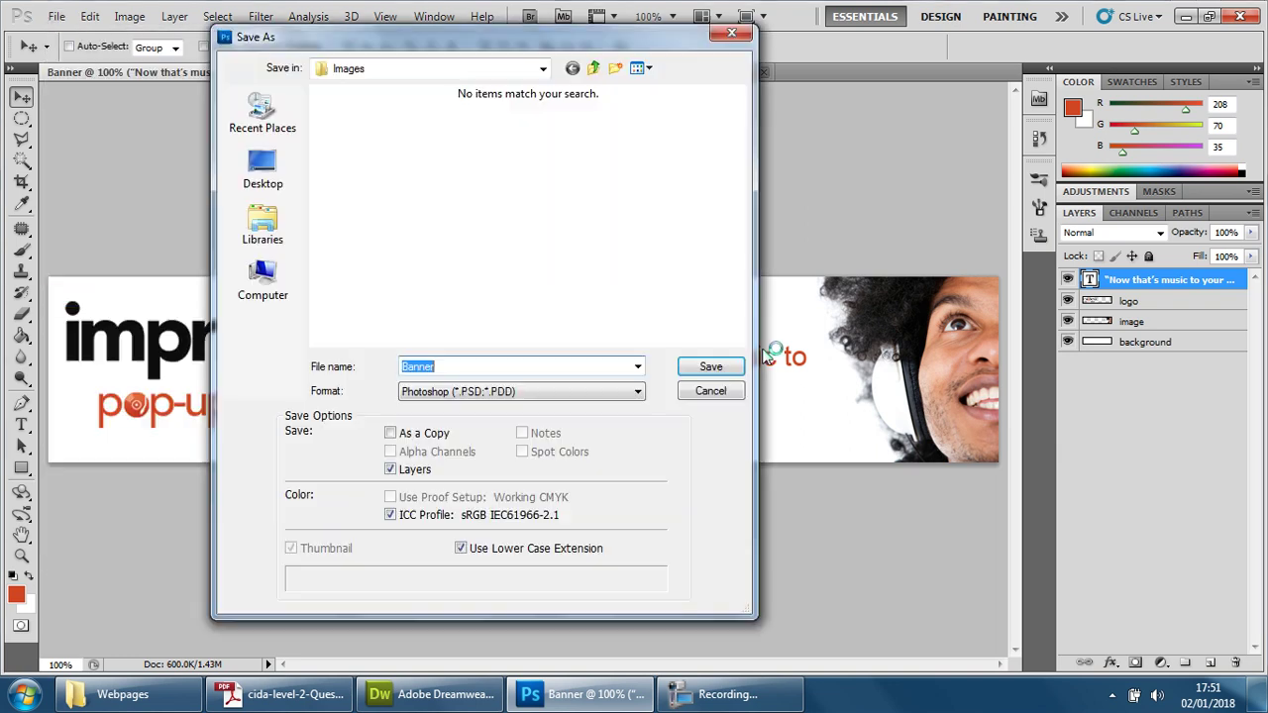
click(592, 68)
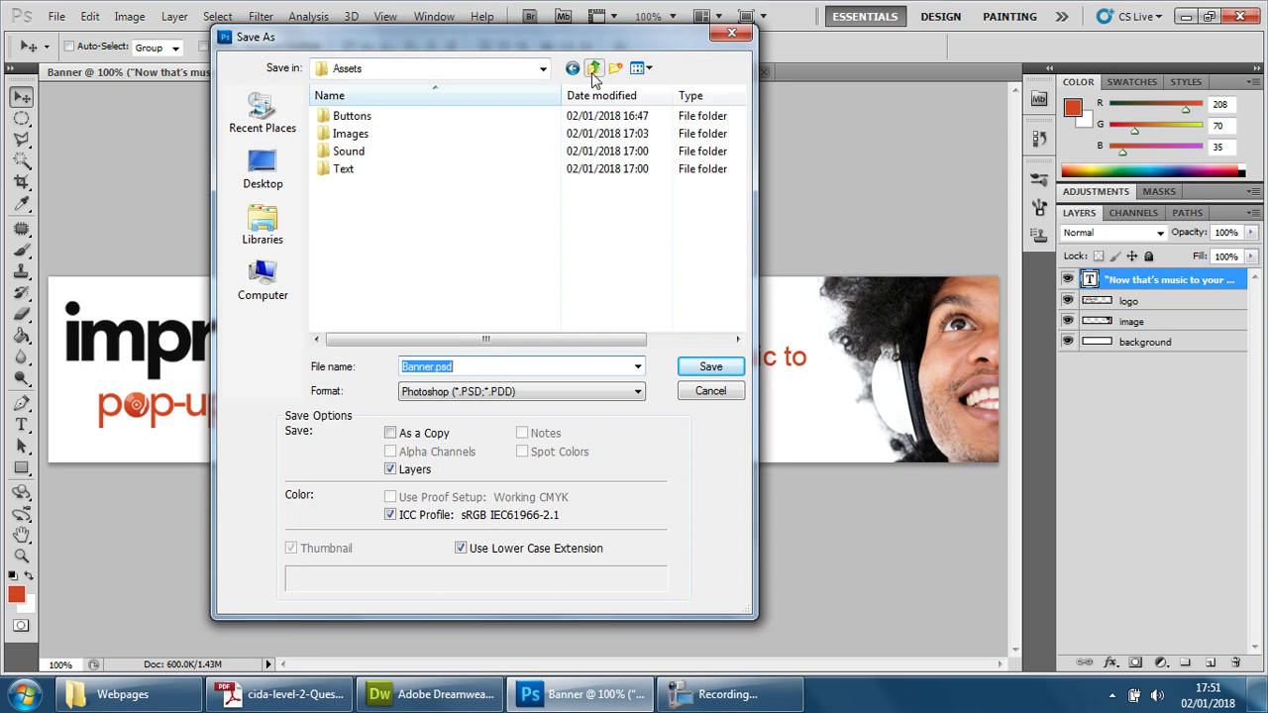
double_click(378, 138)
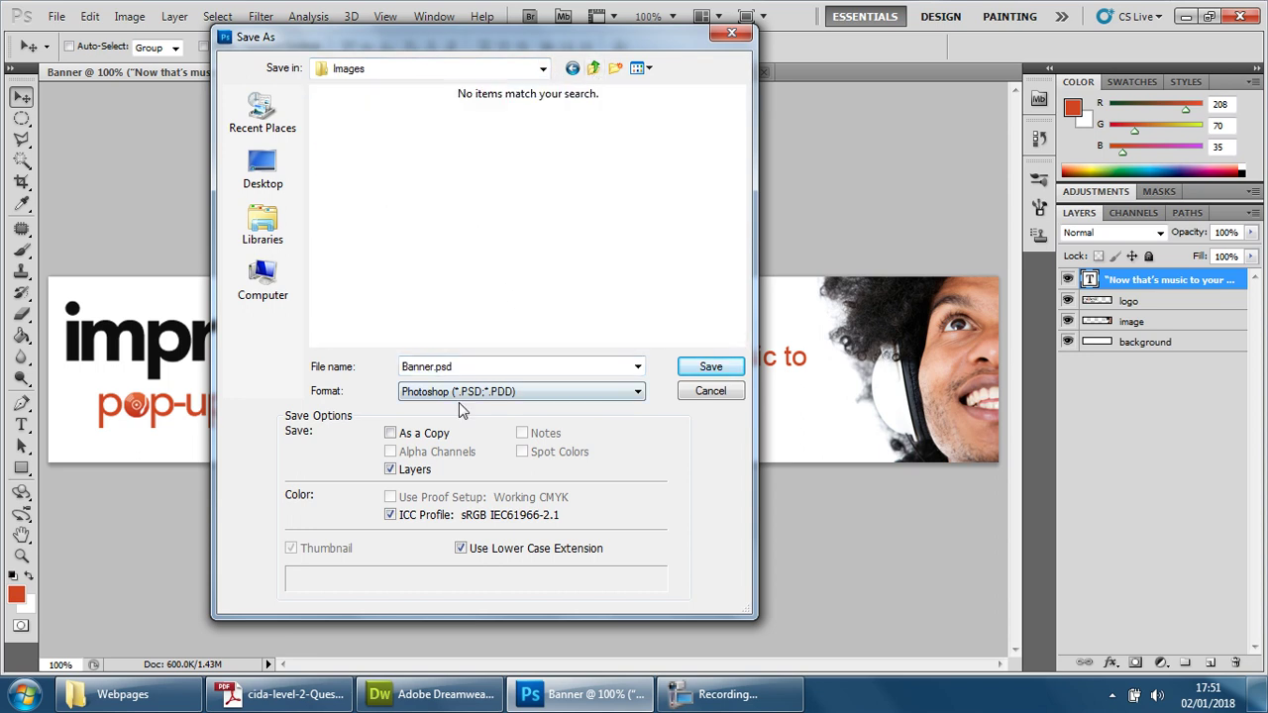
click(499, 365)
click(711, 366)
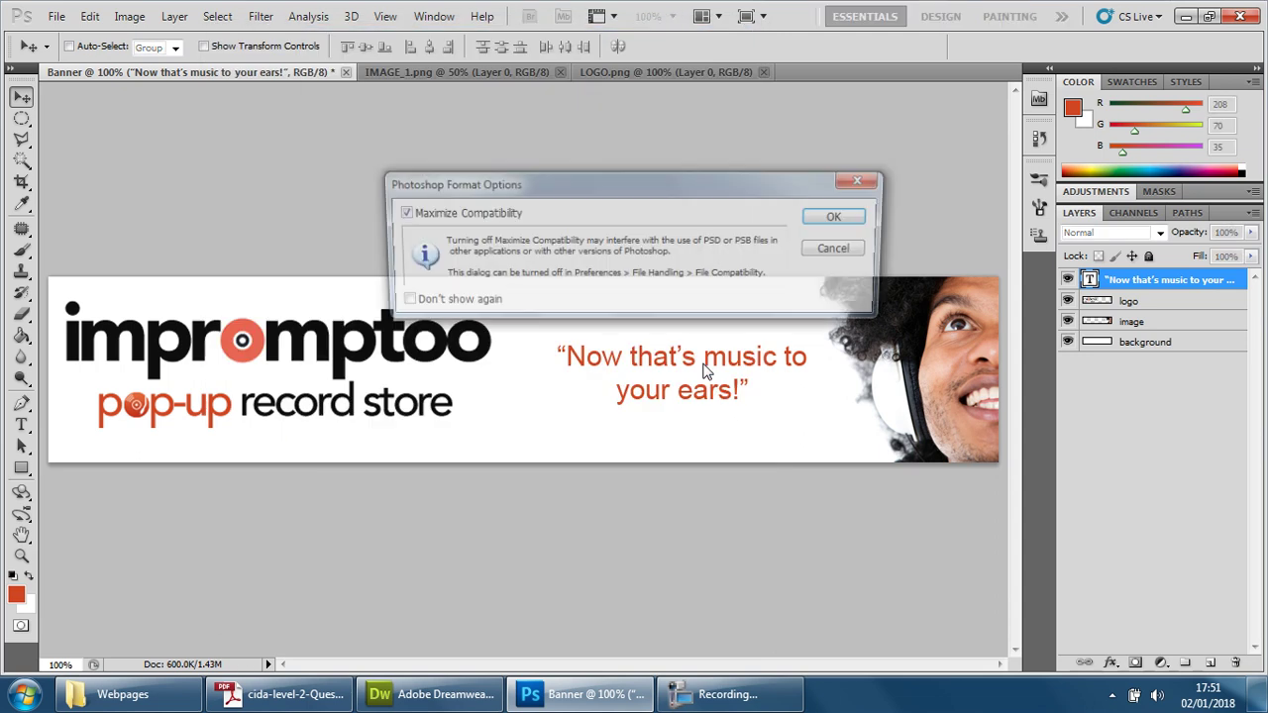
click(832, 217)
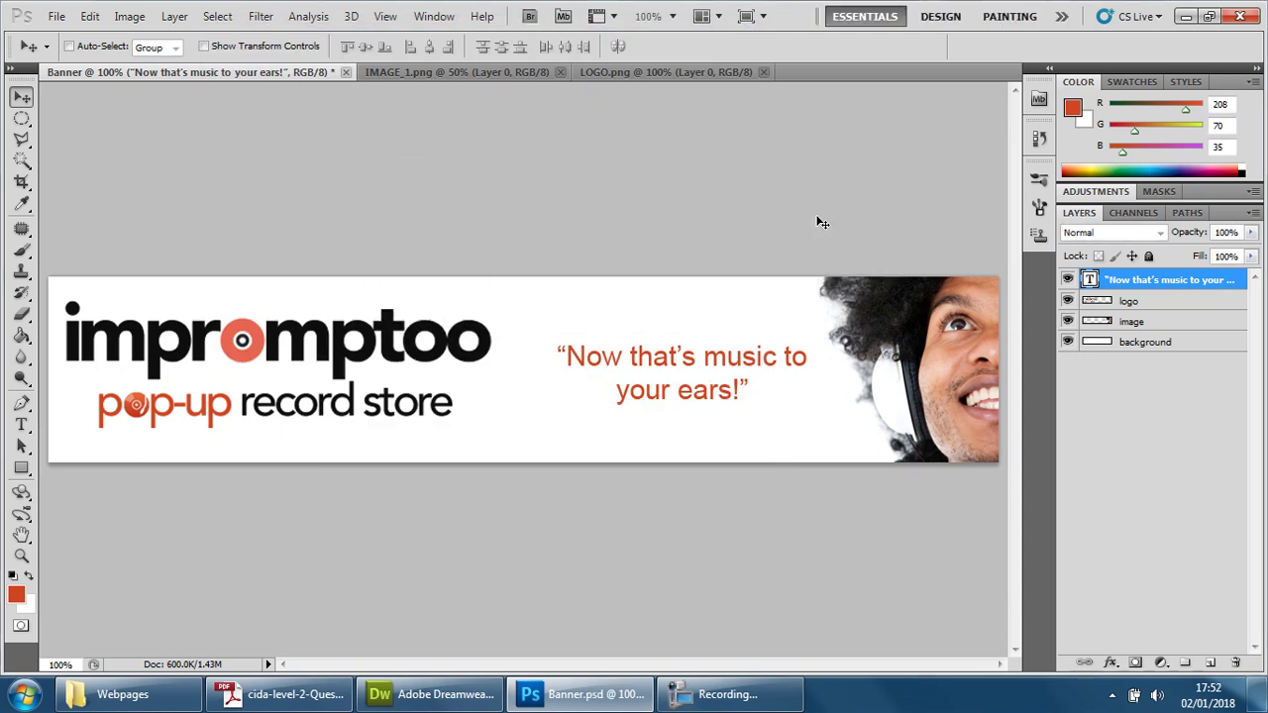
Reopen Save As and glance at the question paper PDF before returning
click(56, 16)
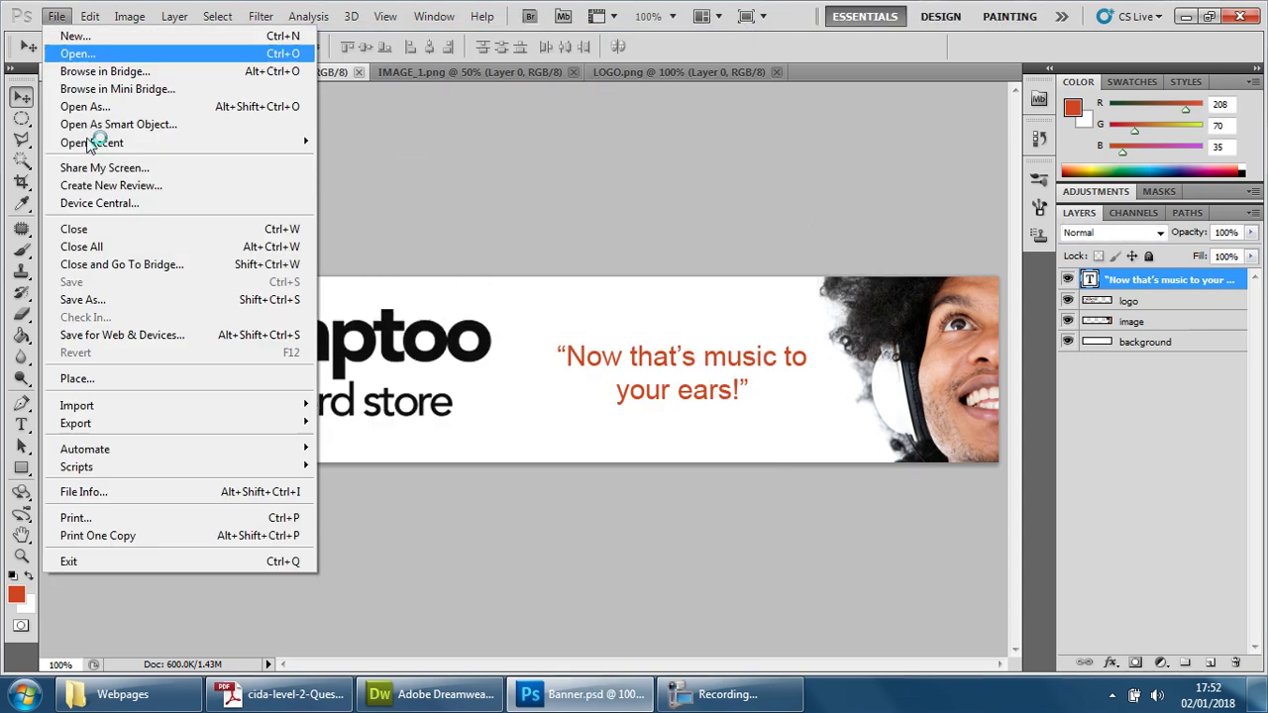
click(123, 299)
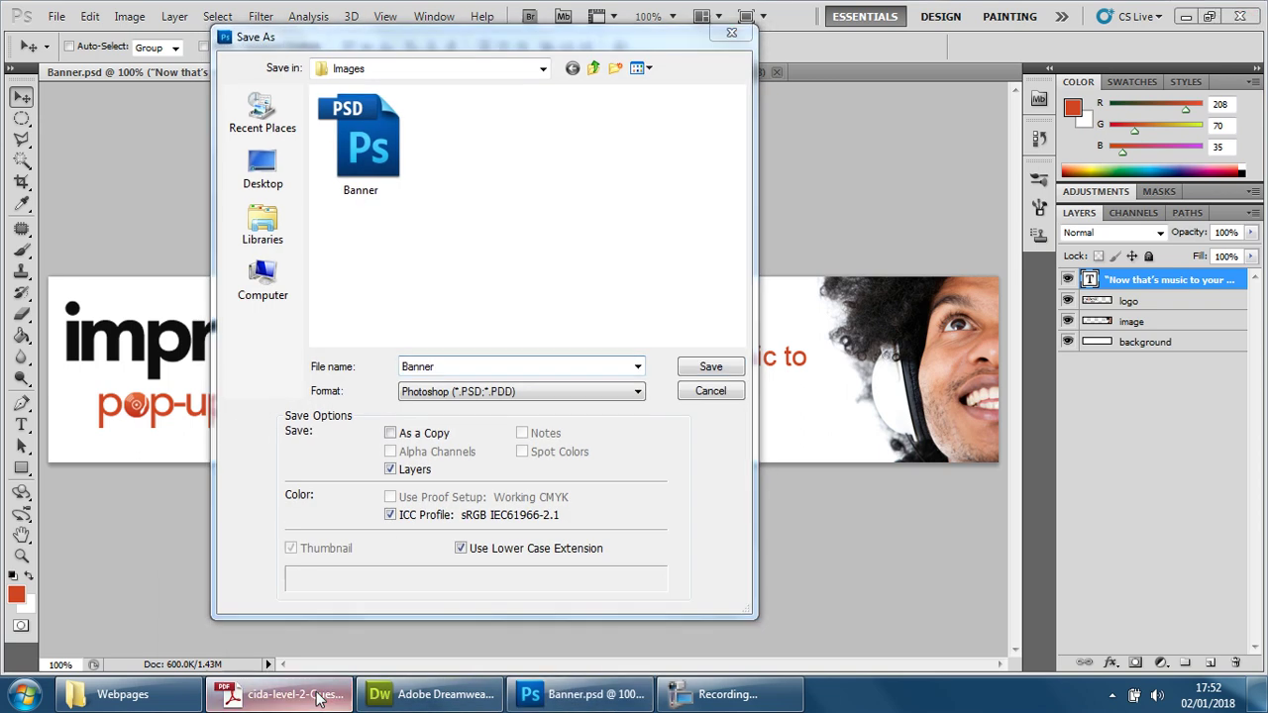
click(282, 693)
click(516, 397)
scroll(517, 396, down, 5)
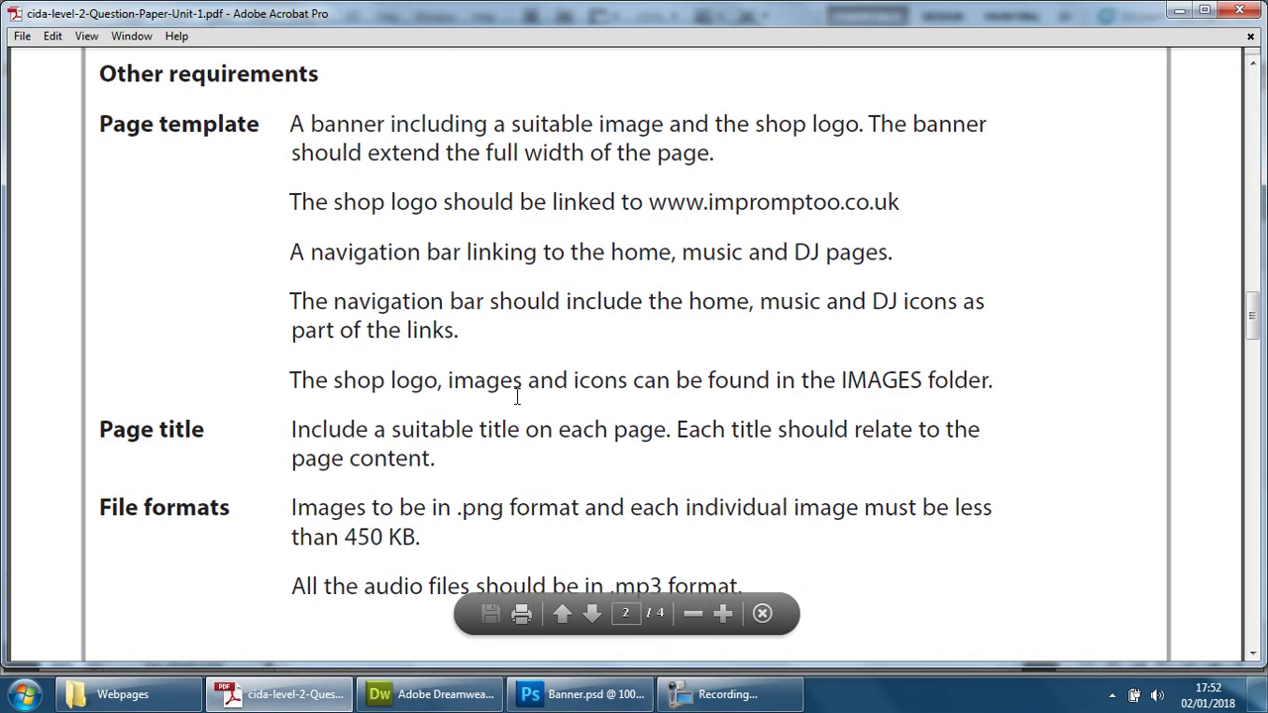
key(alt+Tab)
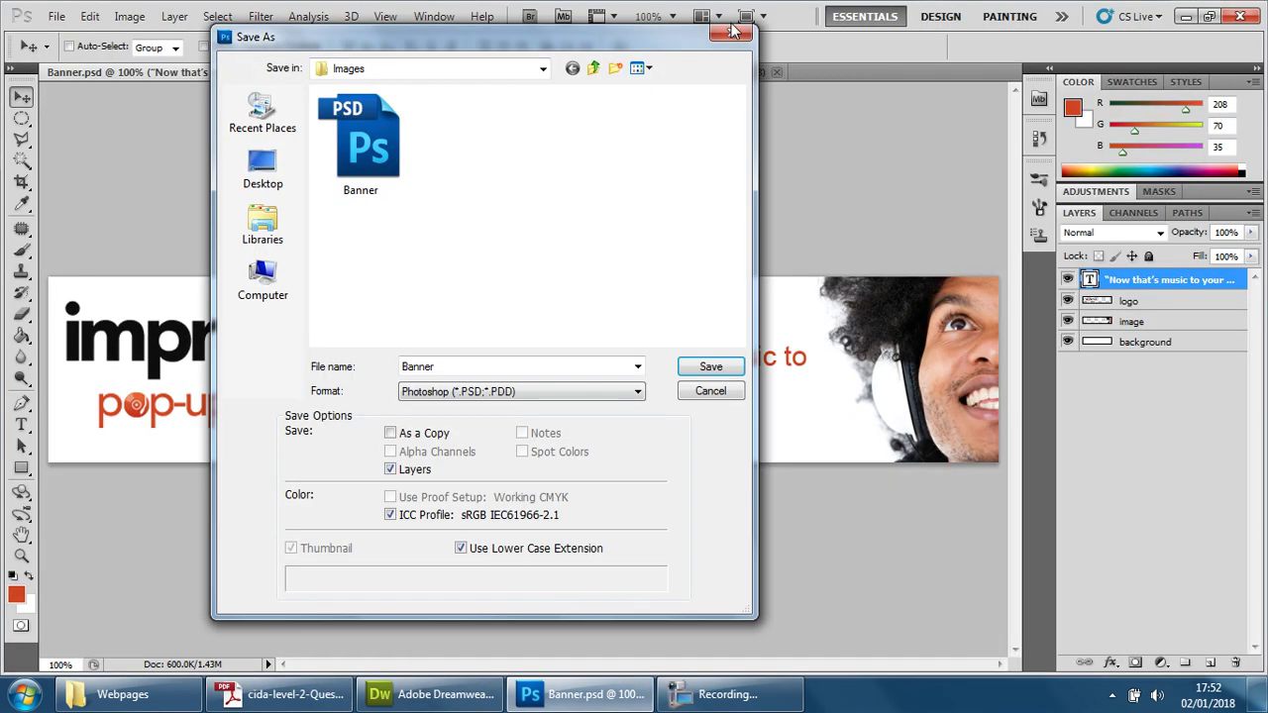
Cancel Save As and check the question paper's .png format and 450 KB limit
click(730, 38)
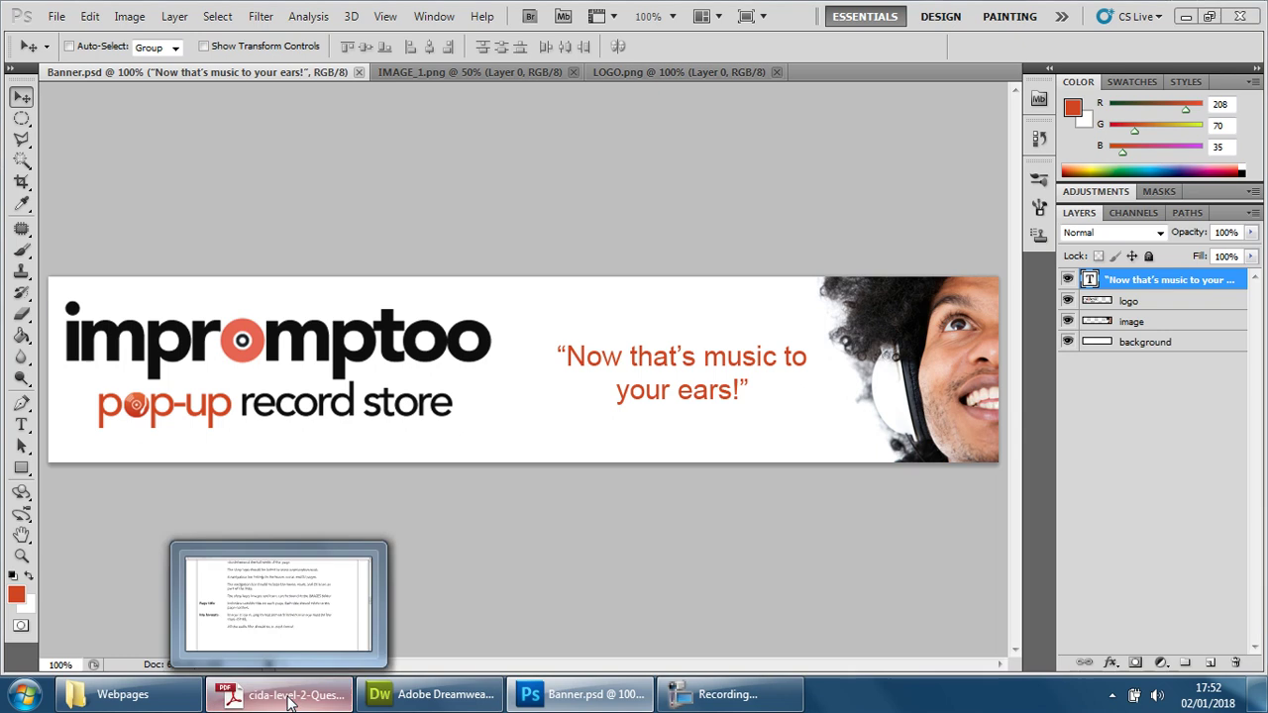
click(283, 694)
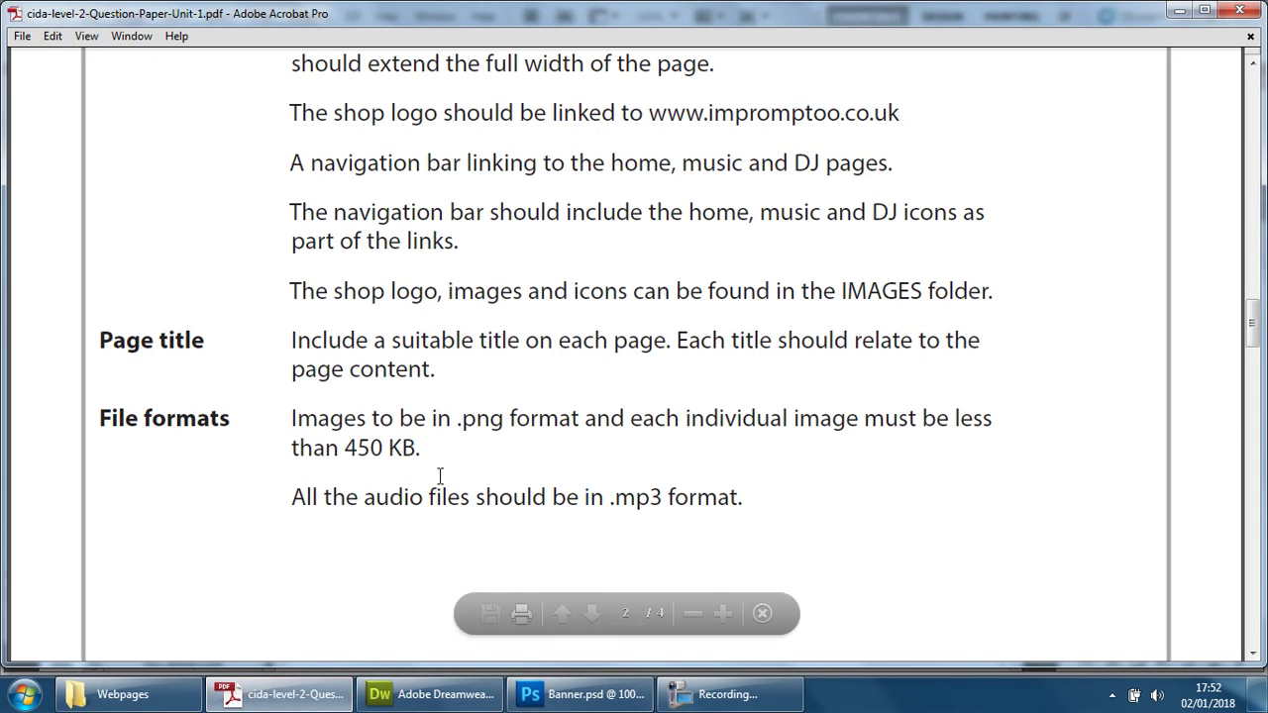
double_click(483, 420)
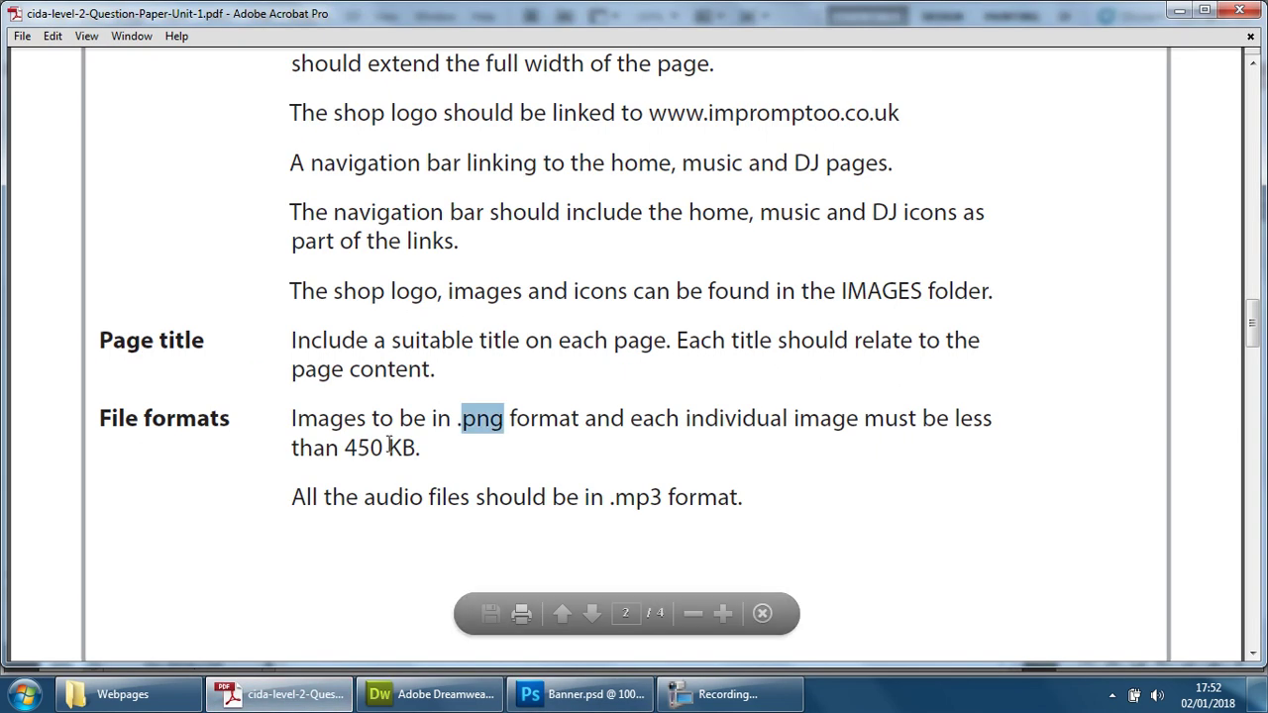
click(958, 419)
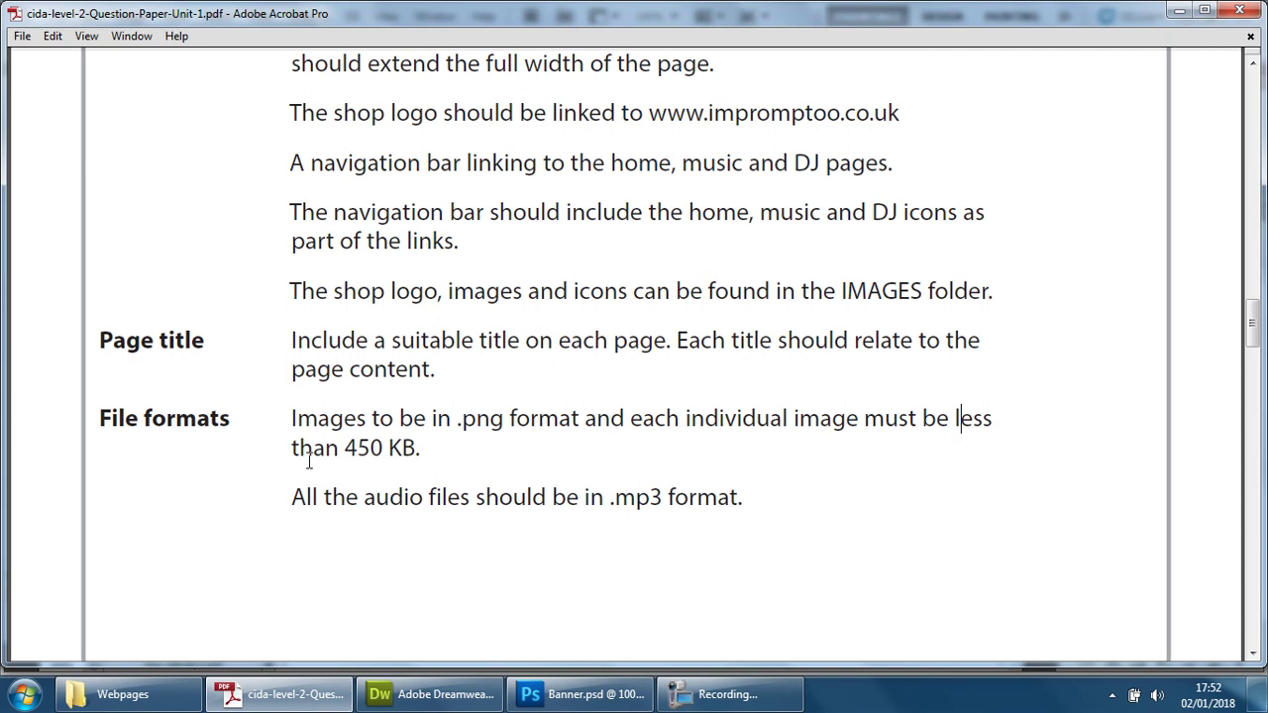
drag(346, 448, 387, 448)
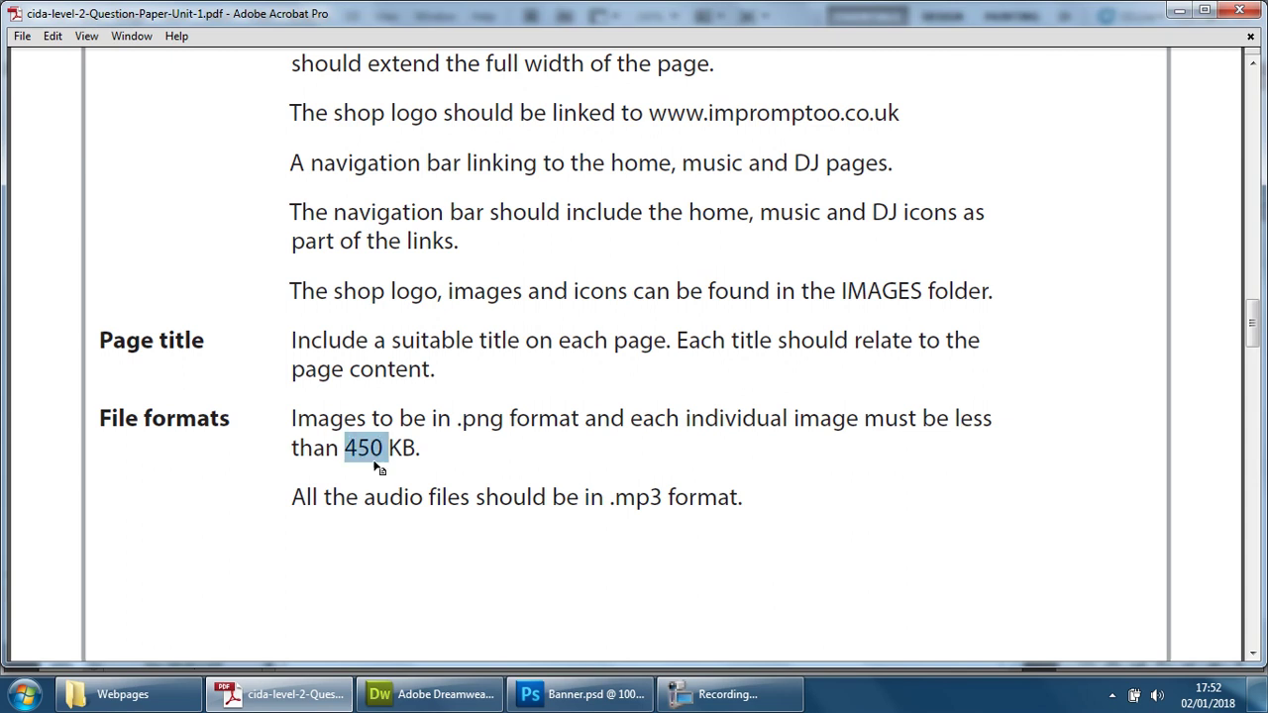
click(365, 450)
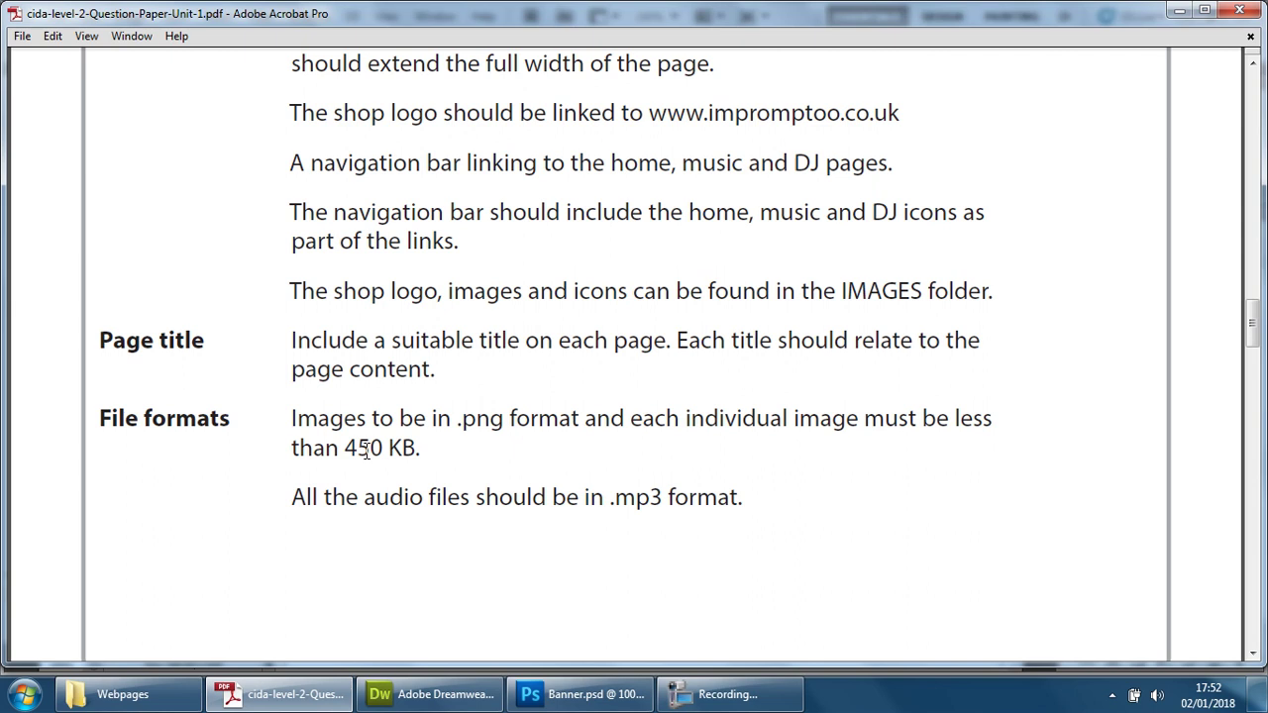
click(584, 694)
In Save for Web, keep PNG-8 as the banner's output format and start saving
click(58, 19)
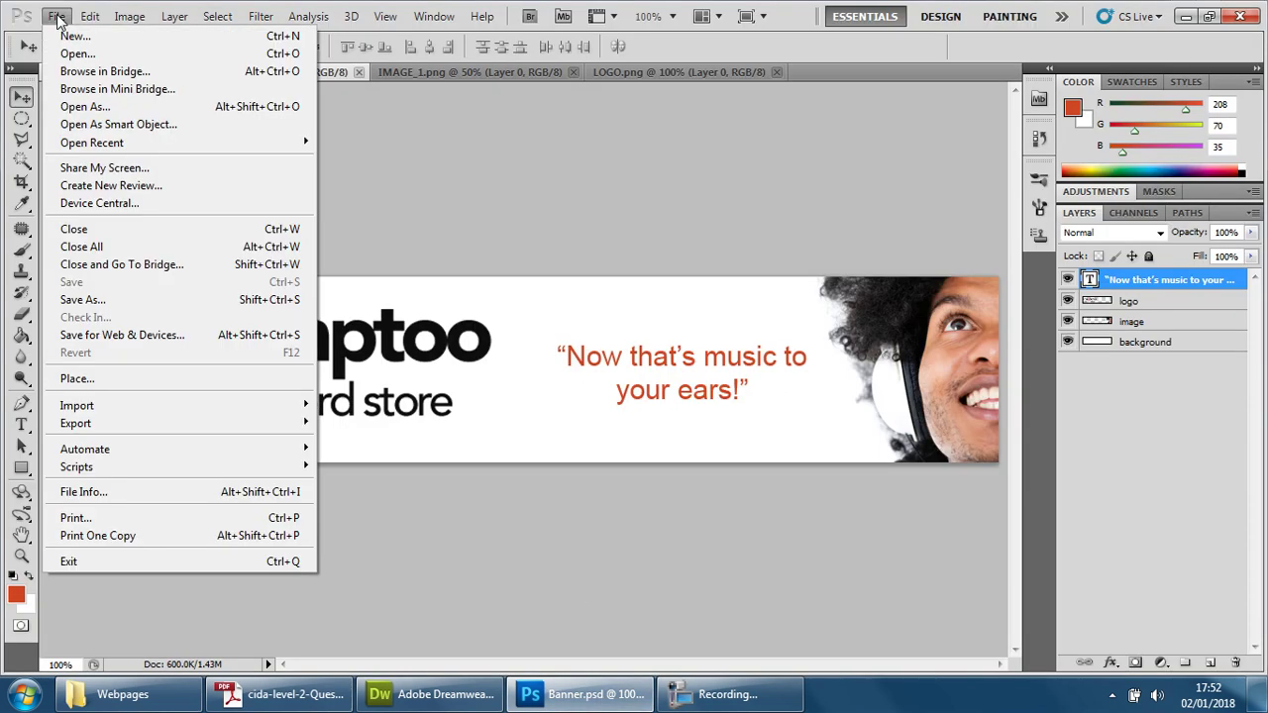
click(171, 337)
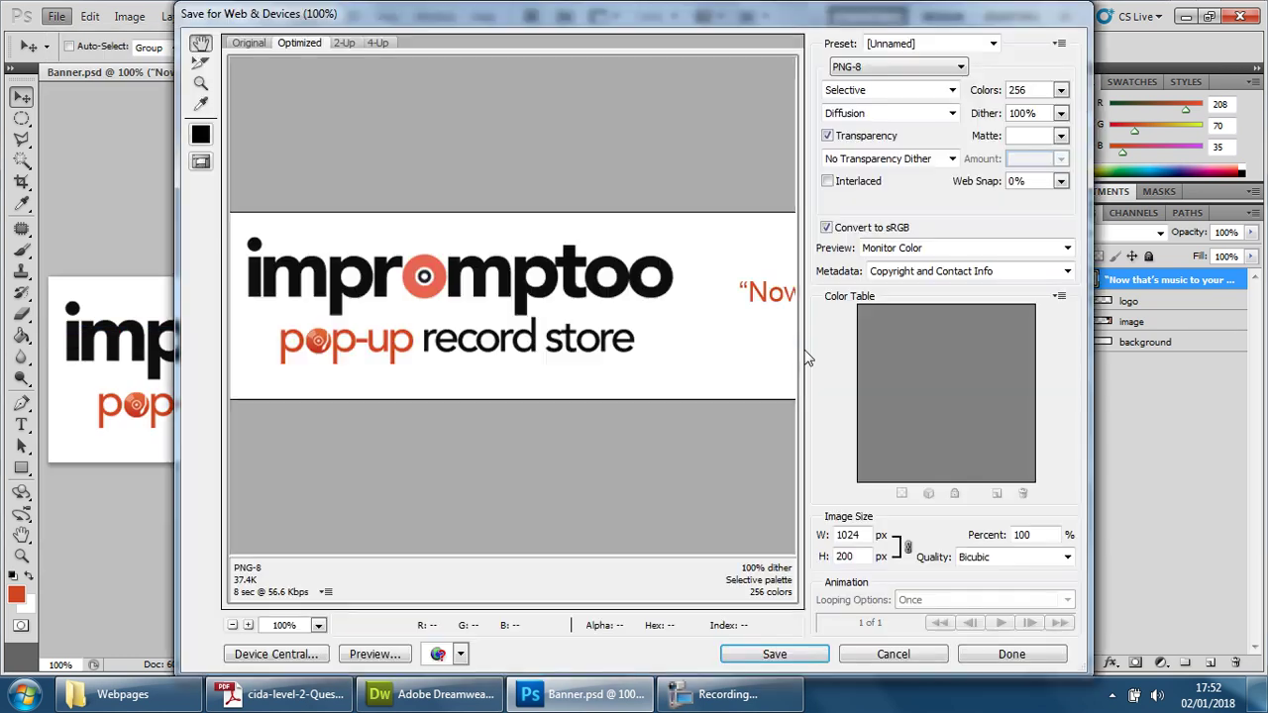
click(913, 77)
click(860, 116)
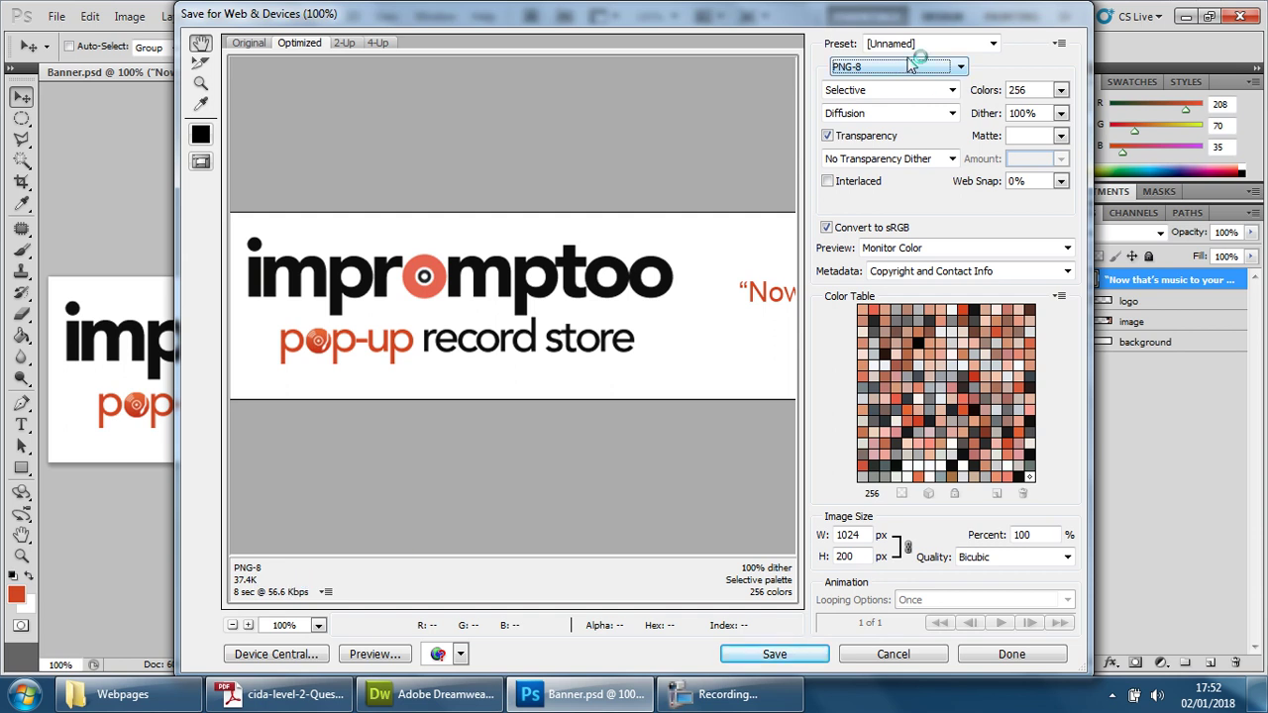
click(796, 657)
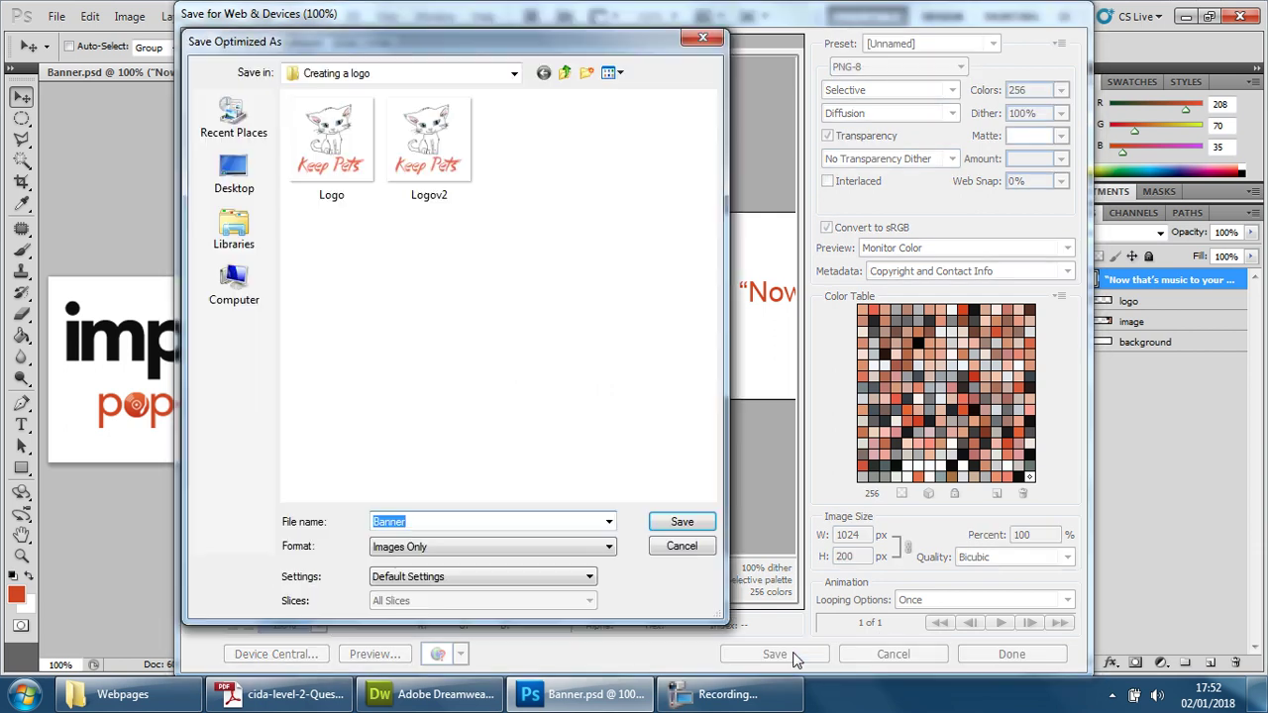
Browse to Jan 2017 > Exam > Assets > Images and save Banner.png there
click(514, 73)
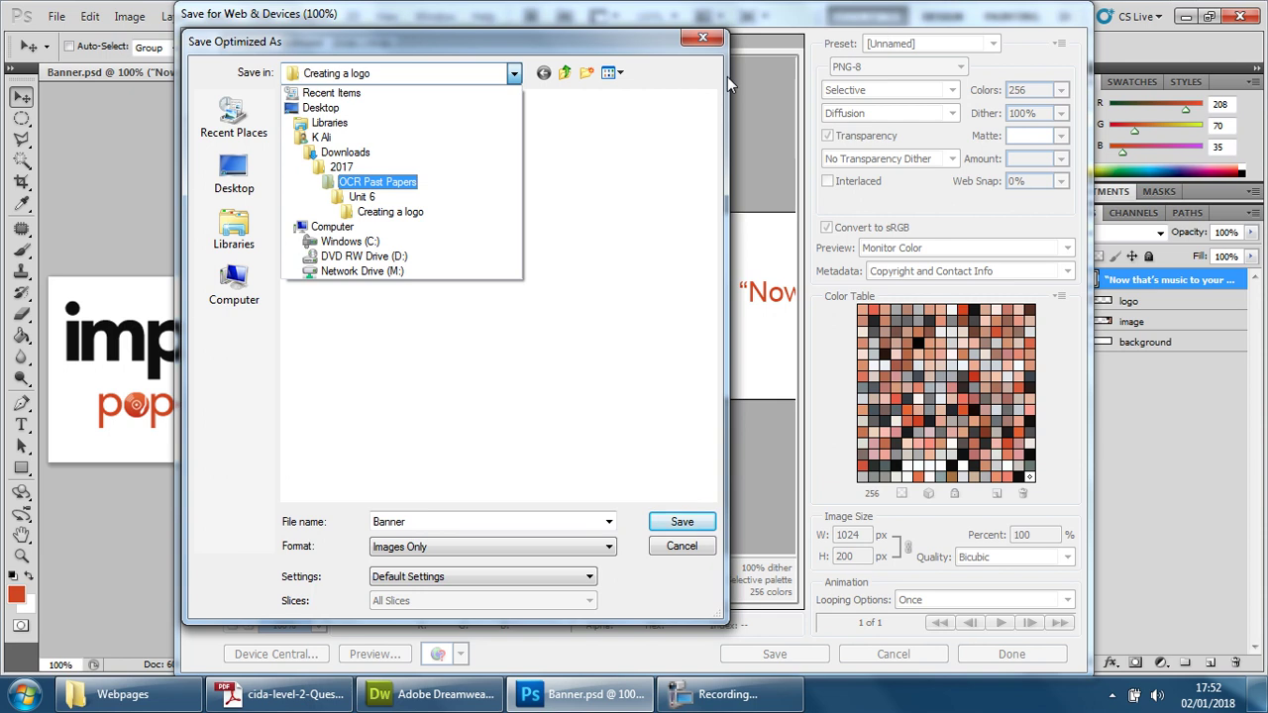
click(360, 170)
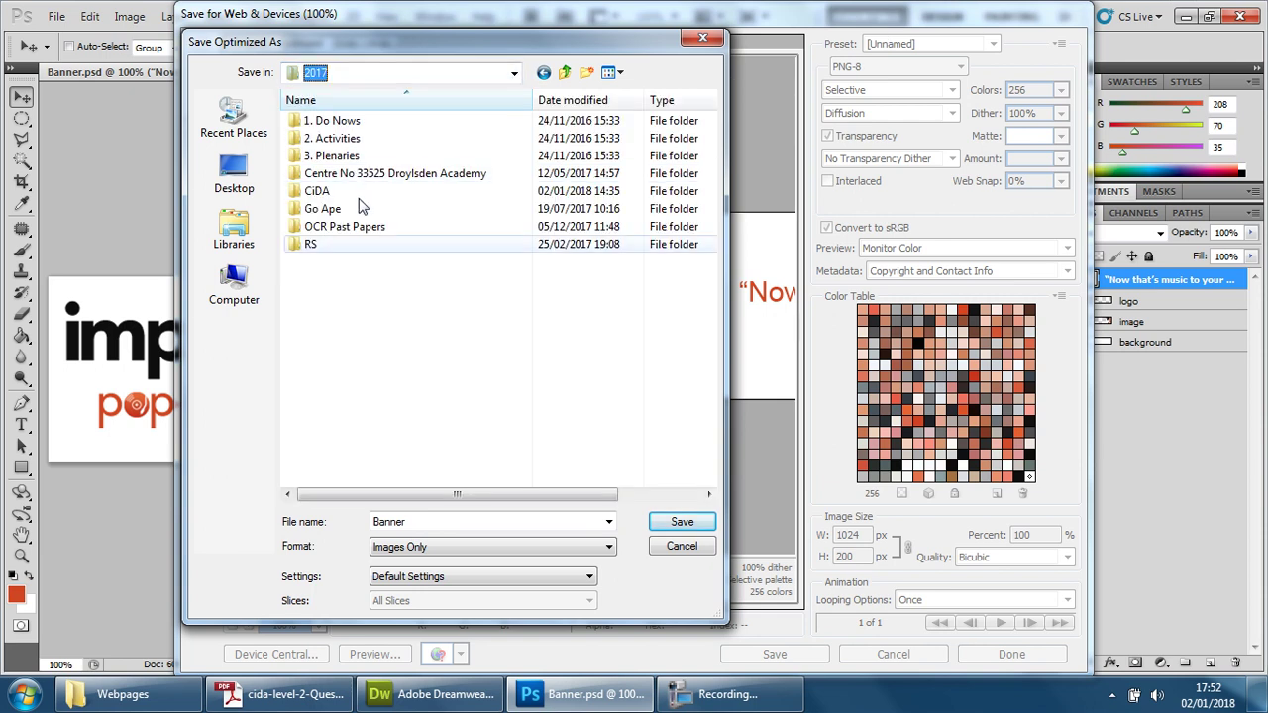
double_click(353, 191)
click(351, 172)
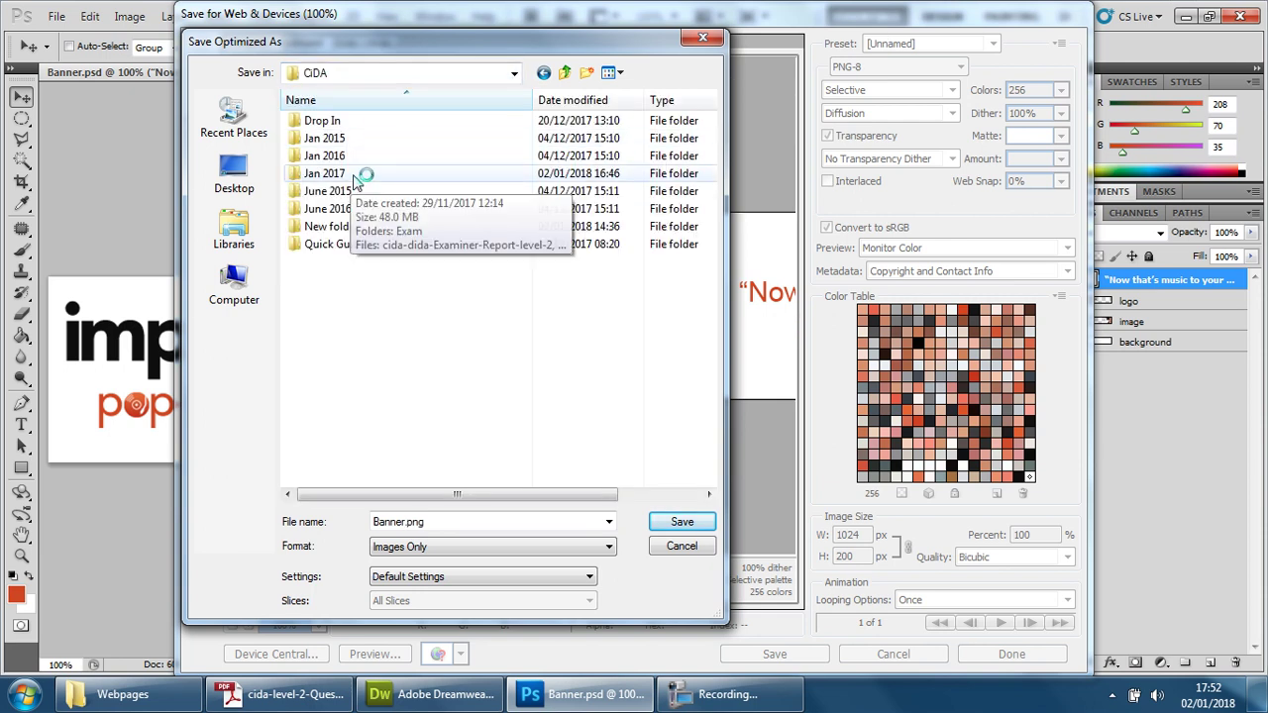
click(335, 174)
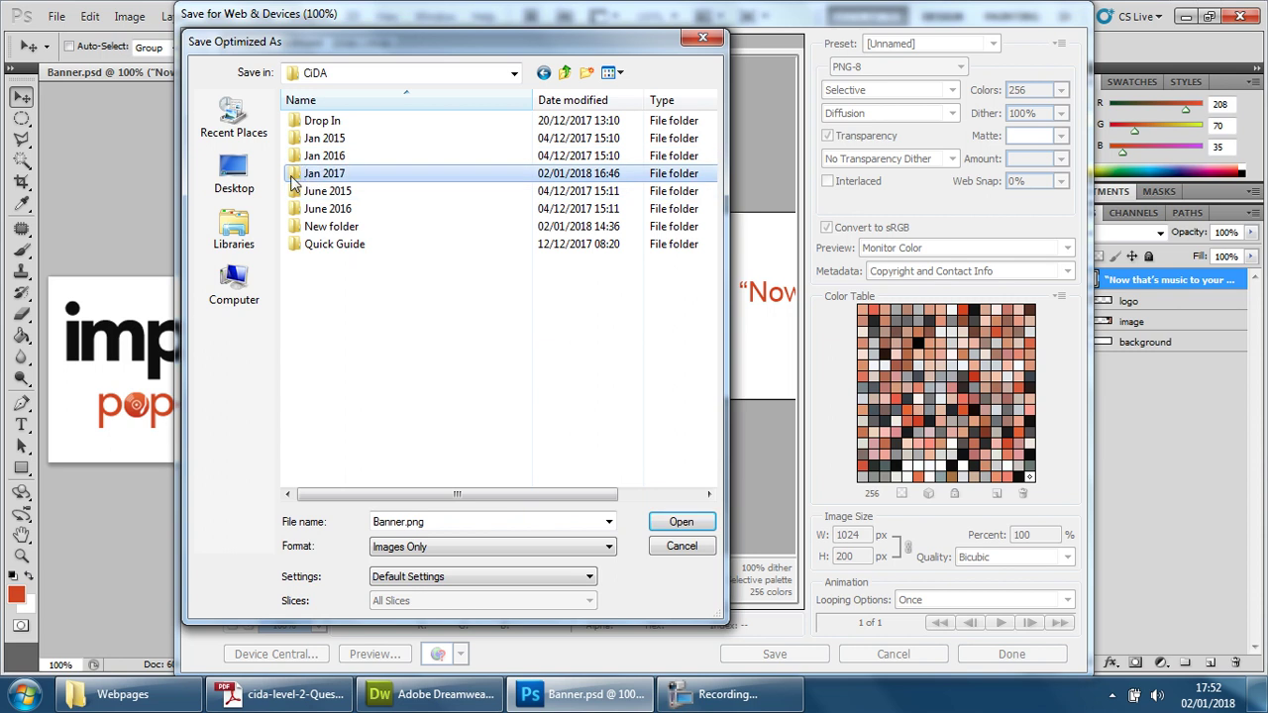
double_click(299, 176)
double_click(312, 125)
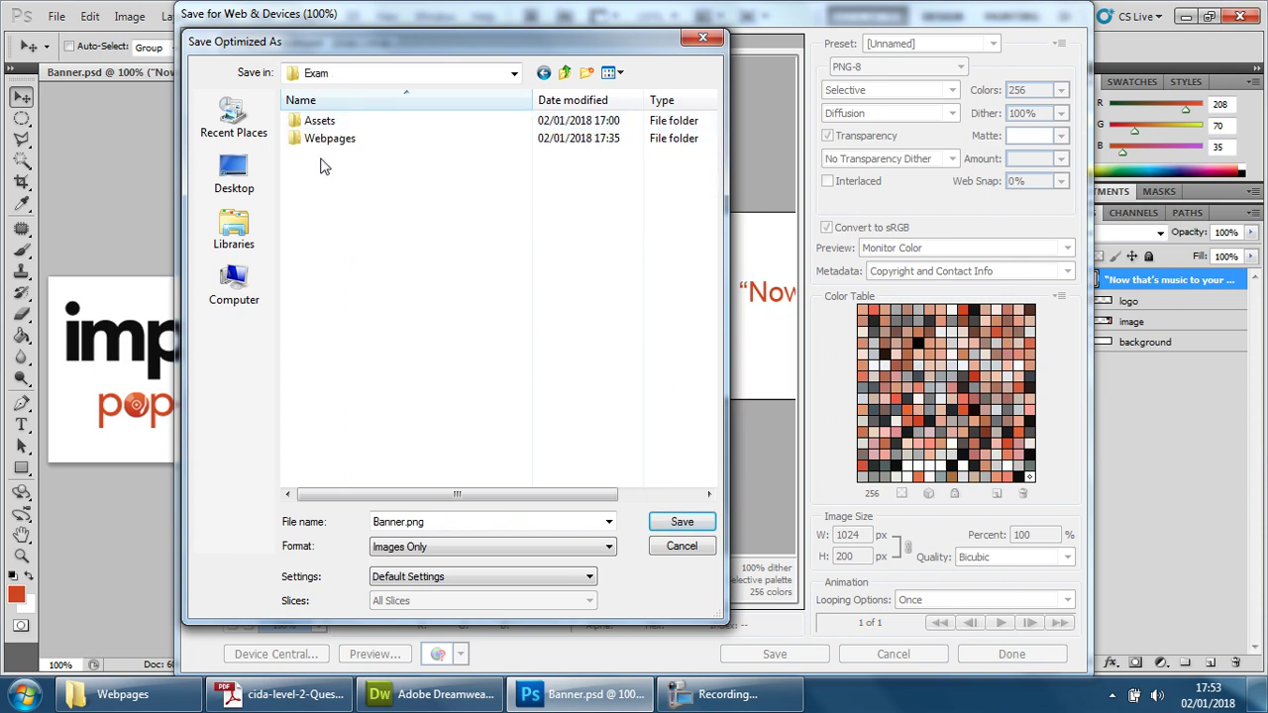
double_click(322, 121)
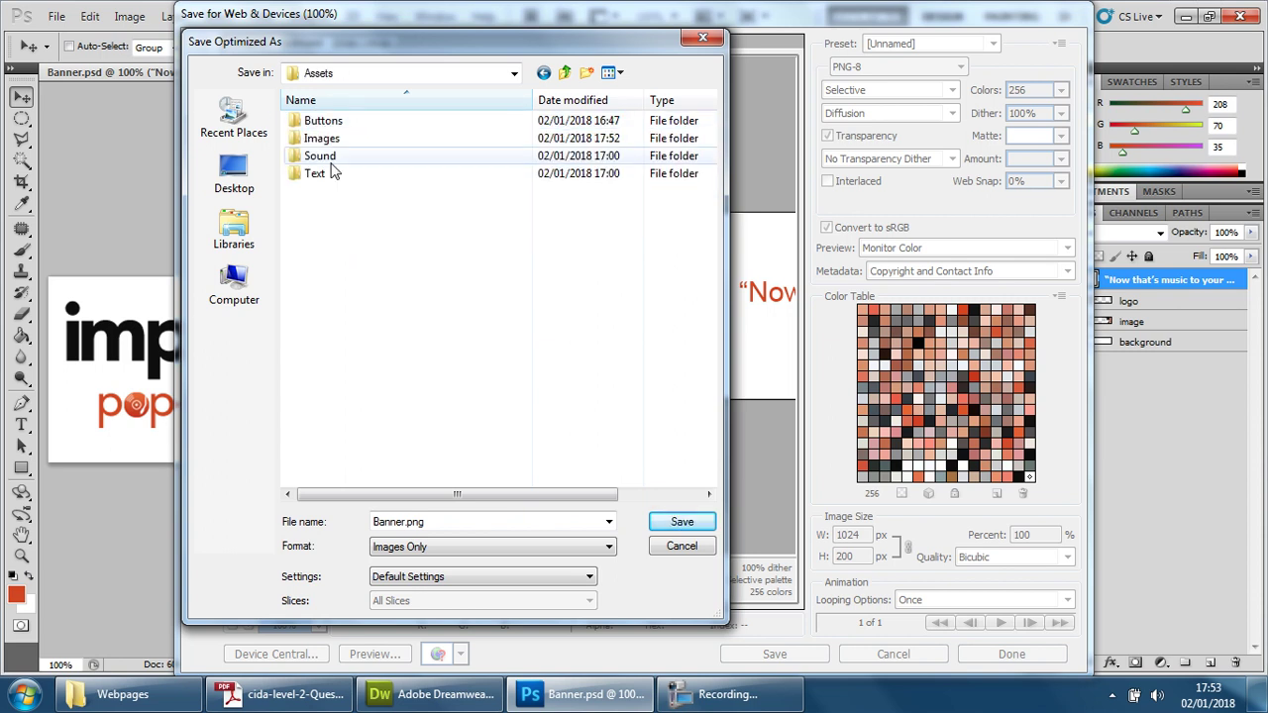
double_click(329, 138)
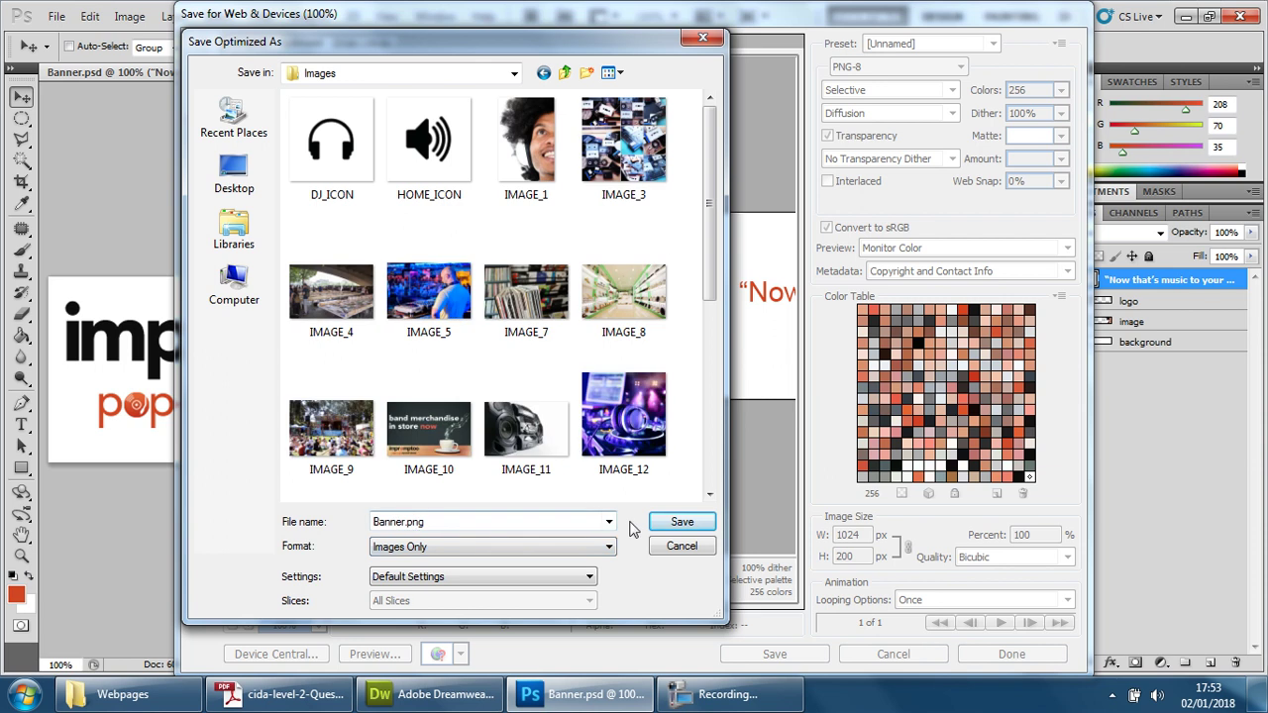
click(701, 525)
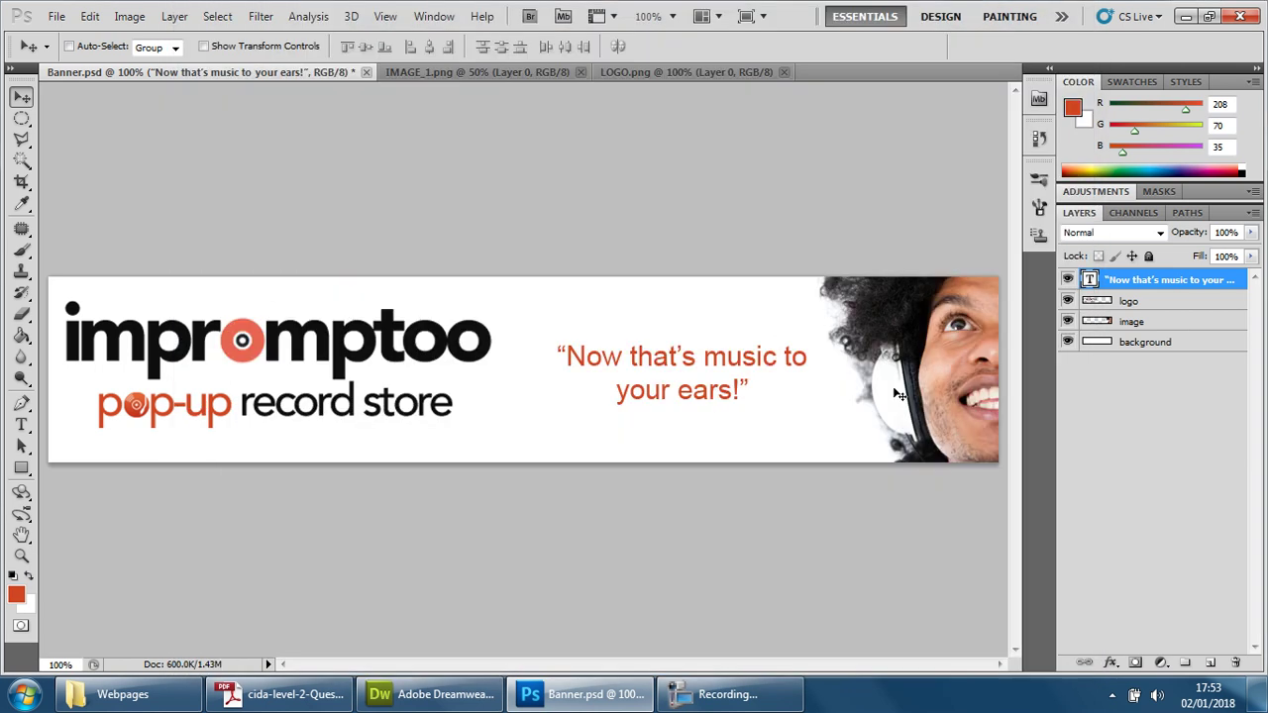
Minimize Photoshop and Acrobat, then open Dreamweaver's Insert menu toward Image
click(1185, 16)
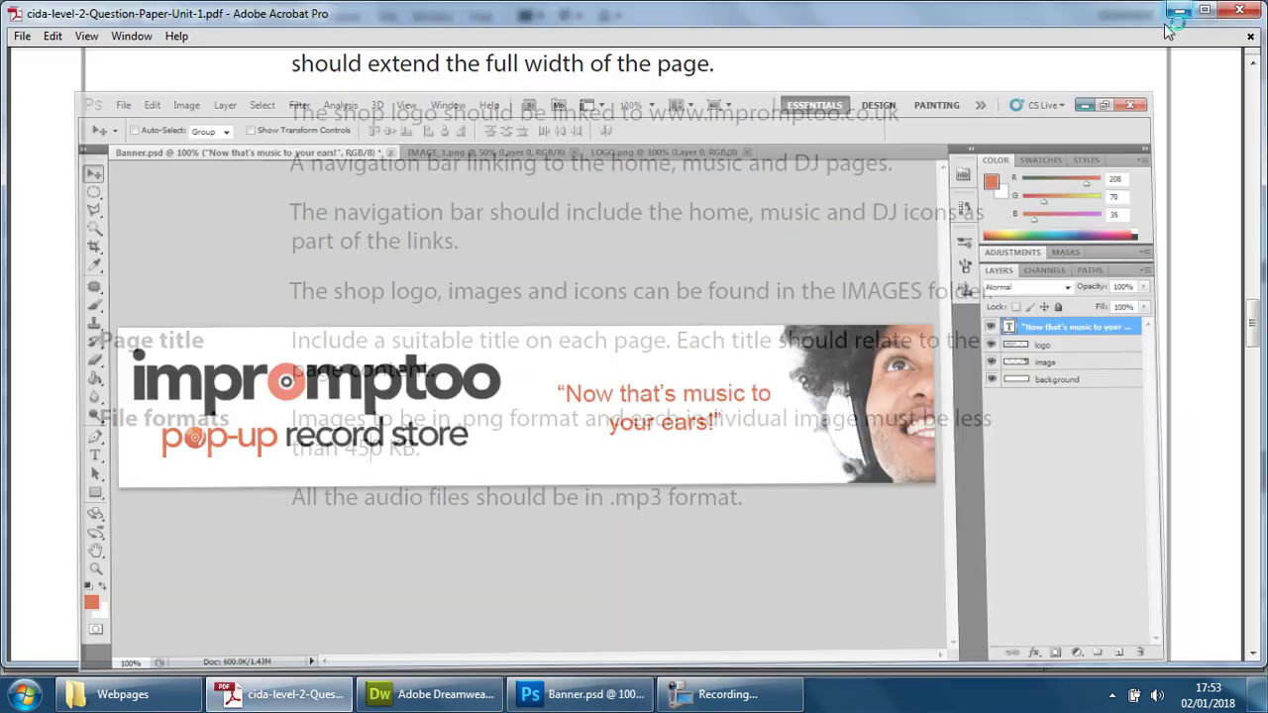
click(1183, 14)
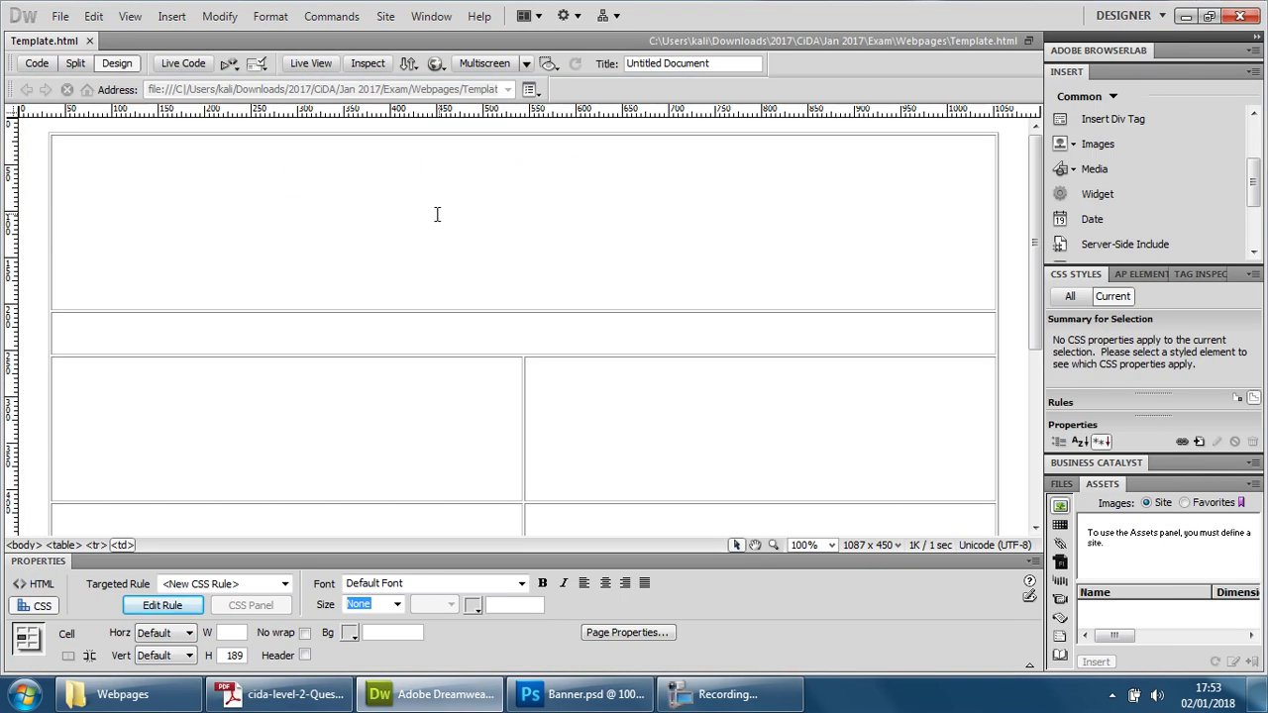
click(172, 17)
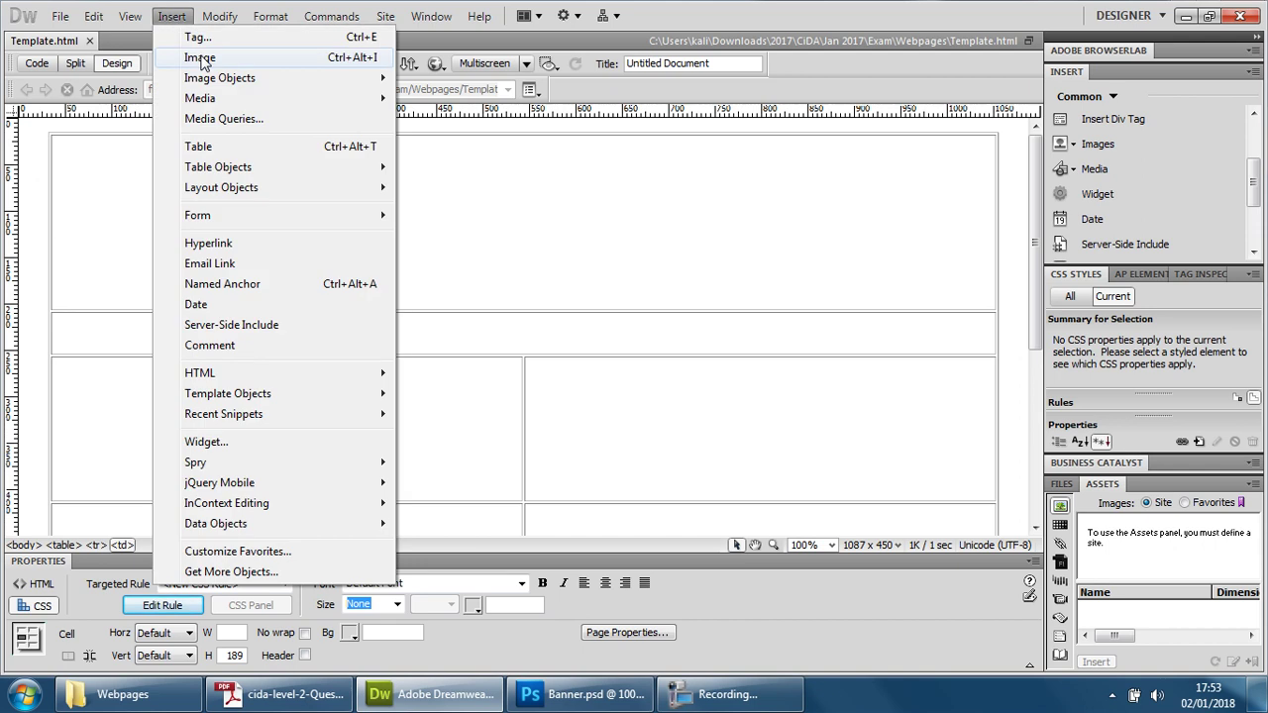
mouse_move(224, 77)
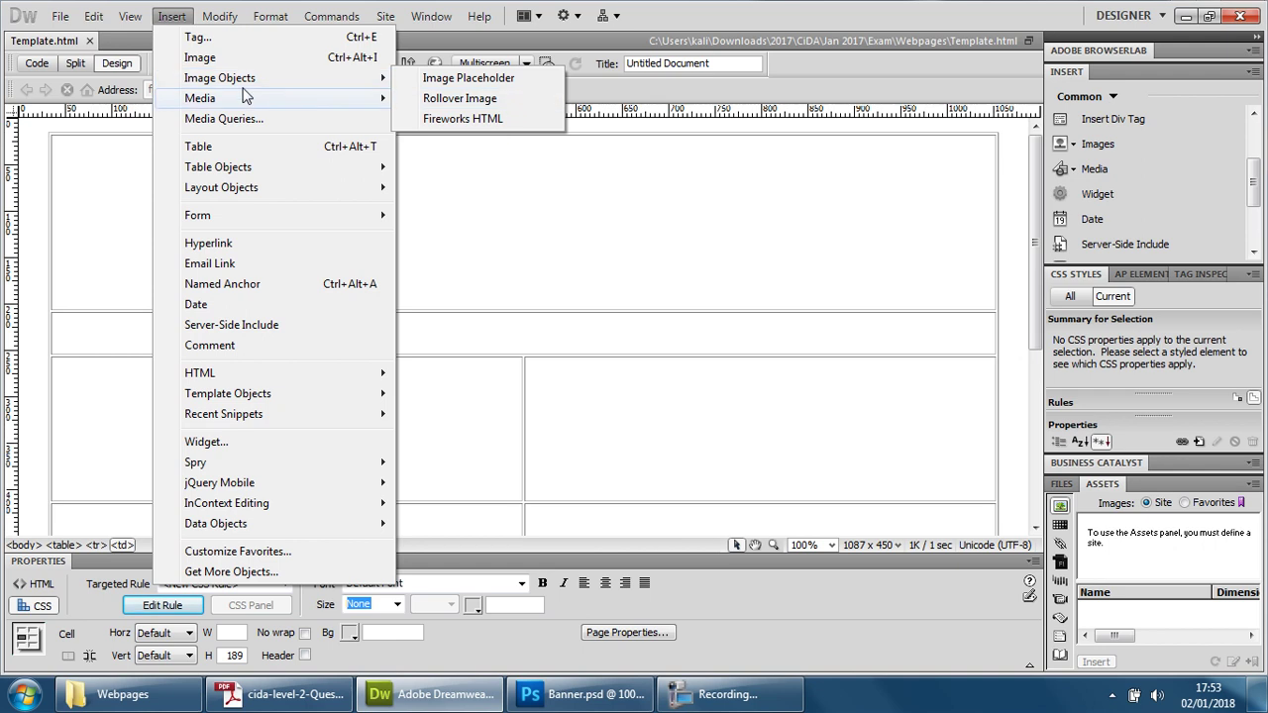
Insert an image and pick Banner.png from the Exam folder's Assets > Images as its source
click(310, 66)
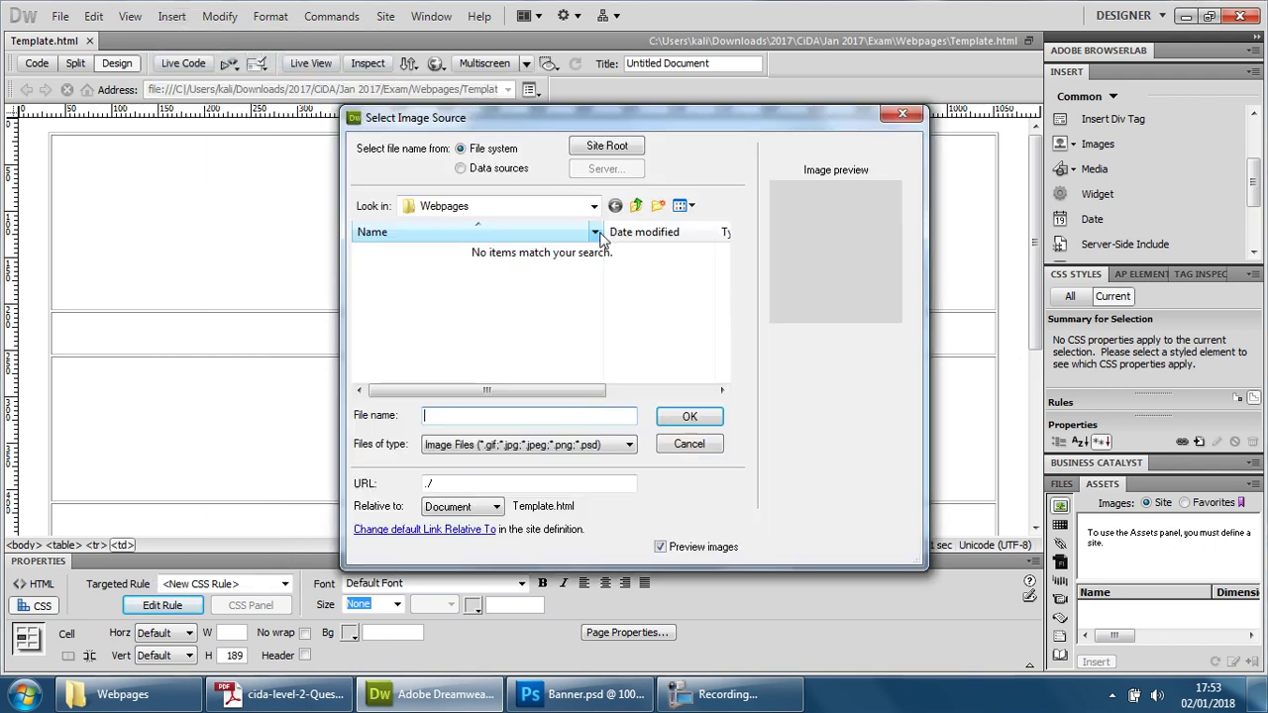
click(636, 207)
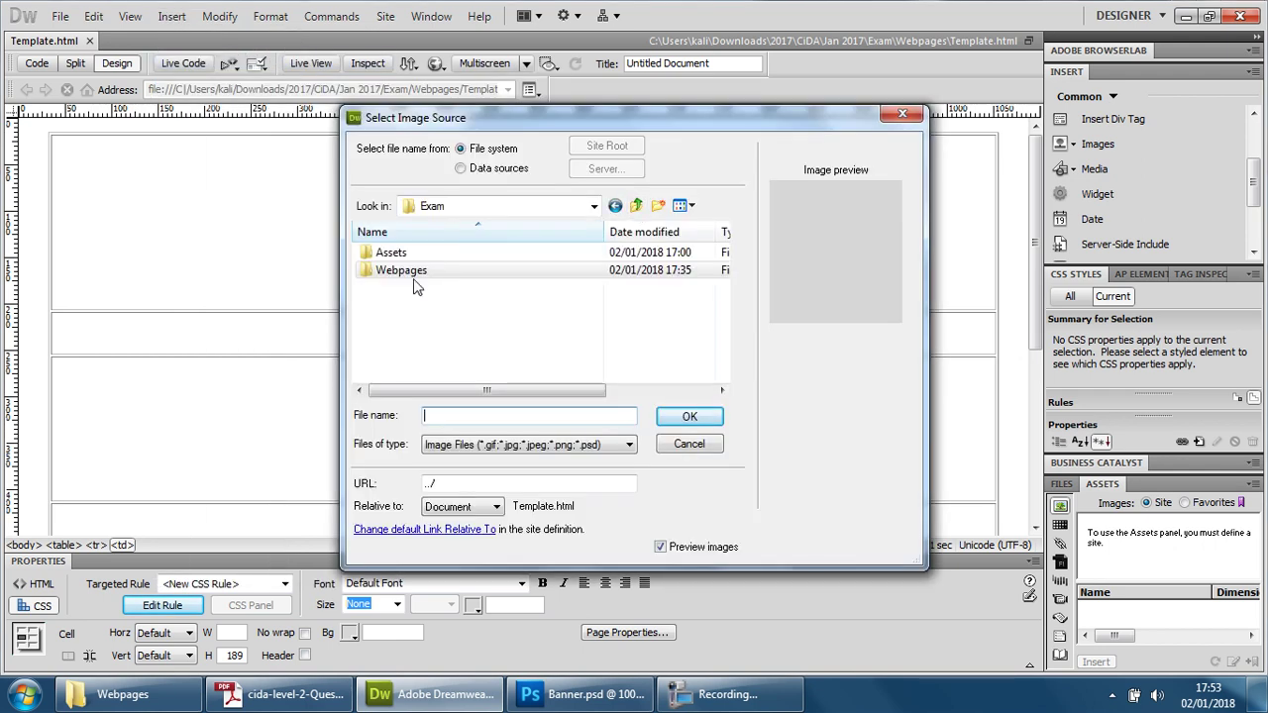
double_click(380, 254)
click(394, 271)
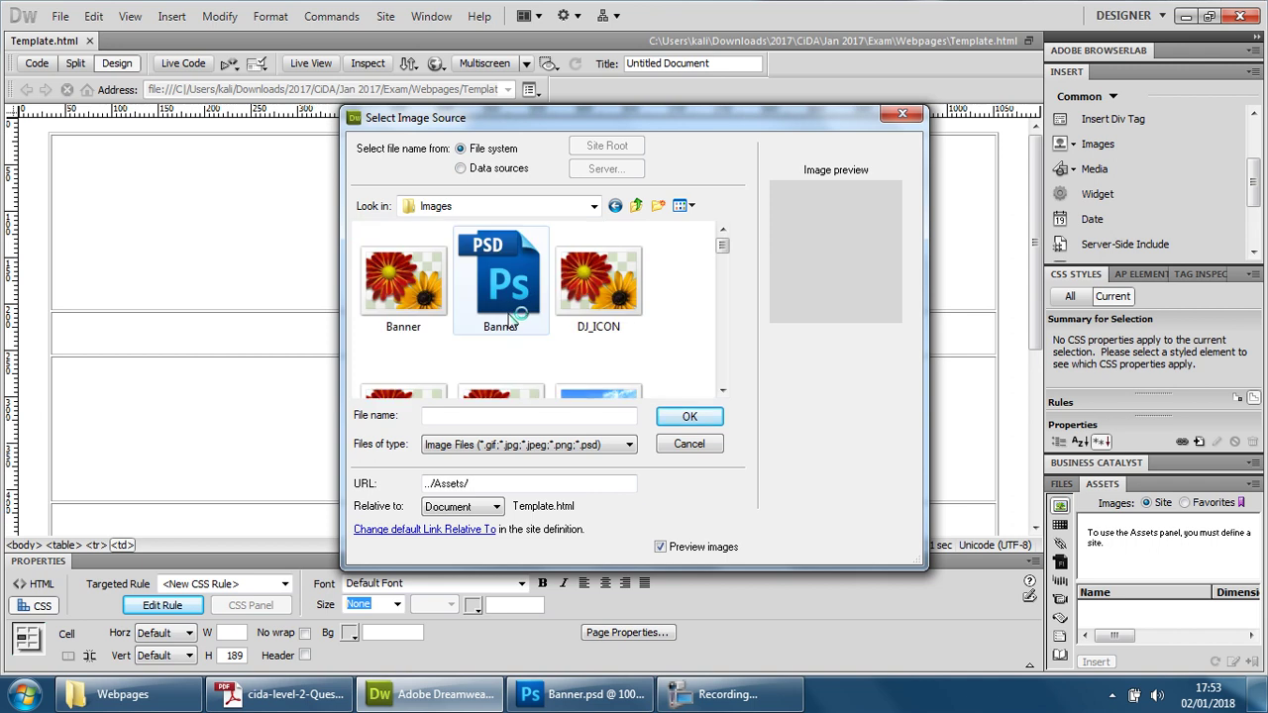
click(426, 315)
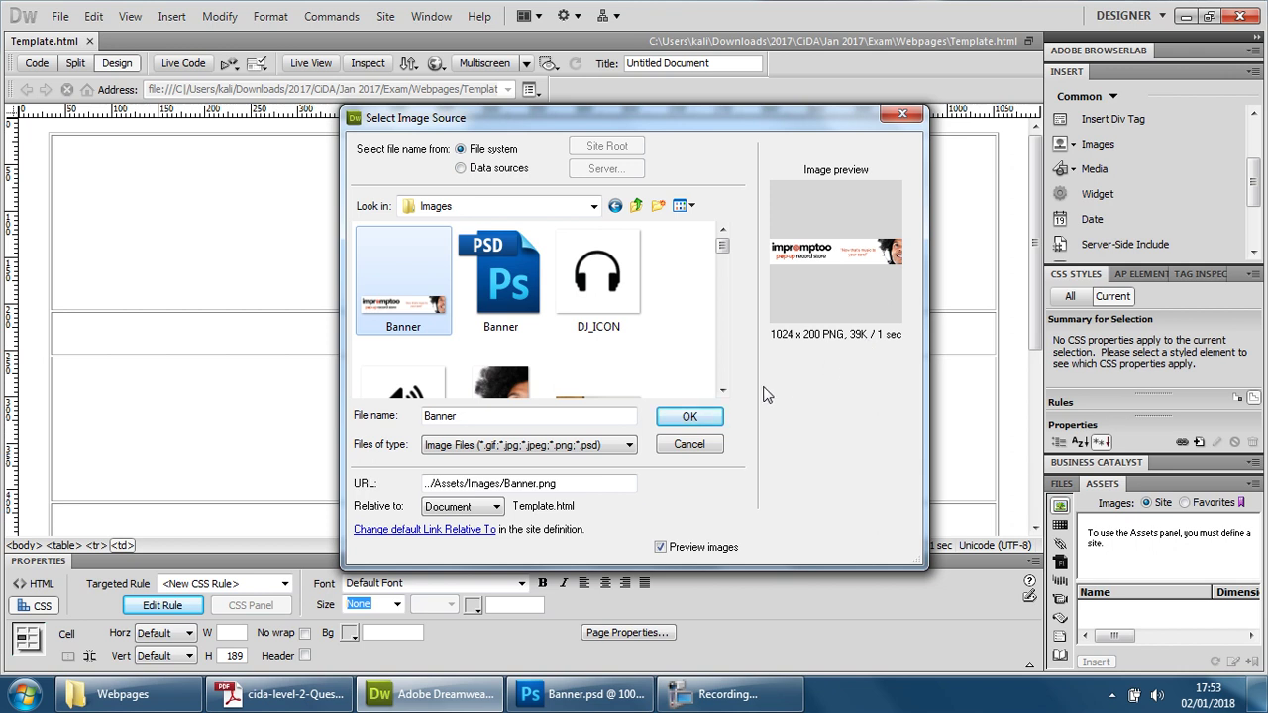
click(699, 420)
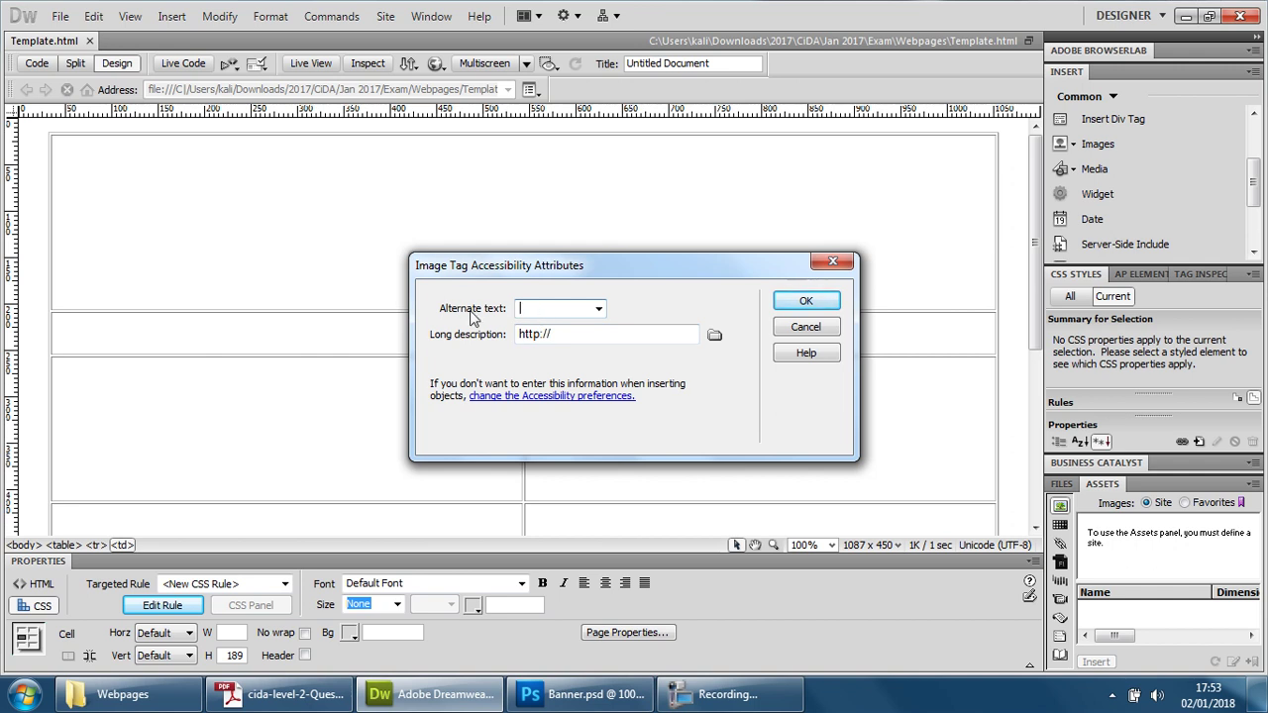
click(282, 694)
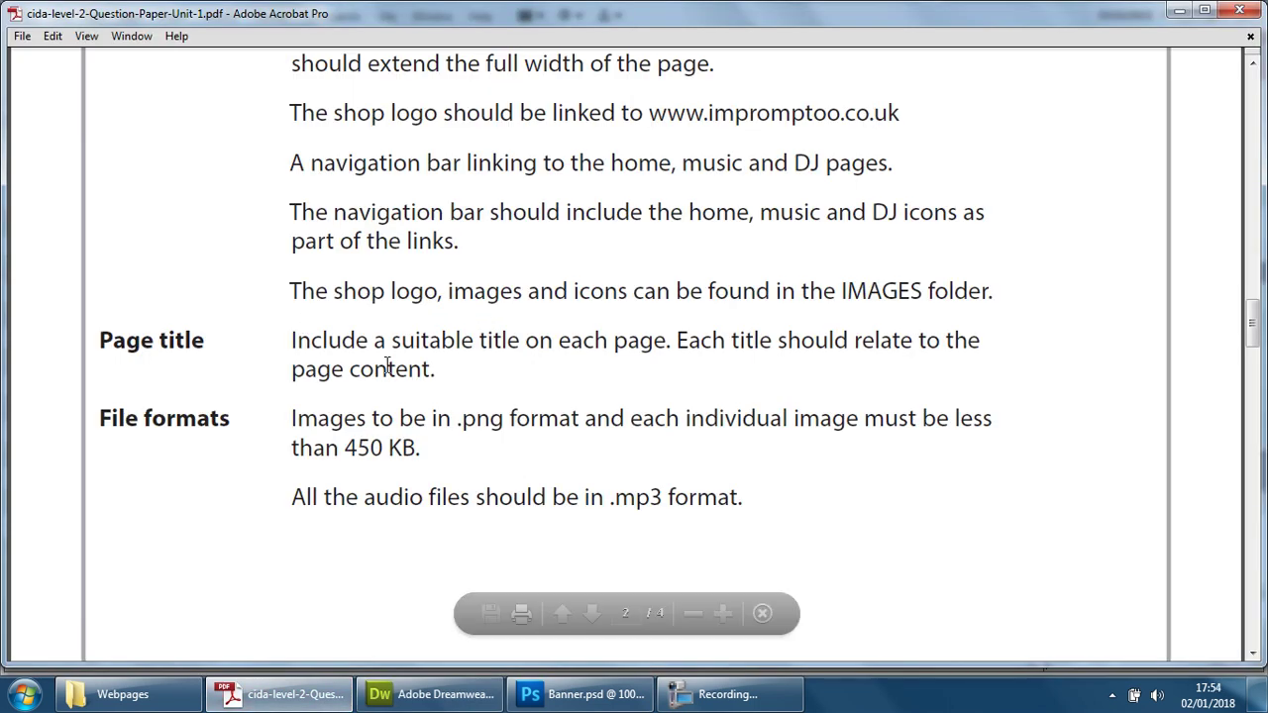
scroll(387, 366, up, 1)
scroll(526, 384, up, 1)
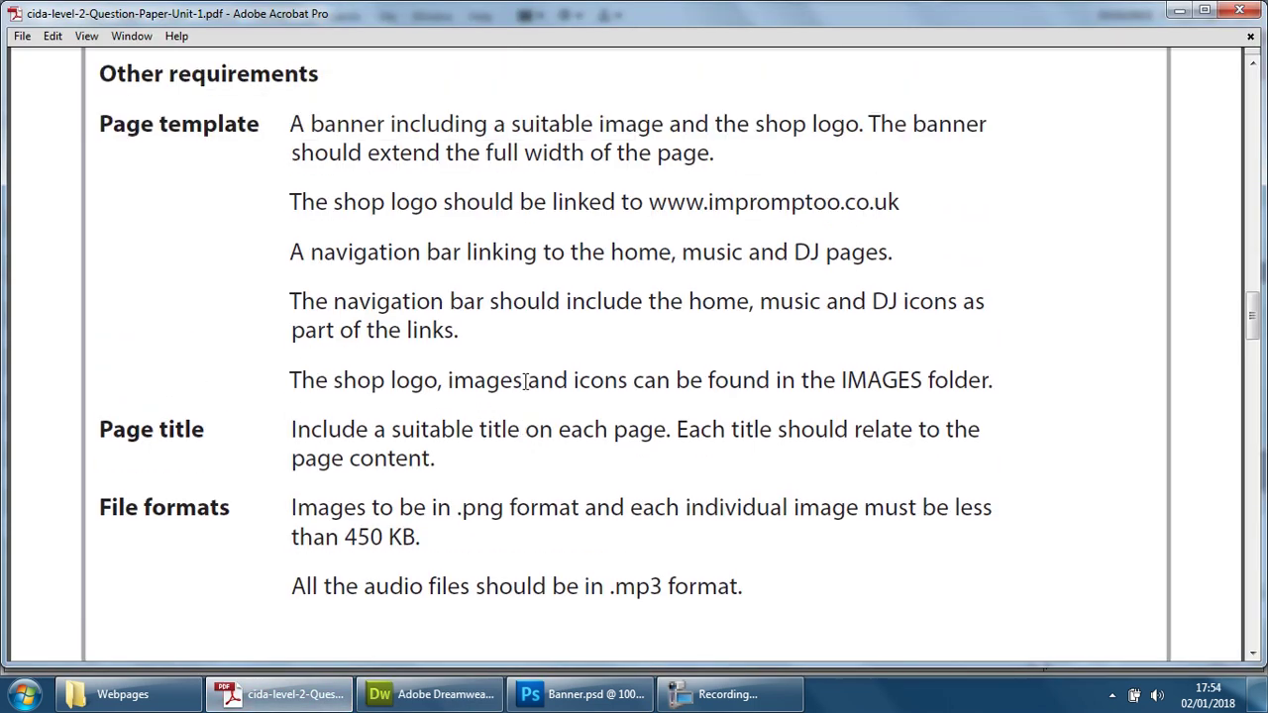
scroll(526, 384, up, 5)
scroll(526, 384, down, 5)
scroll(526, 381, down, 10)
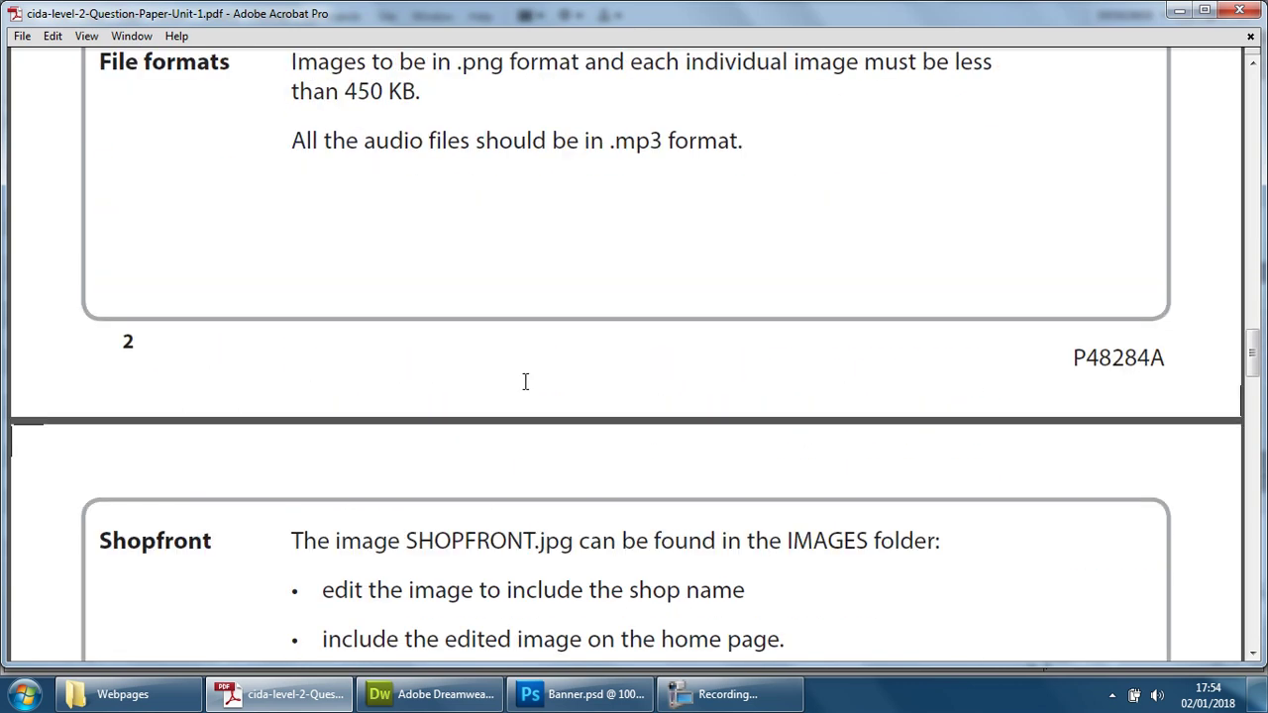
scroll(526, 382, up, 15)
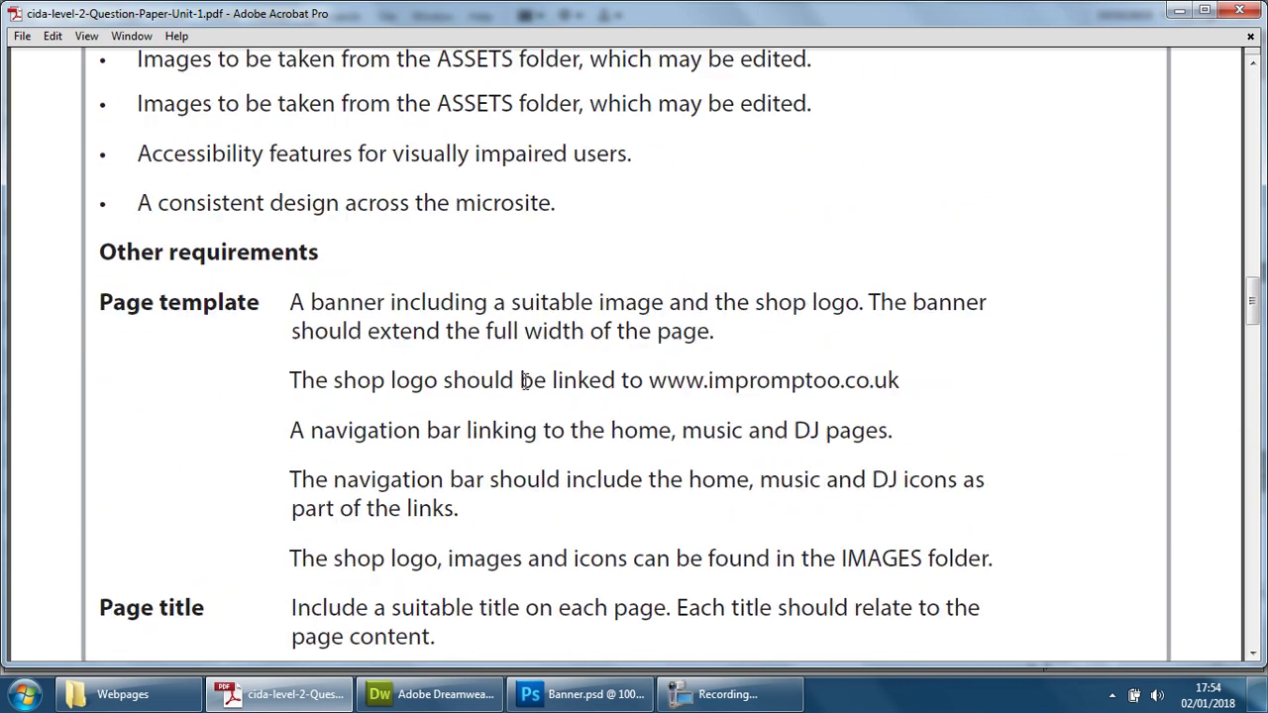
double_click(208, 200)
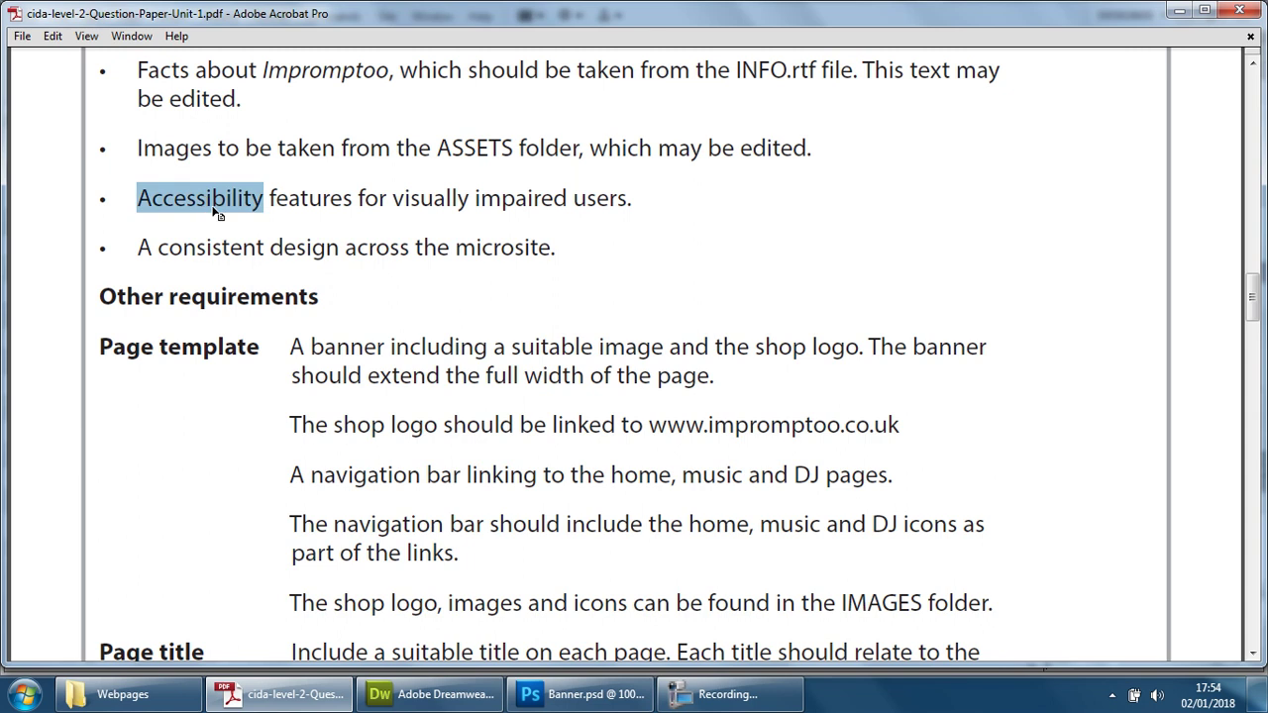
double_click(444, 201)
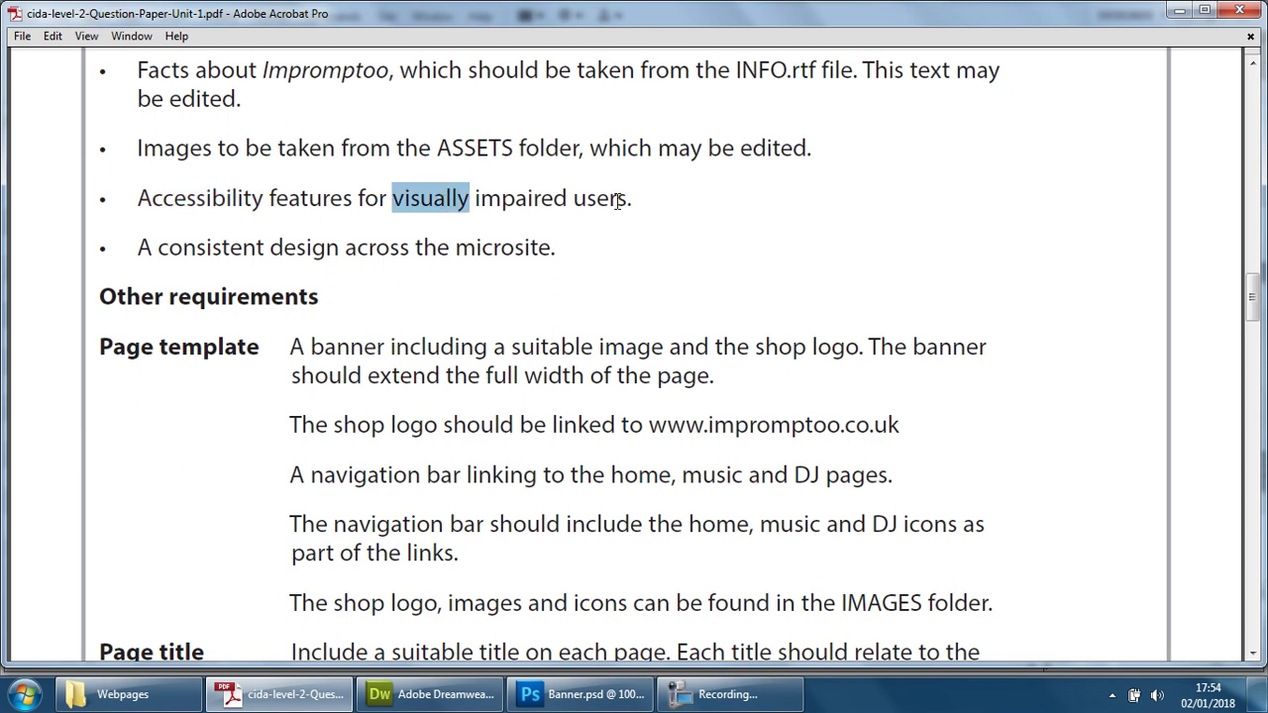
click(1180, 10)
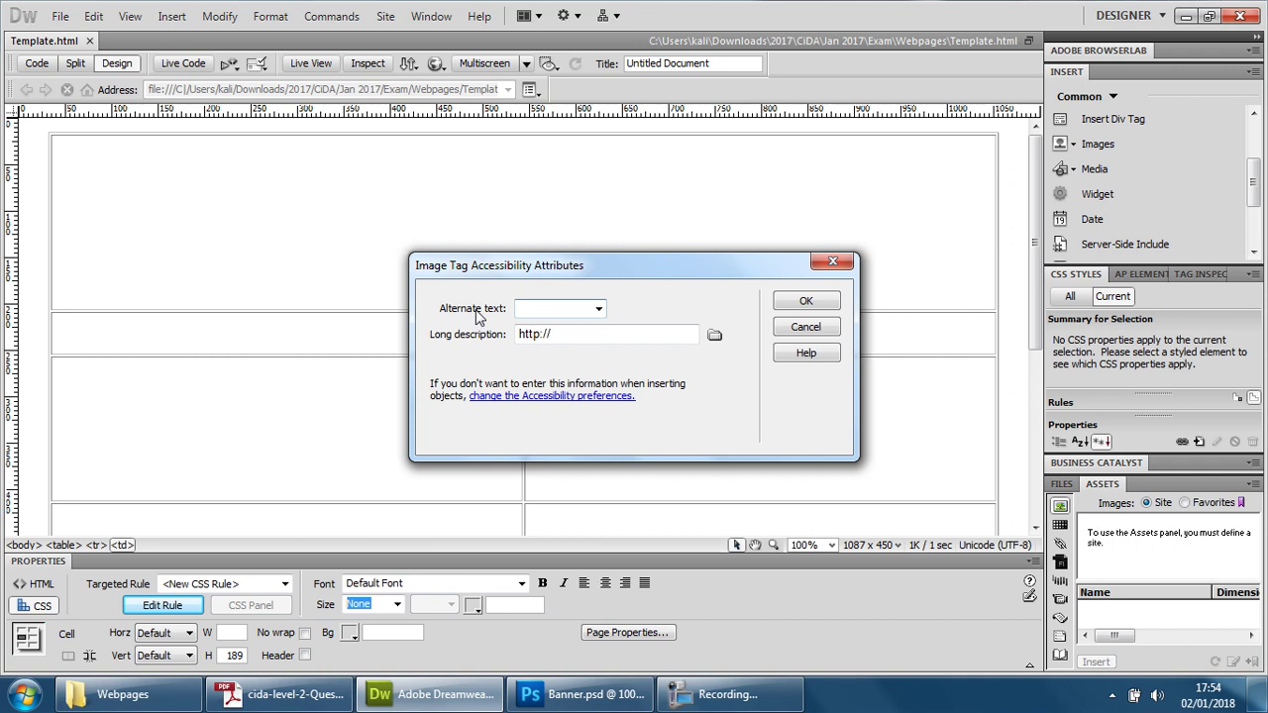
Give the banner the alternate text 'banner image with company logo' and insert it
click(557, 313)
text(banner image with company logo and slo)
key(BackSpace)
key(BackSpace)
key(BackSpace)
key(BackSpace)
key(BackSpace)
key(BackSpace)
key(BackSpace)
key(BackSpace)
key(BackSpace)
click(806, 301)
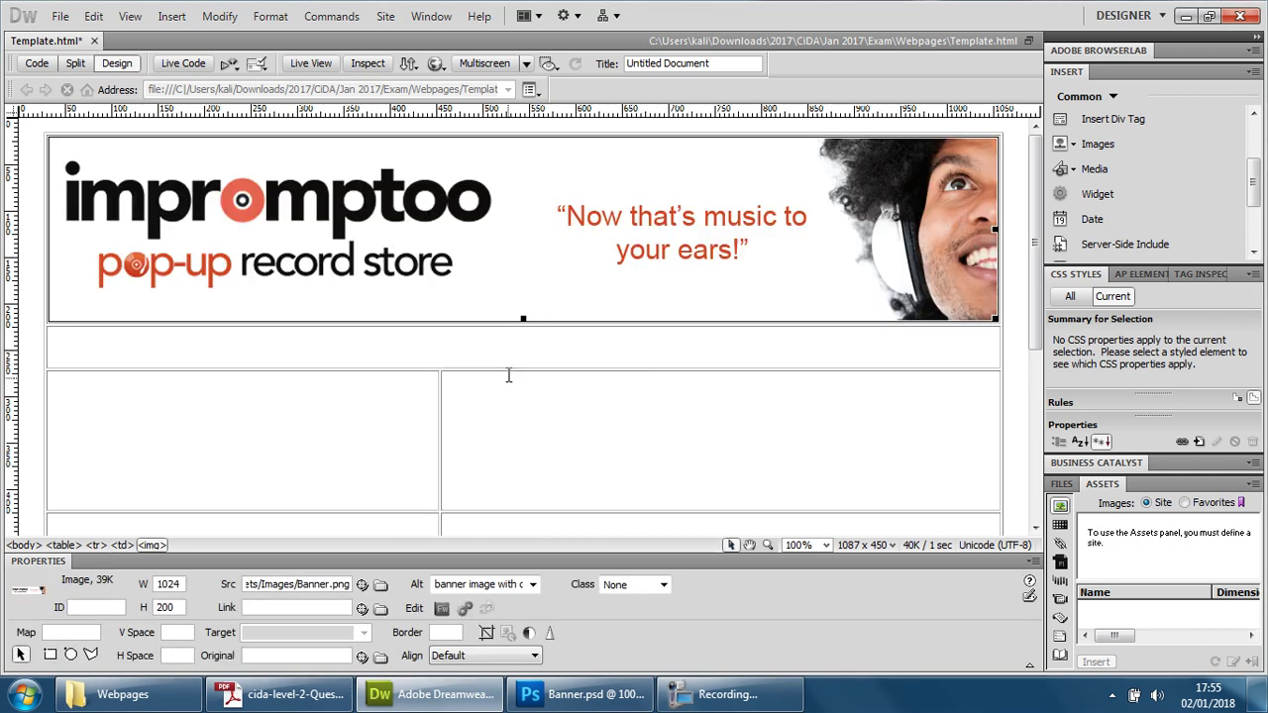
Drag the second table row under the banner taller, to 46 pixels
click(507, 349)
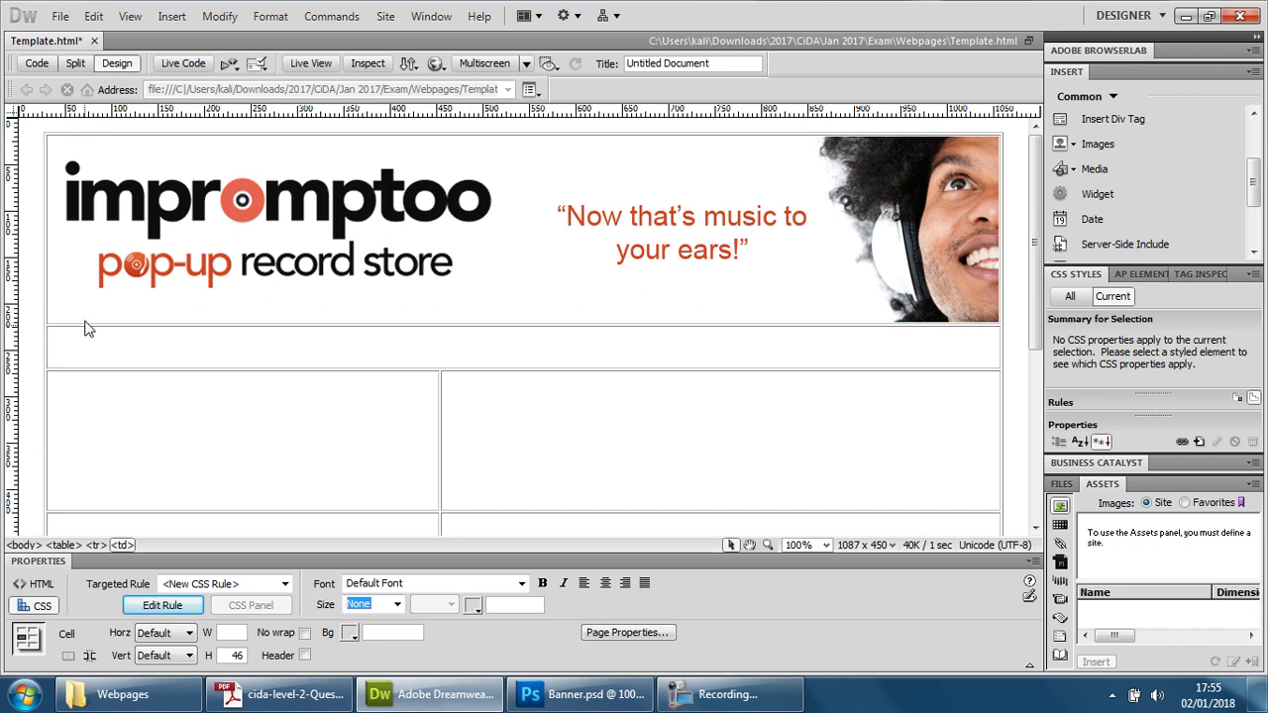
click(456, 369)
click(419, 335)
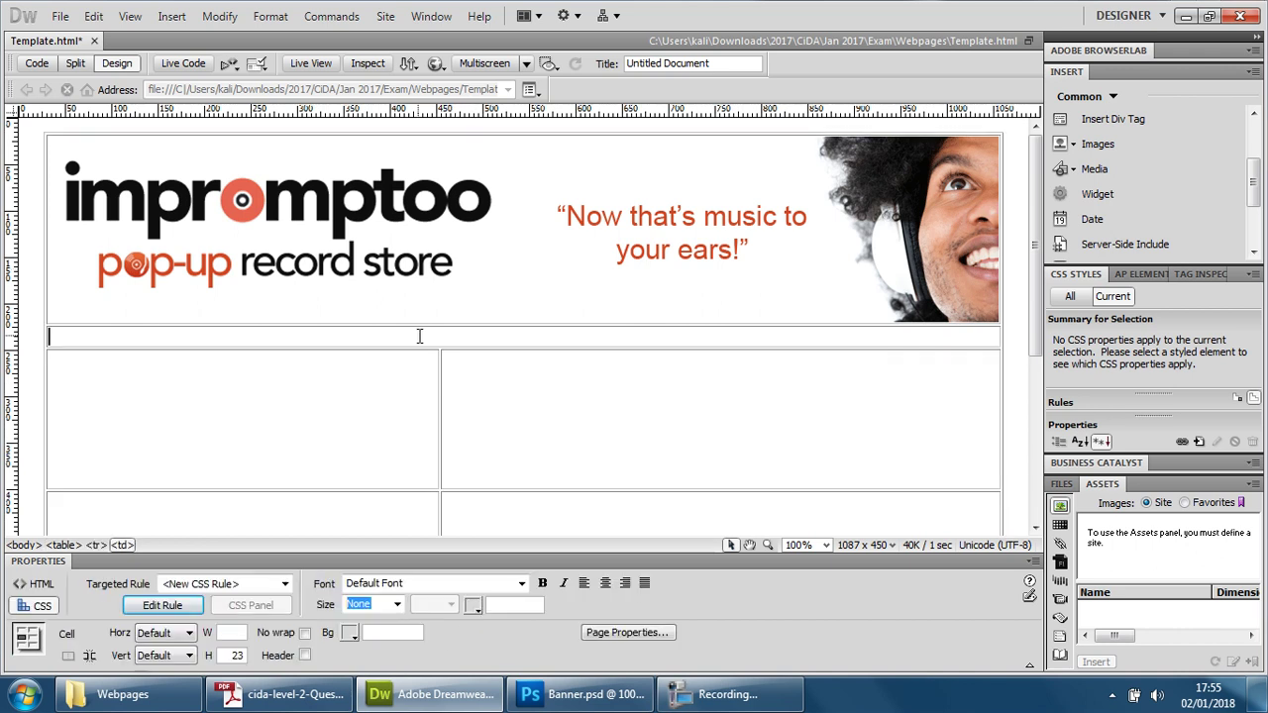
drag(420, 346, 422, 368)
click(286, 353)
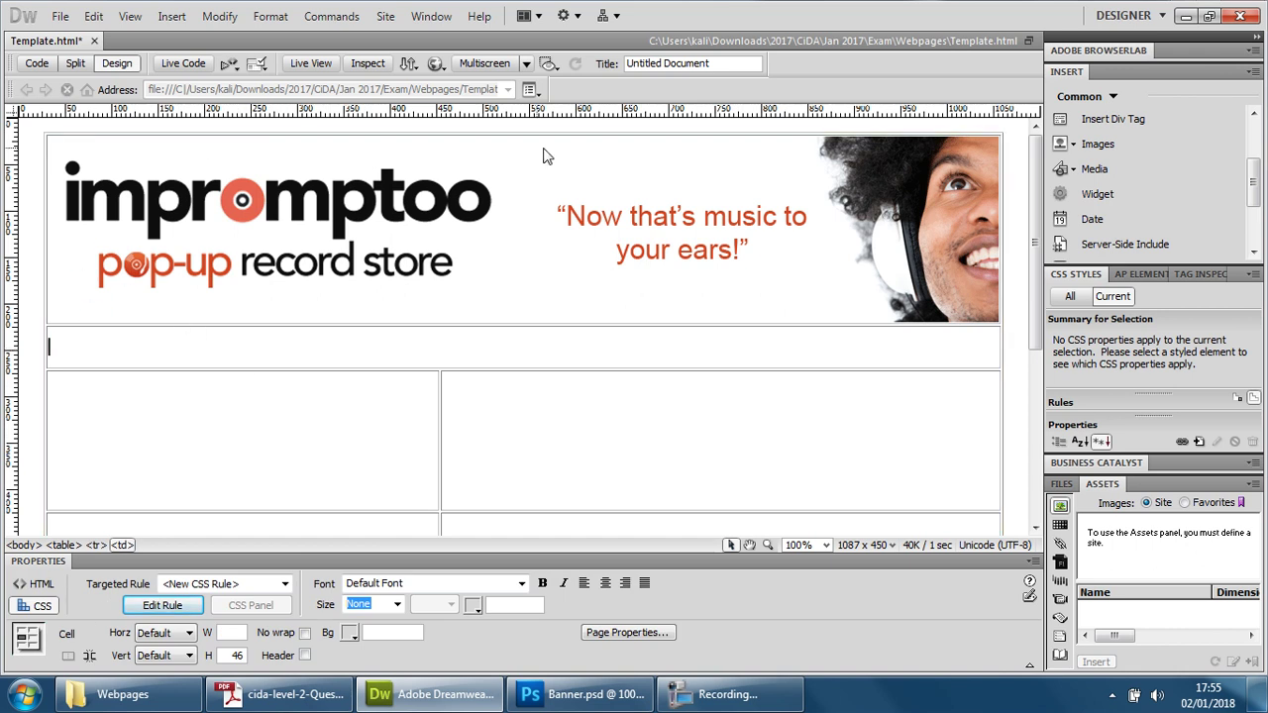
Save Template.html and preview it in Chrome
click(442, 65)
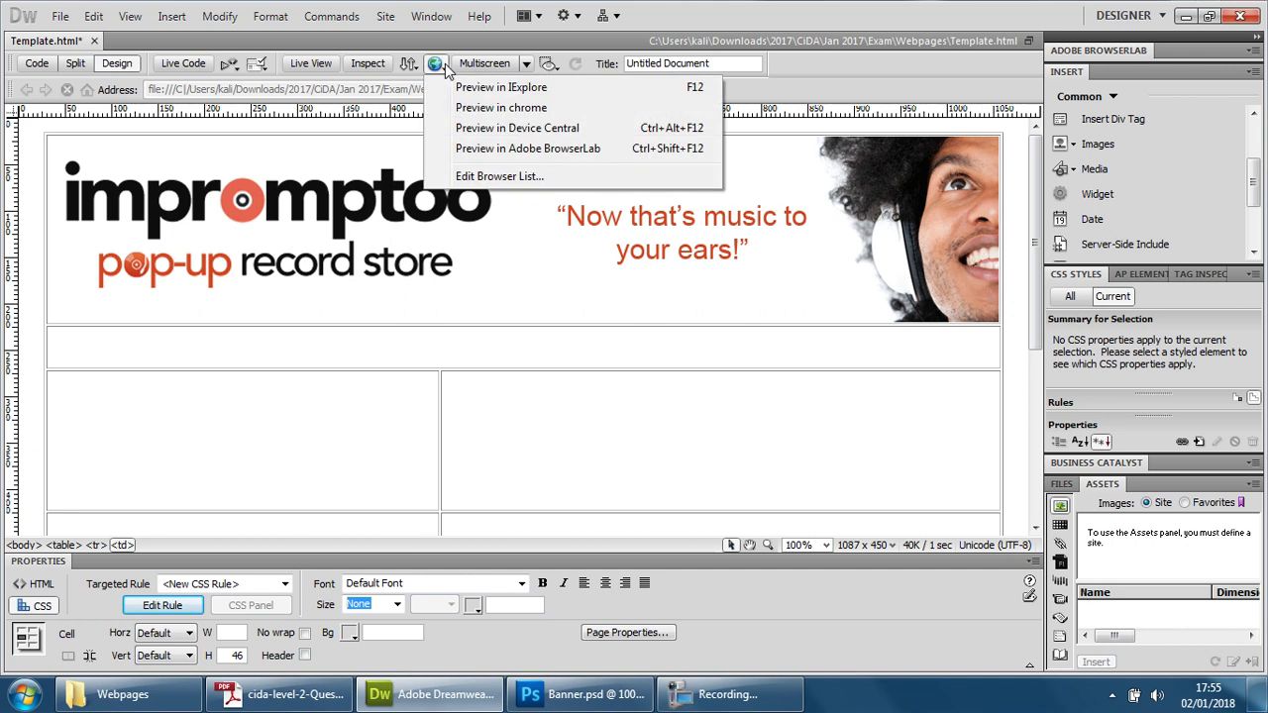
click(471, 108)
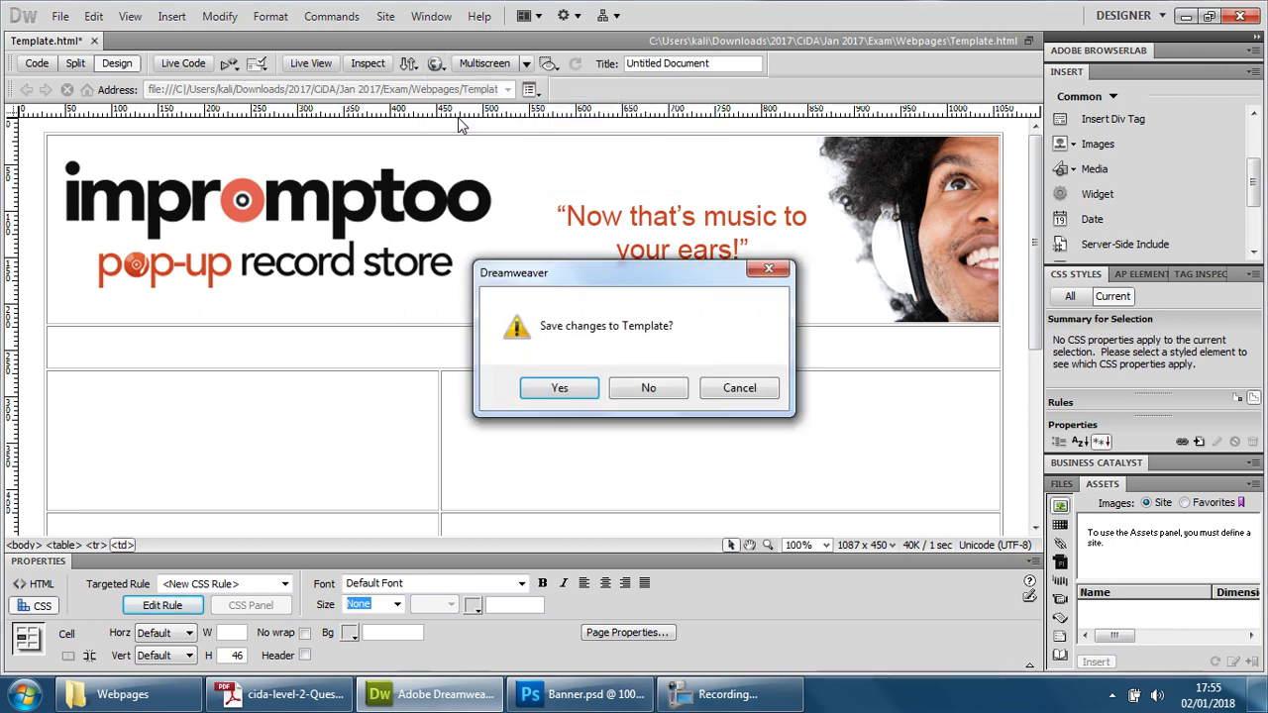
click(562, 387)
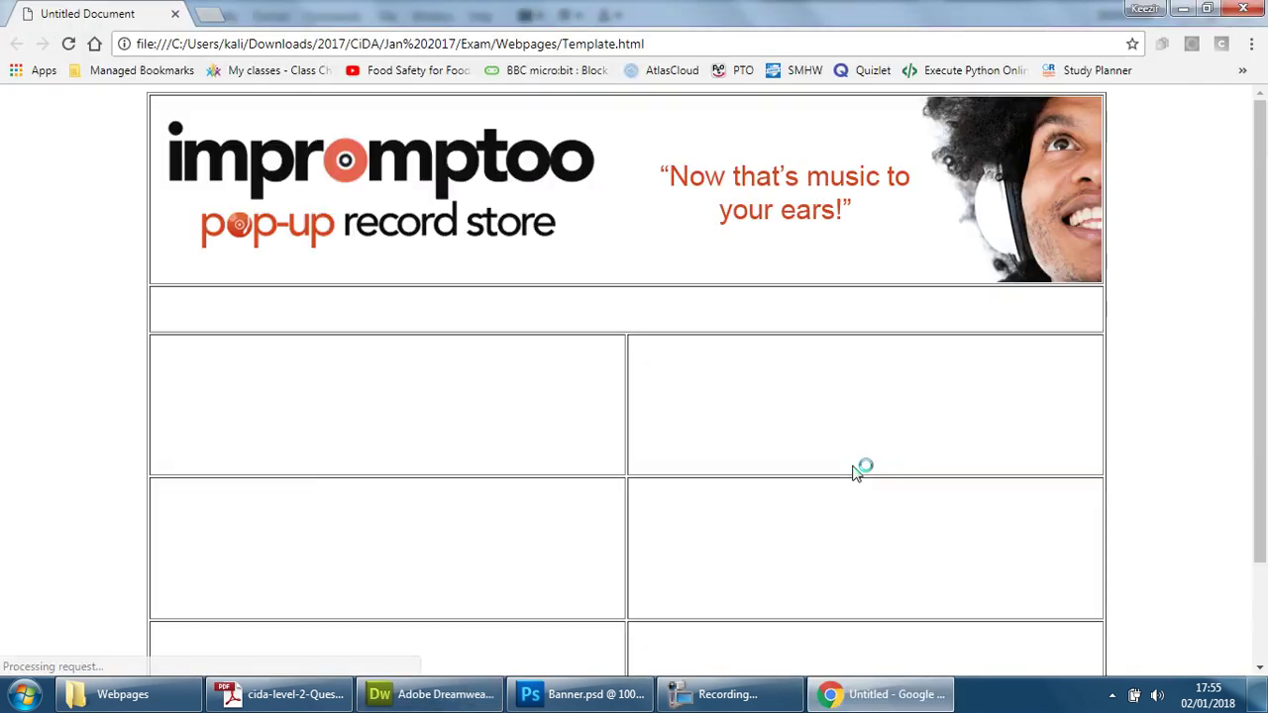
View the Chrome preview with the Impromptoo banner full screen, then exit full screen
key(F11)
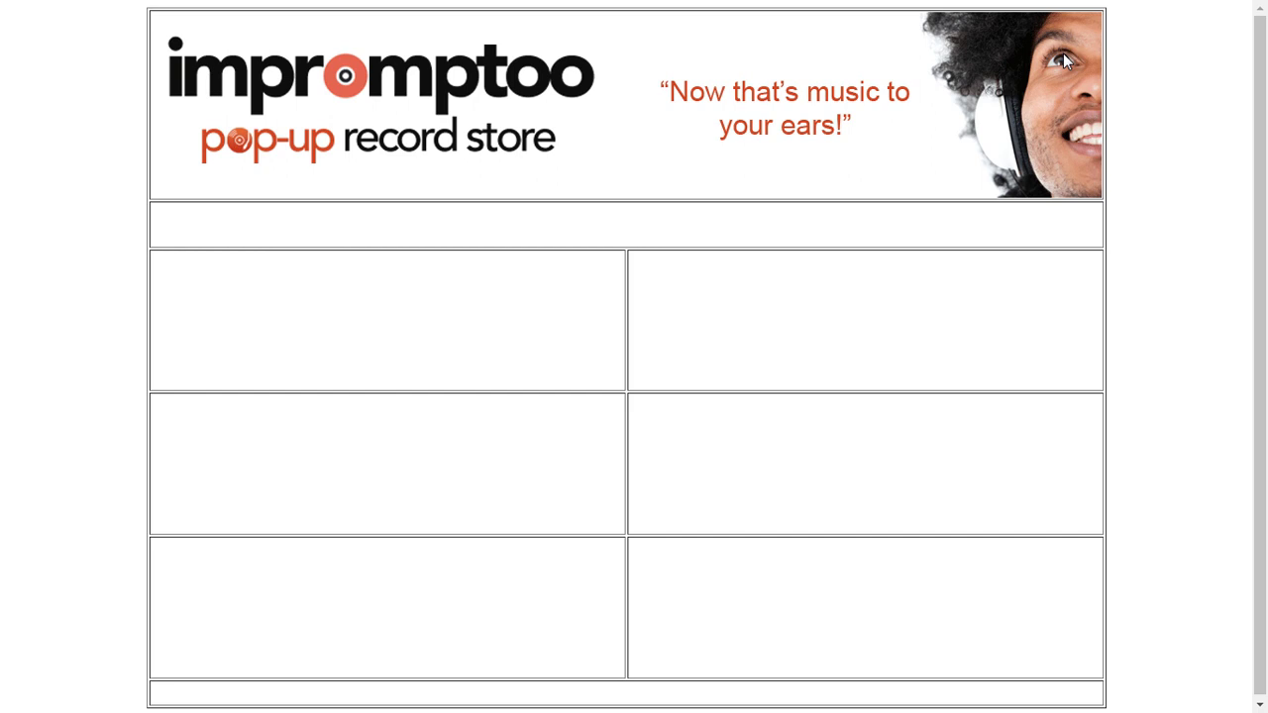
key(F11)
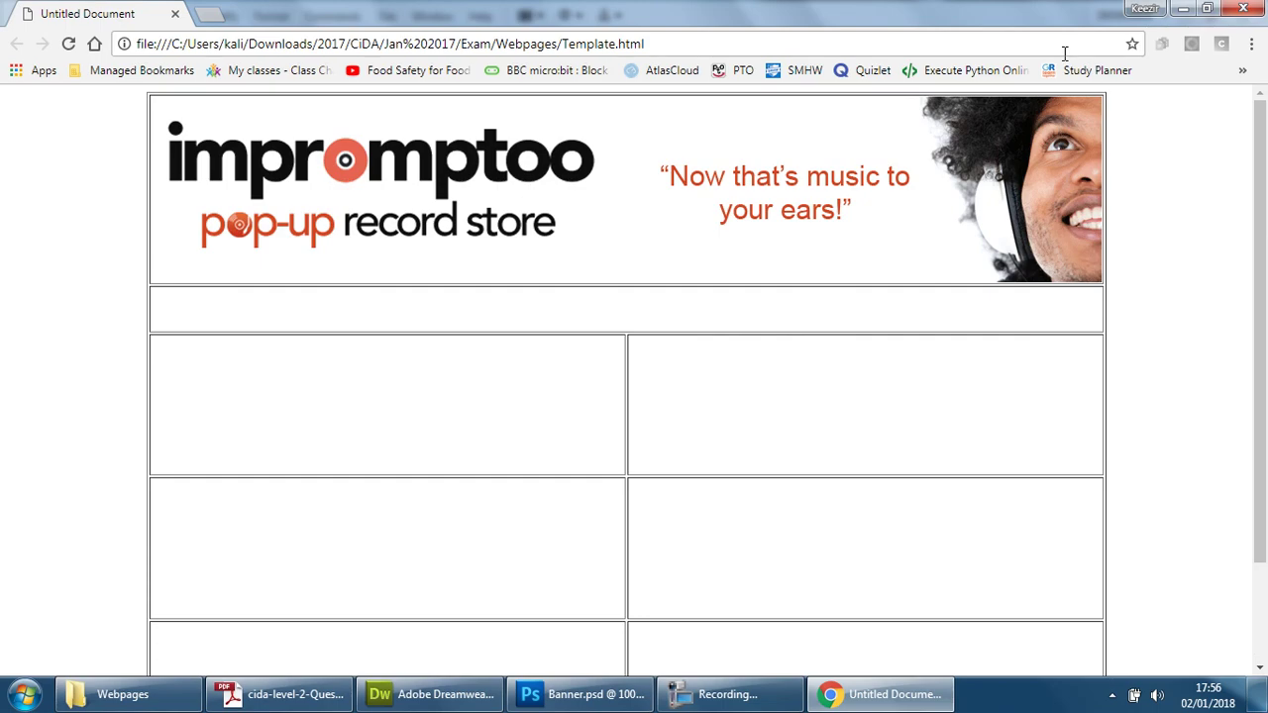